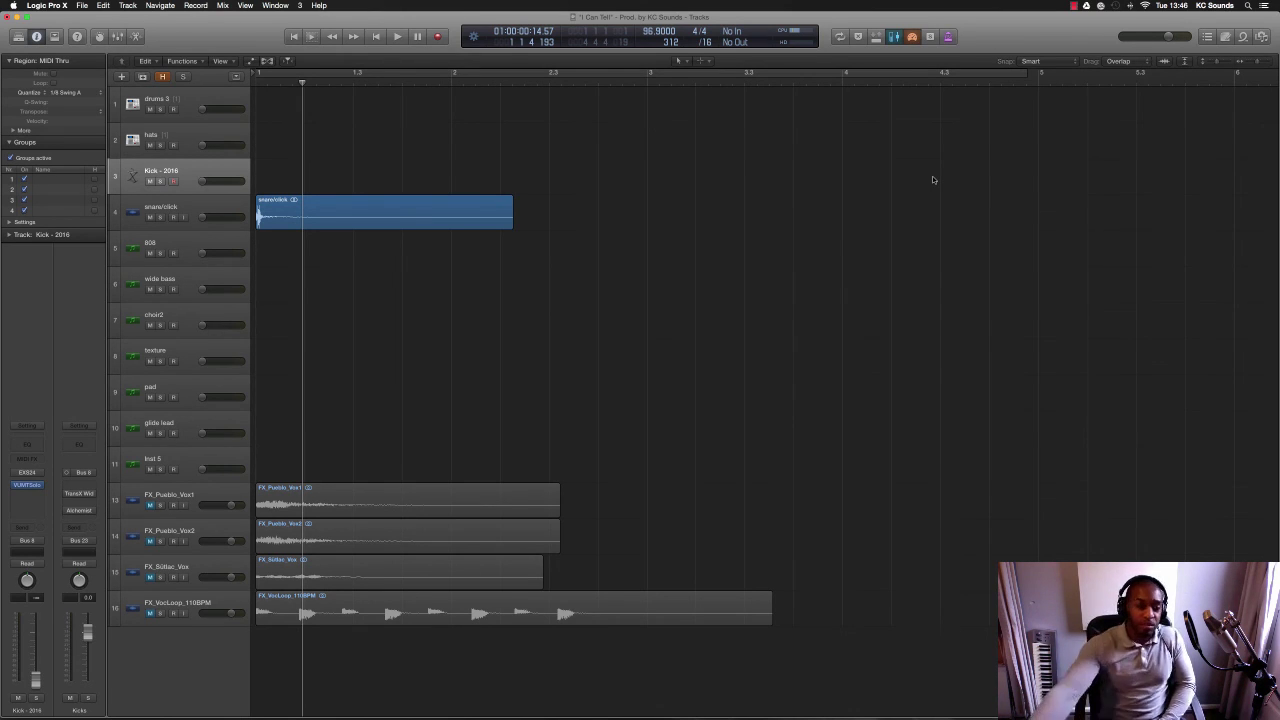
# - Select the four FX vocal regions and mute the snare/click track
pyautogui.moveTo(420, 452); pyautogui.dragTo(420, 620)
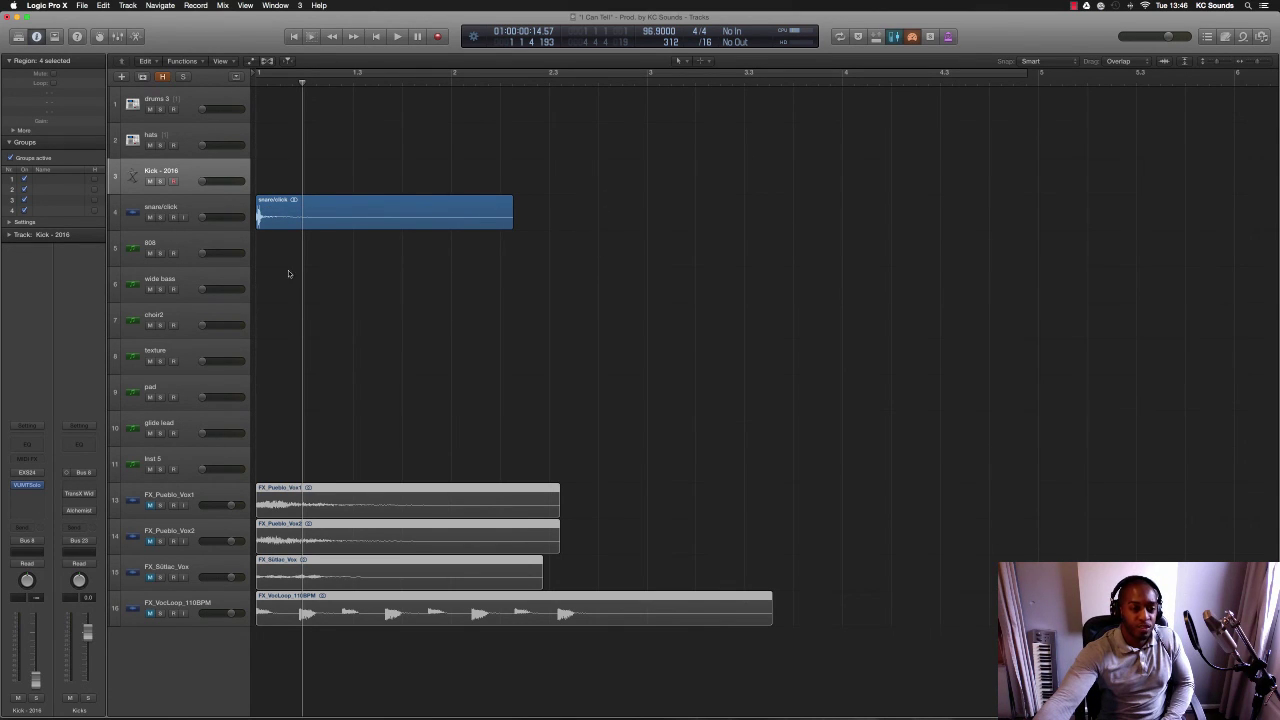
pyautogui.click(149, 217)
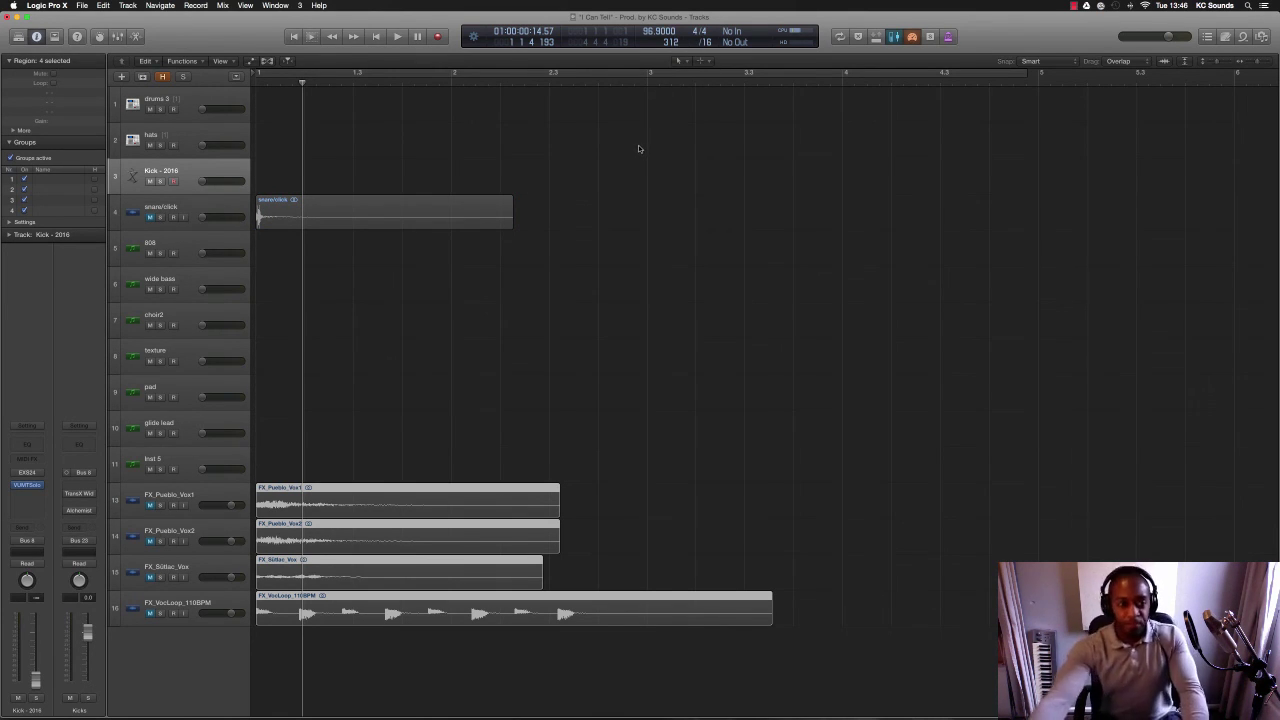
pyautogui.scroll(3, 386, 510)
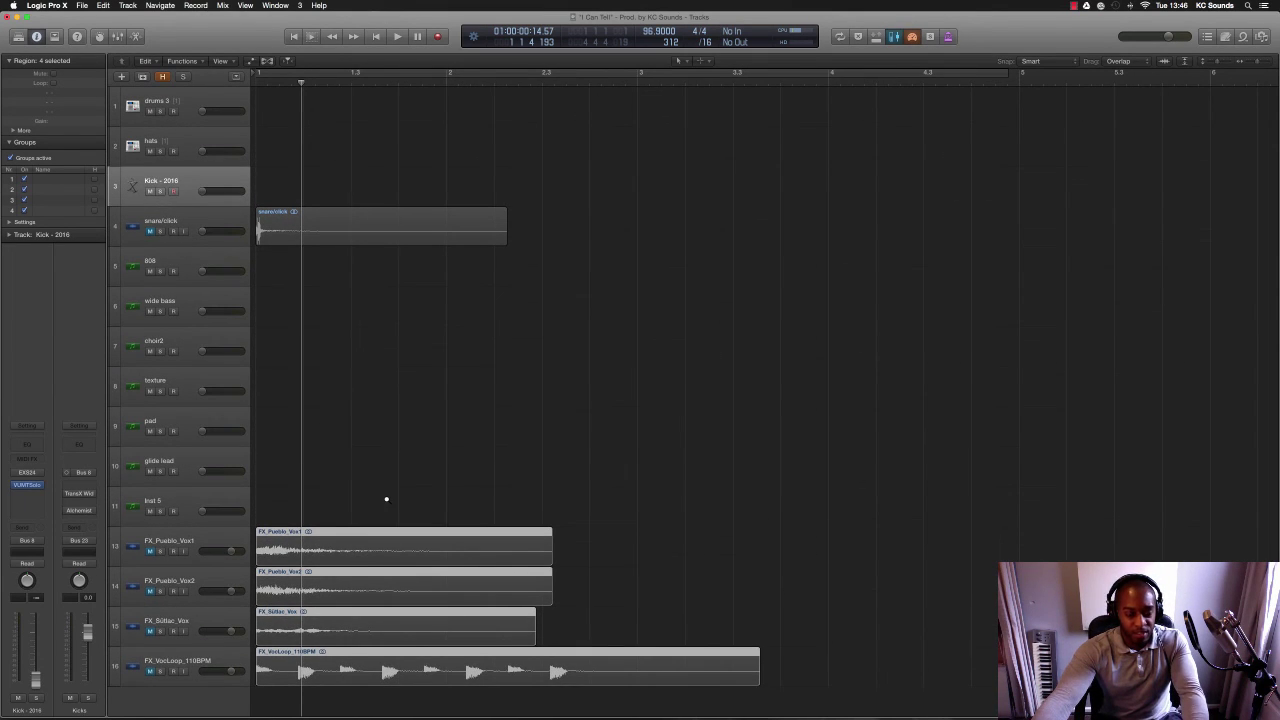
pyautogui.scroll(-1, 386, 501)
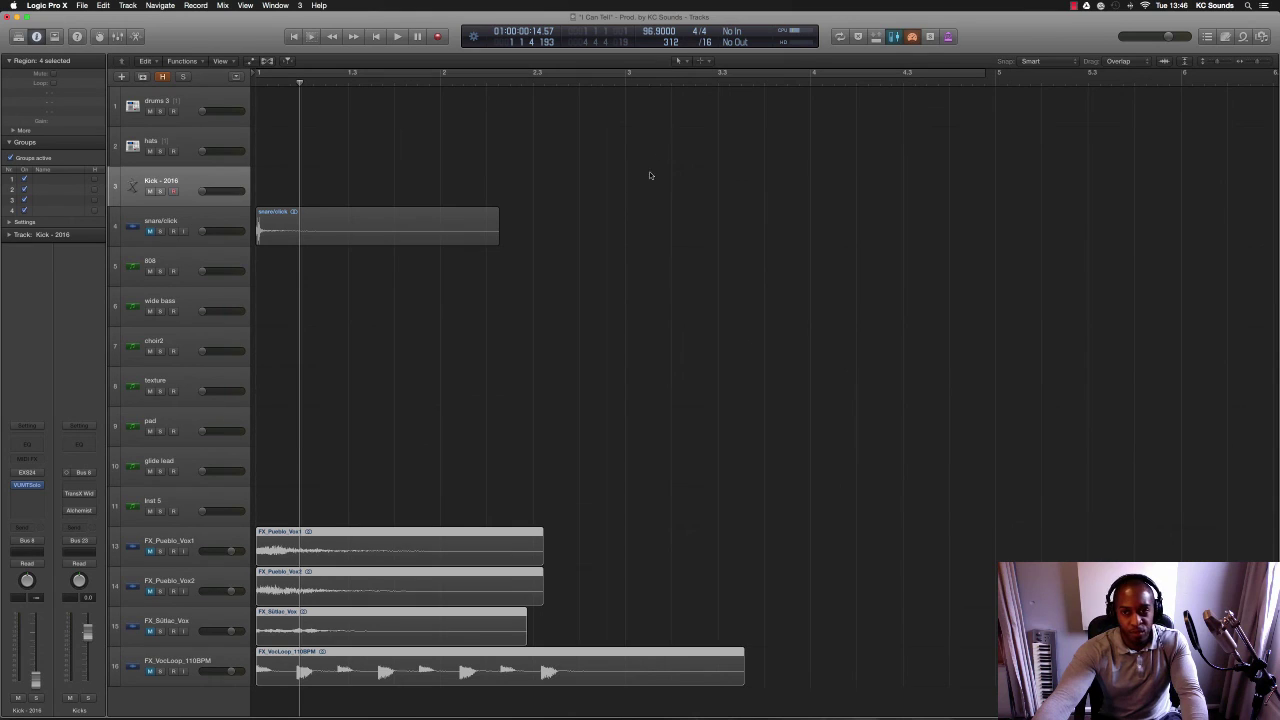
# - Enable the cycle range from bar 1 with its end at bar 5 and play it briefly
pyautogui.click(566, 75)
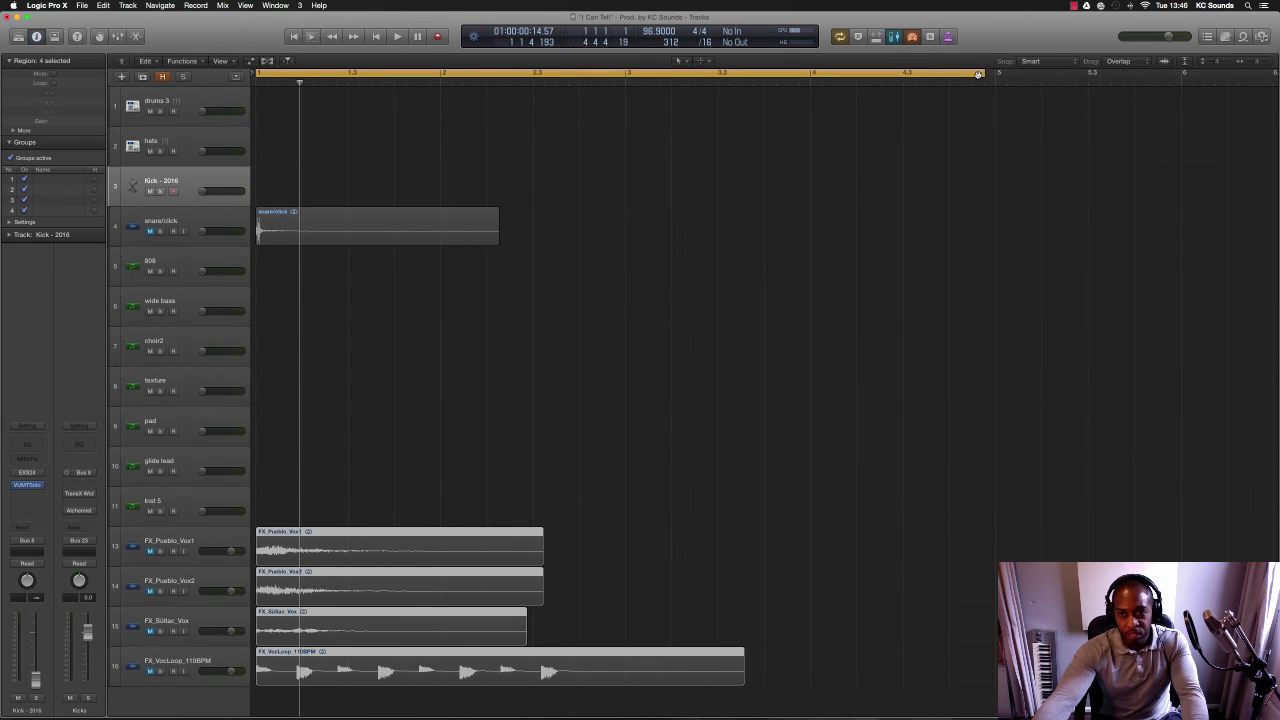
pyautogui.moveTo(983, 74); pyautogui.dragTo(993, 82)
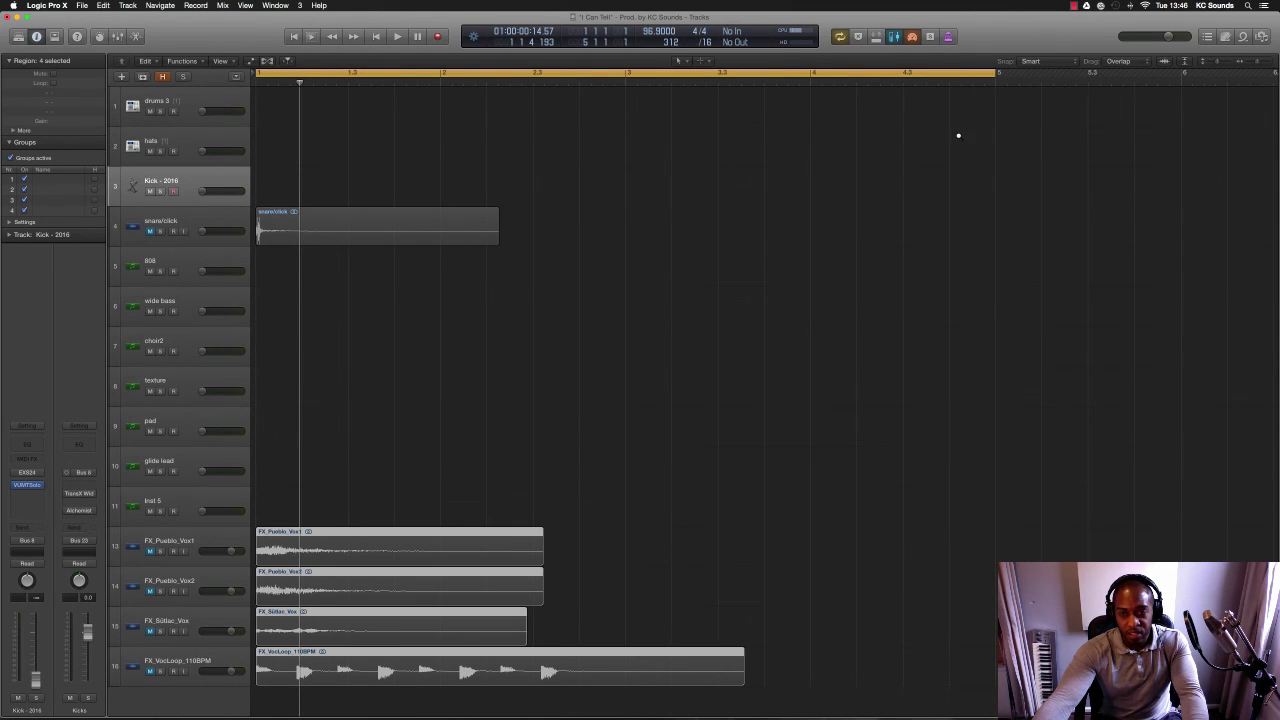
pyautogui.scroll(-1, 959, 138)
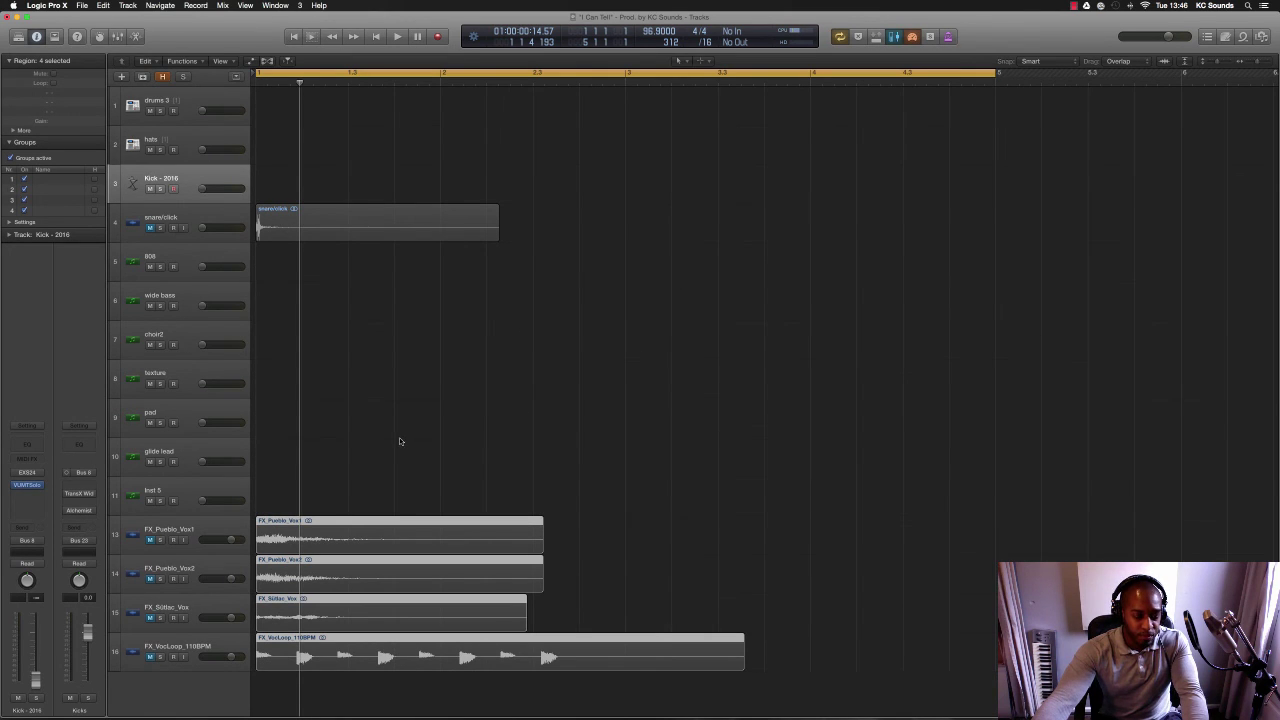
pyautogui.press('space')
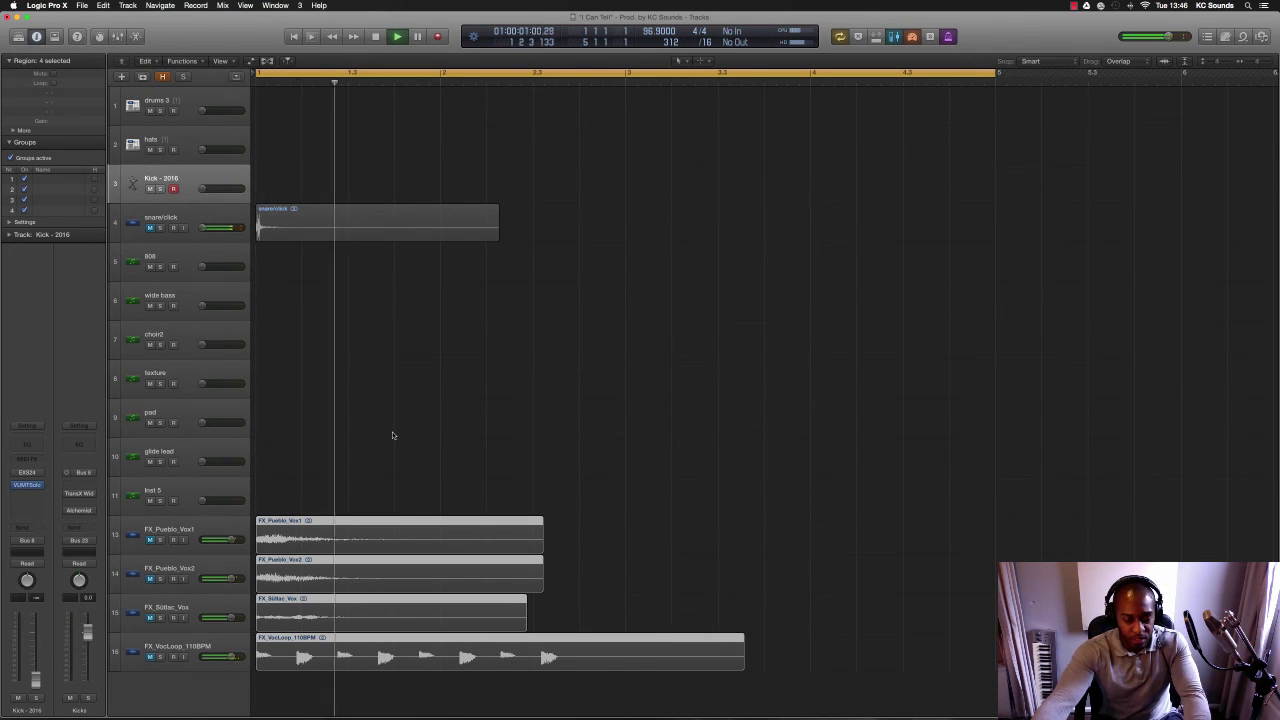
pyautogui.press('space')
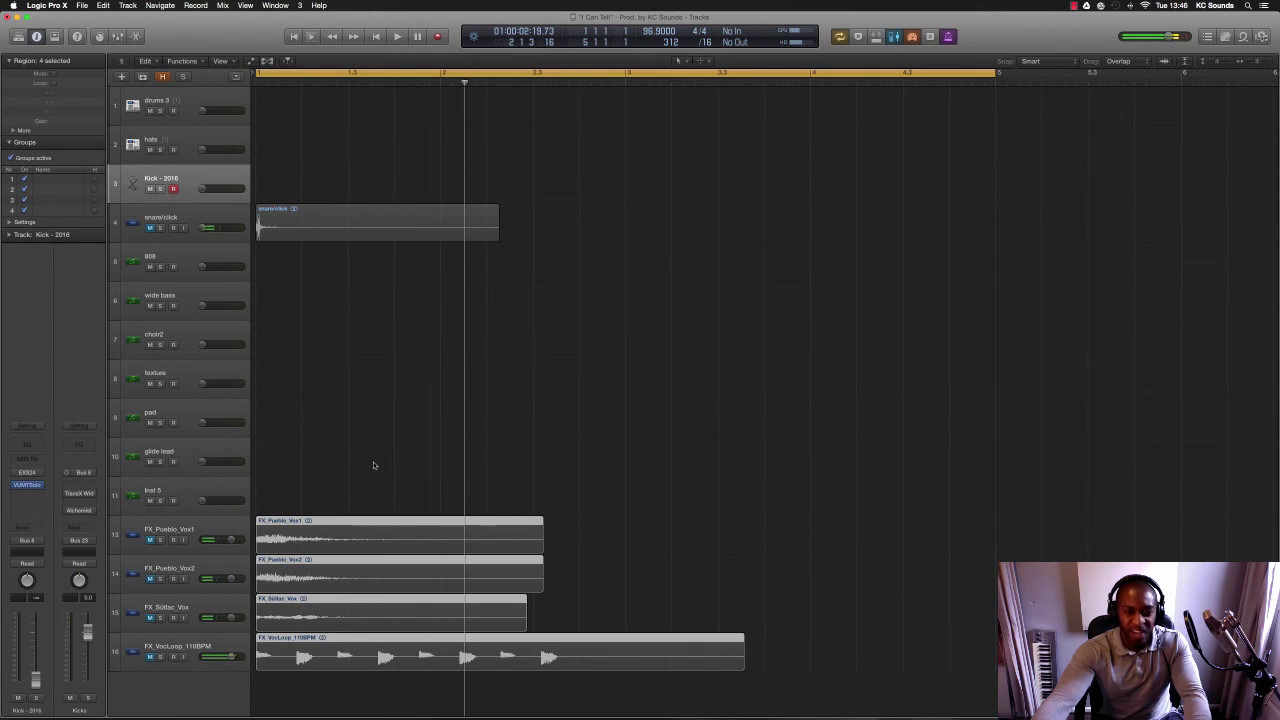
# - Select the pad track and raise its volume to about halfway
pyautogui.click(188, 432)
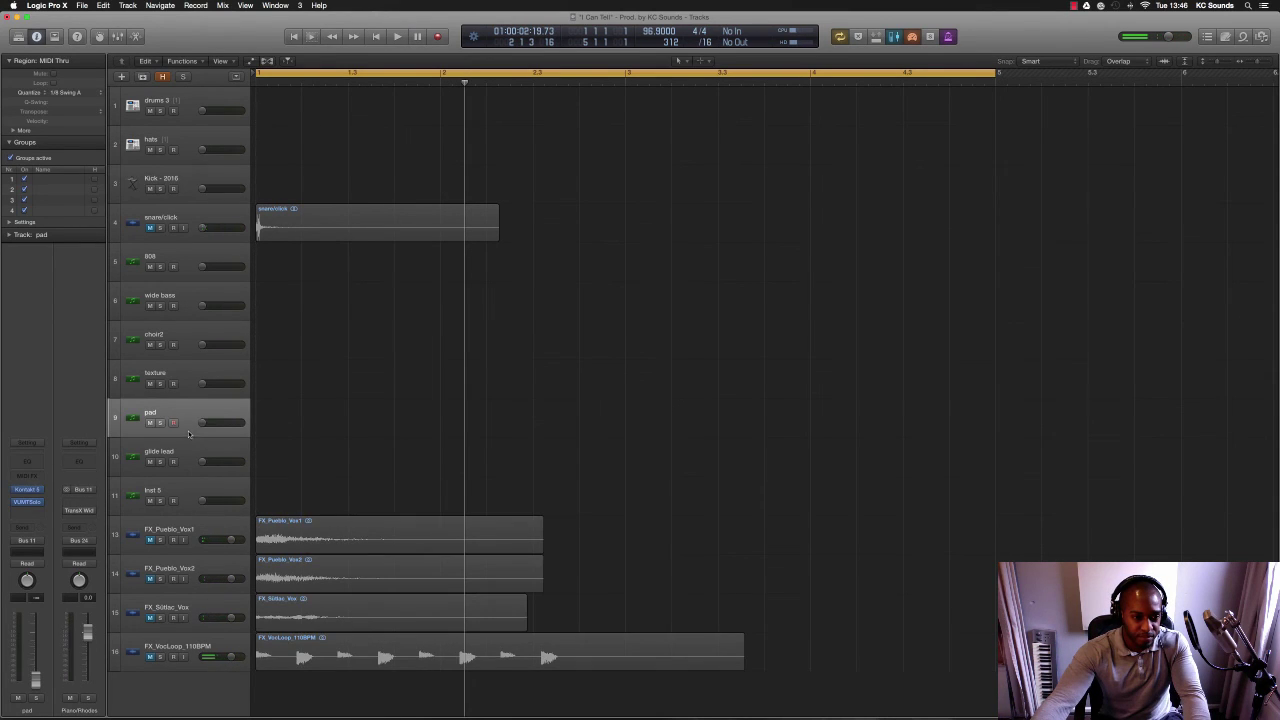
pyautogui.moveTo(210, 424); pyautogui.dragTo(267, 424)
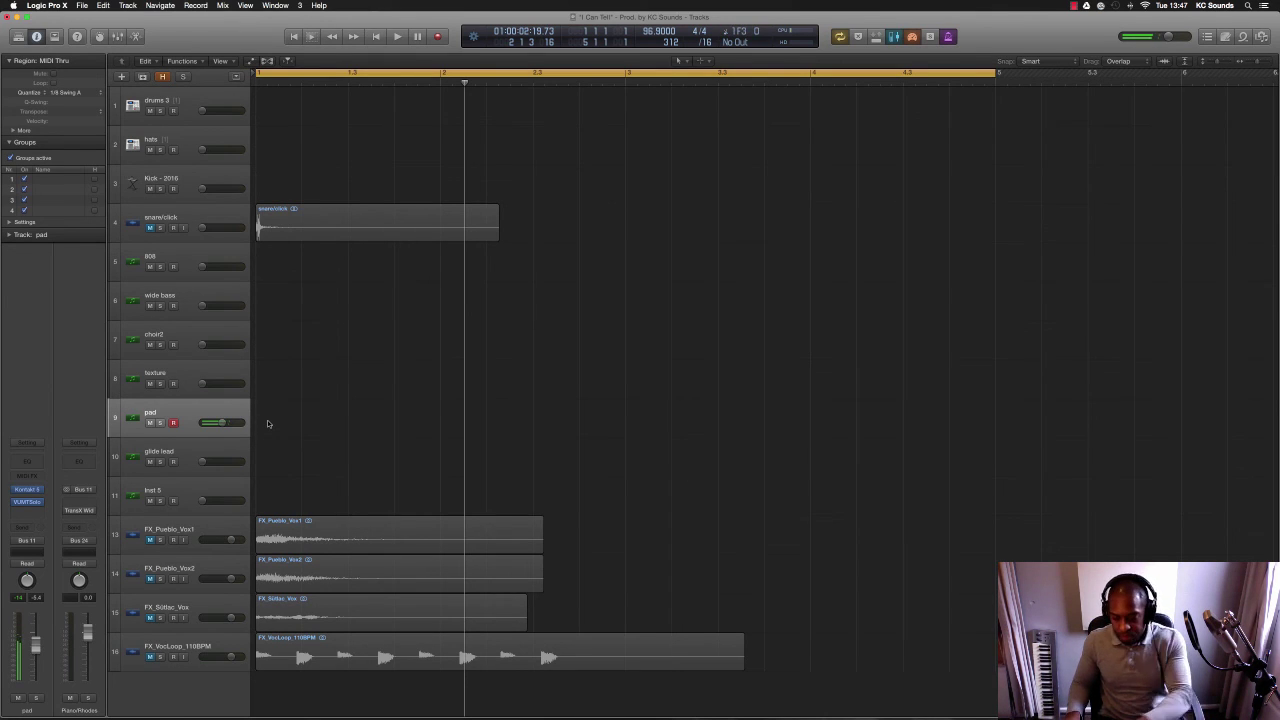
# - Try recording a four-bar part on the pad track, play it back and discard the take
pyautogui.press('Return')
pyautogui.press('r')
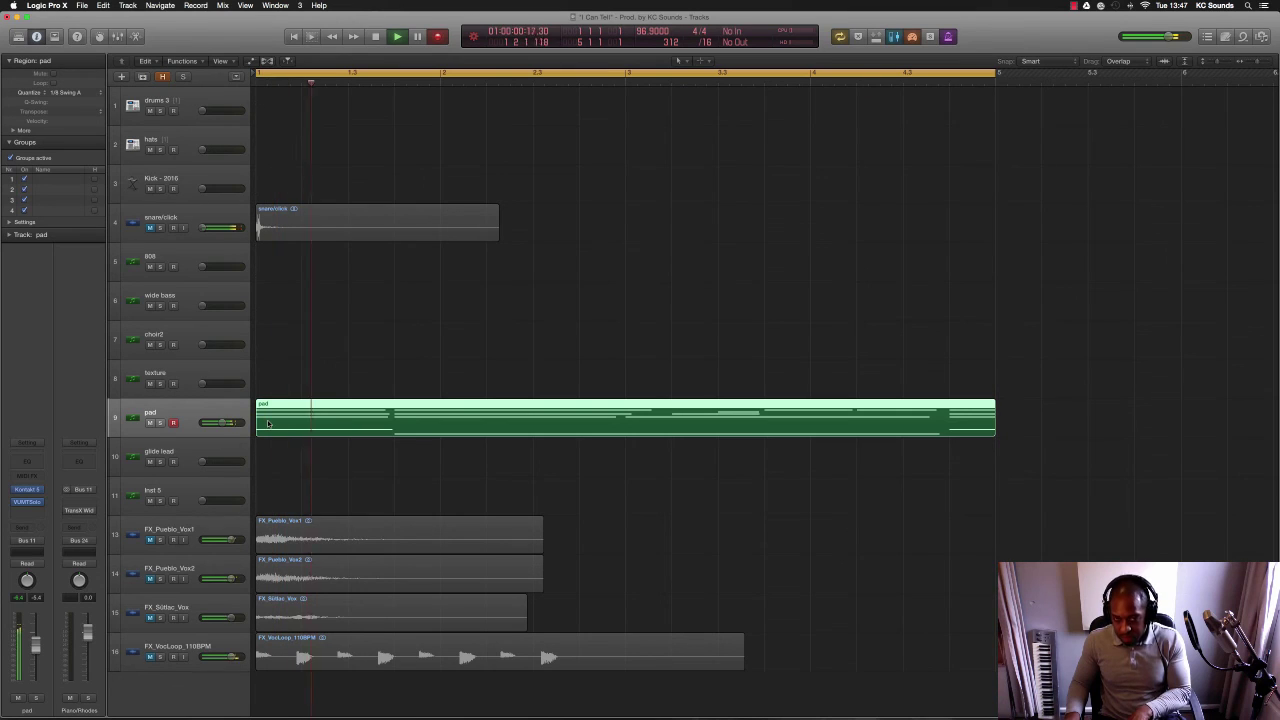
pyautogui.press('space')
pyautogui.press('space')
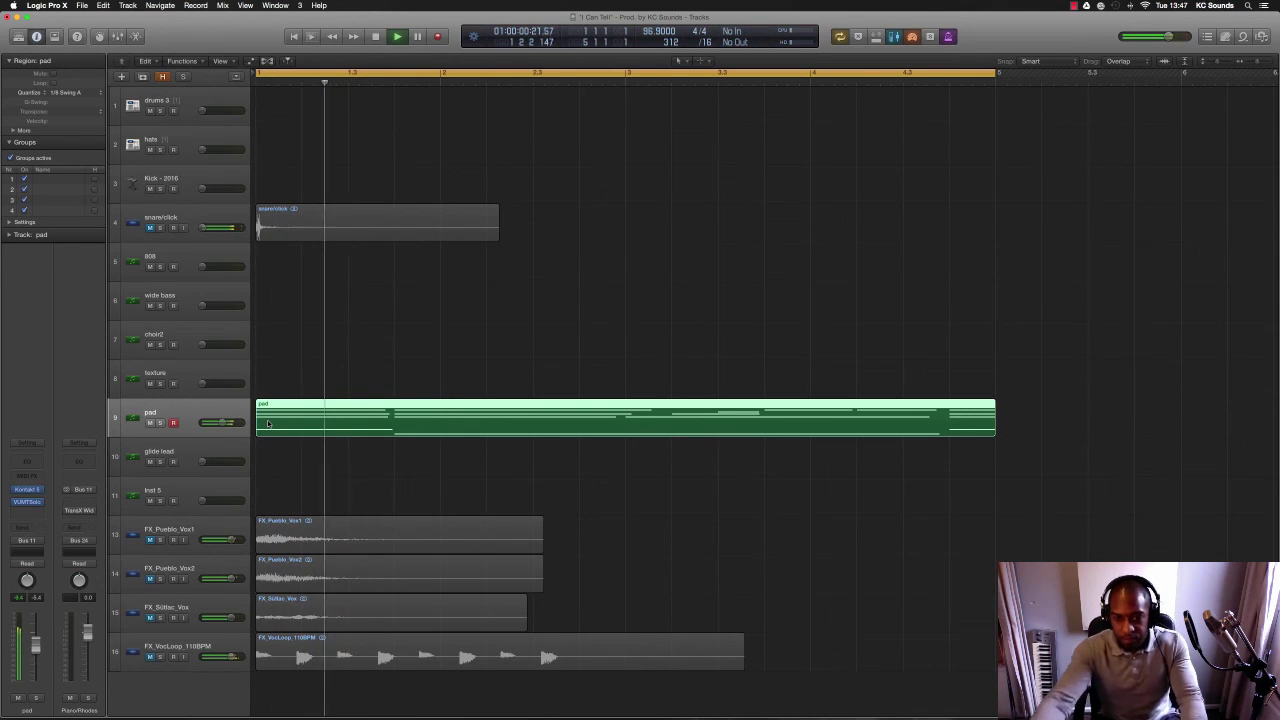
pyautogui.scroll(-5, 629, 428)
pyautogui.scroll(4, 600, 437)
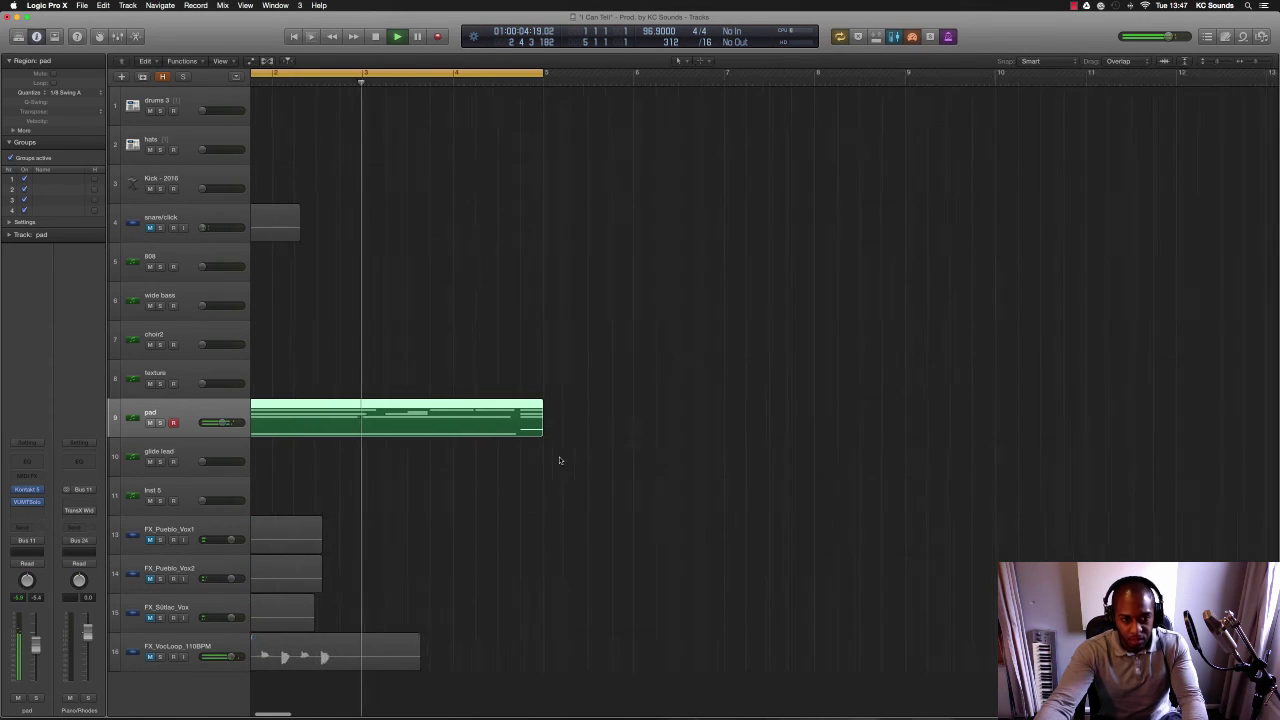
pyautogui.scroll(3, 557, 457)
pyautogui.press('space')
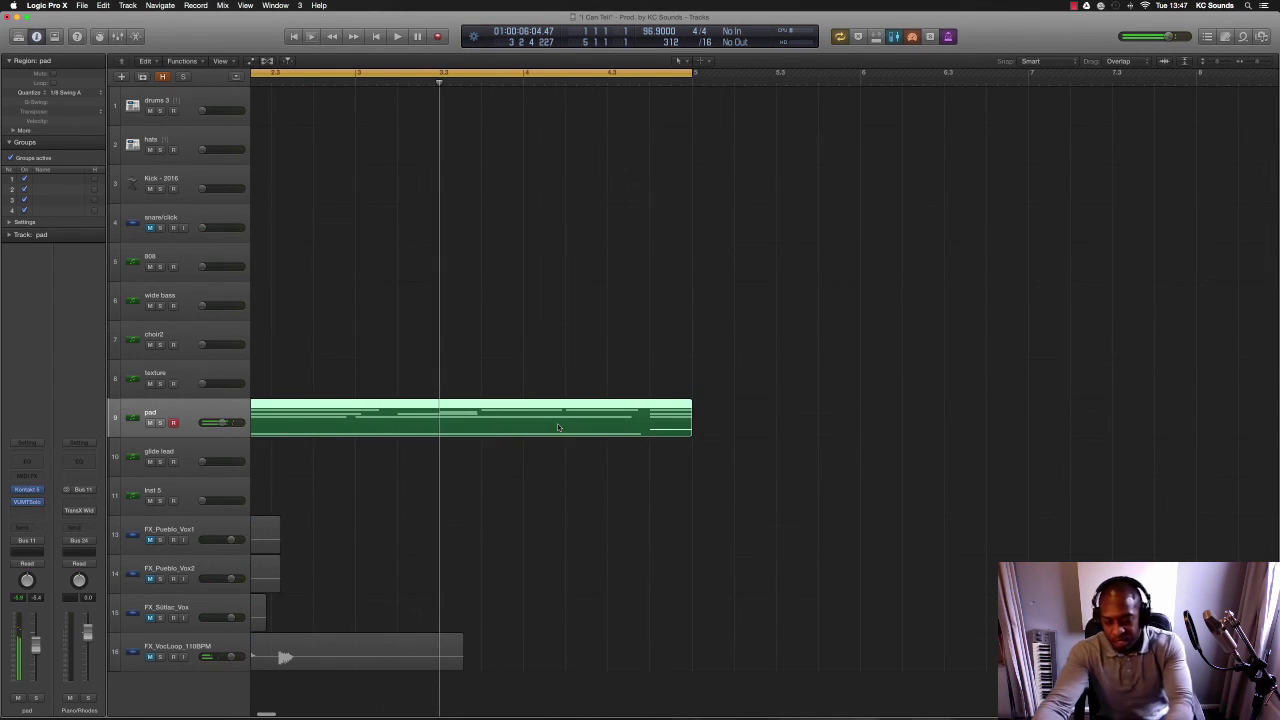
pyautogui.press('Delete')
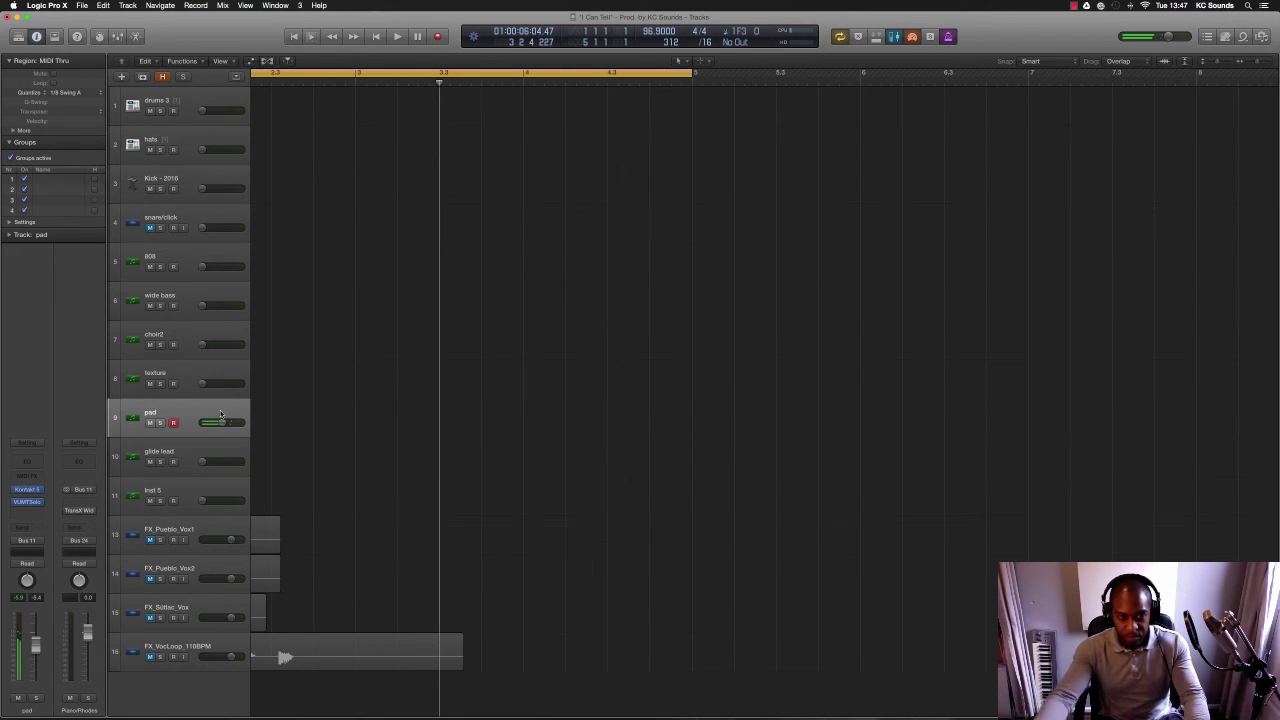
# - Extend the cycle range to bar 9 and record an eight-bar chord part on the pad track
pyautogui.scroll(-5, 540, 250)
pyautogui.moveTo(524, 74); pyautogui.dragTo(784, 188)
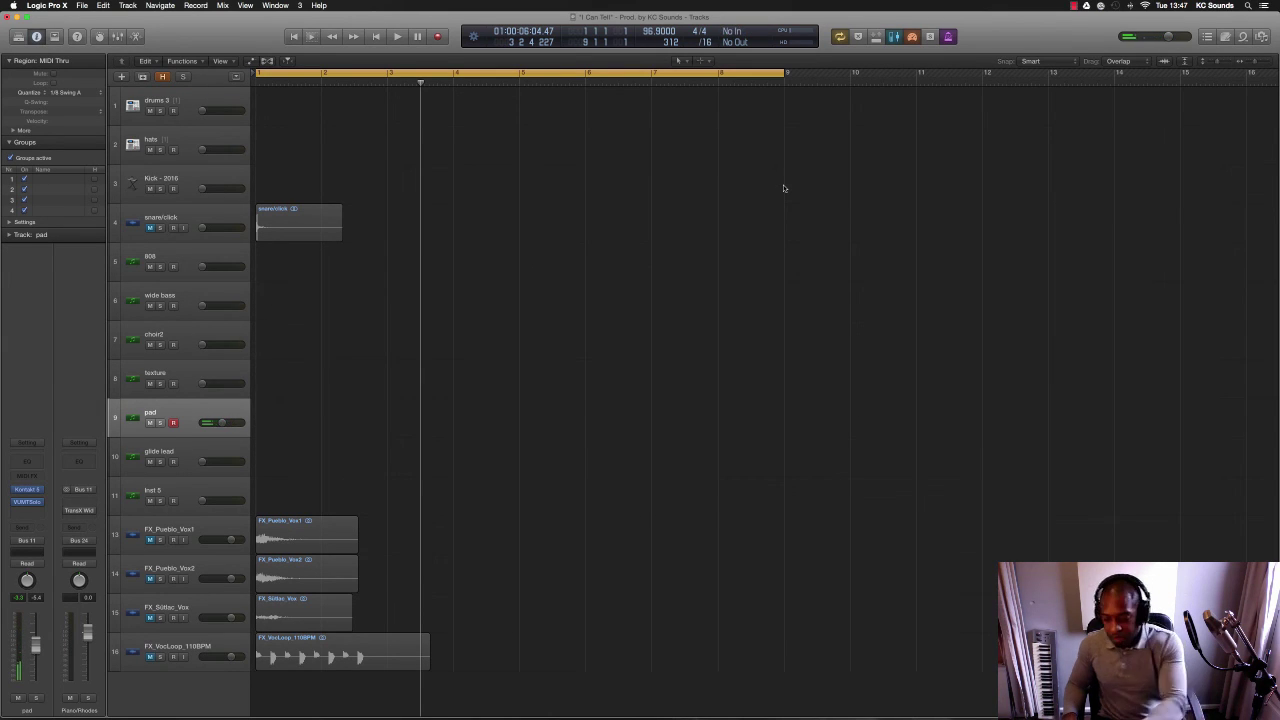
pyautogui.press('space')
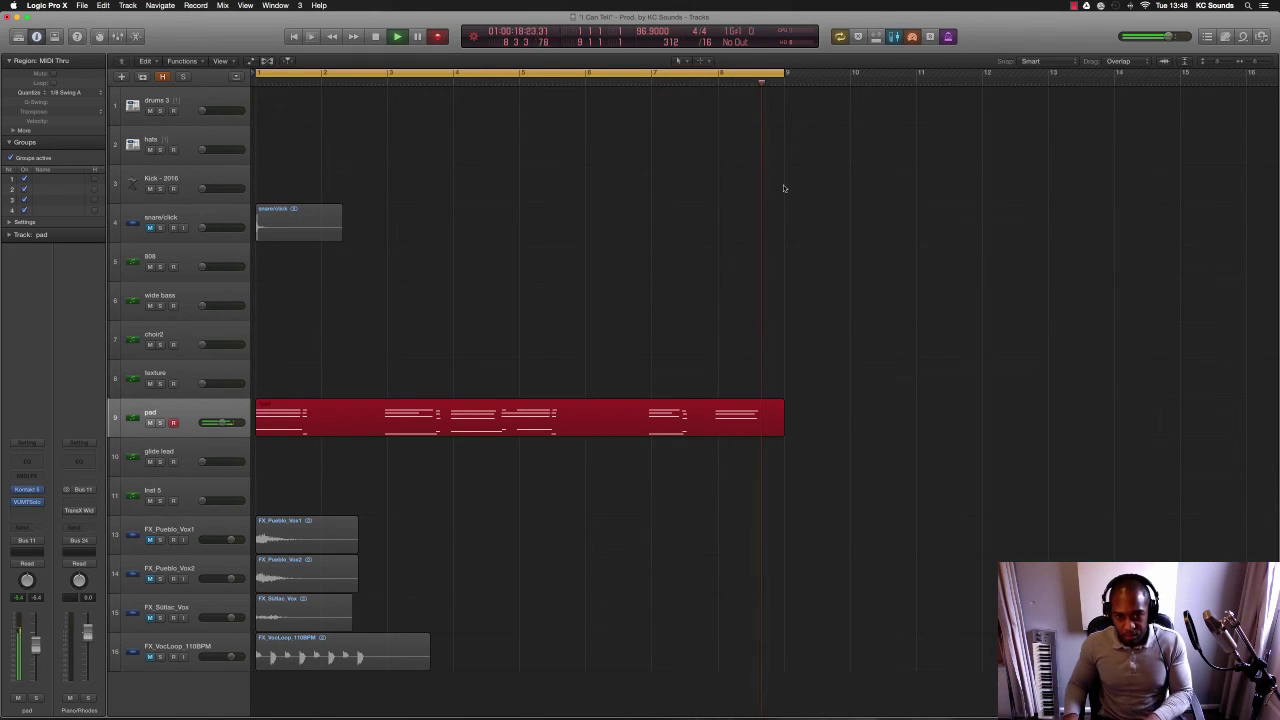
pyautogui.press('space')
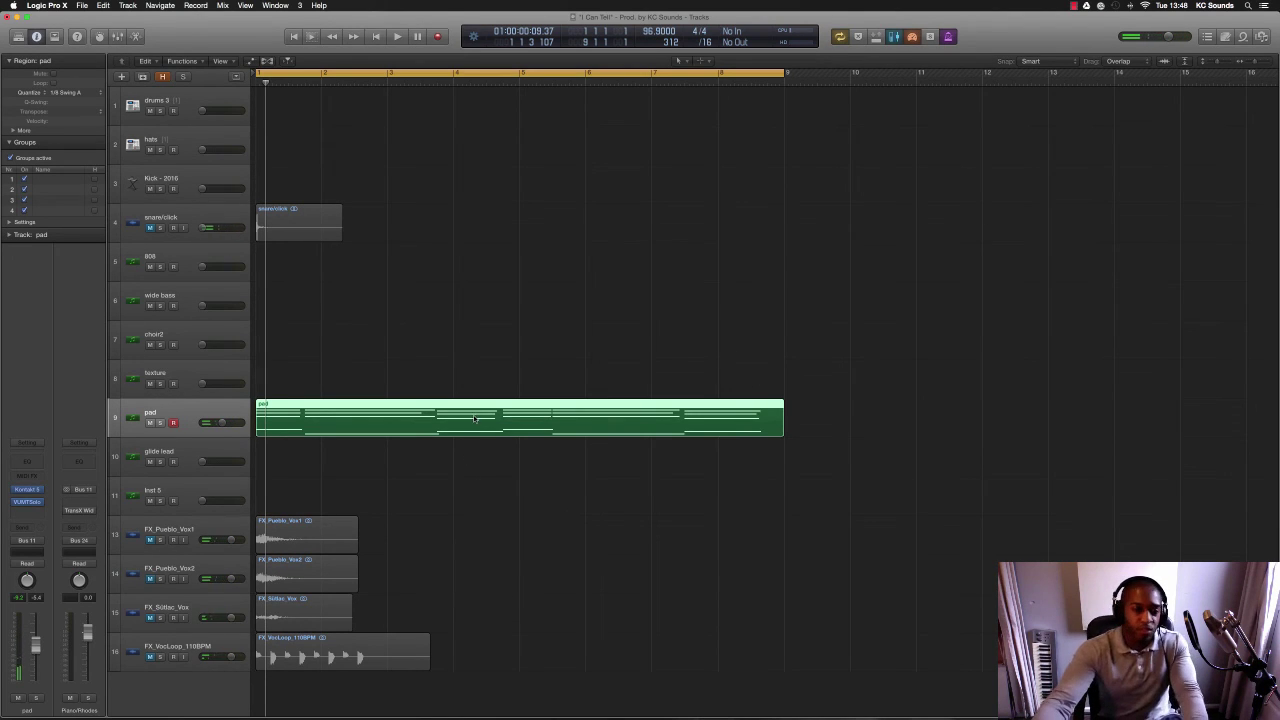
# - Play the pad part with the FX_VocLoop_110BPM track unmuted and lower that track's volume to about -11 dB
pyautogui.press('space')
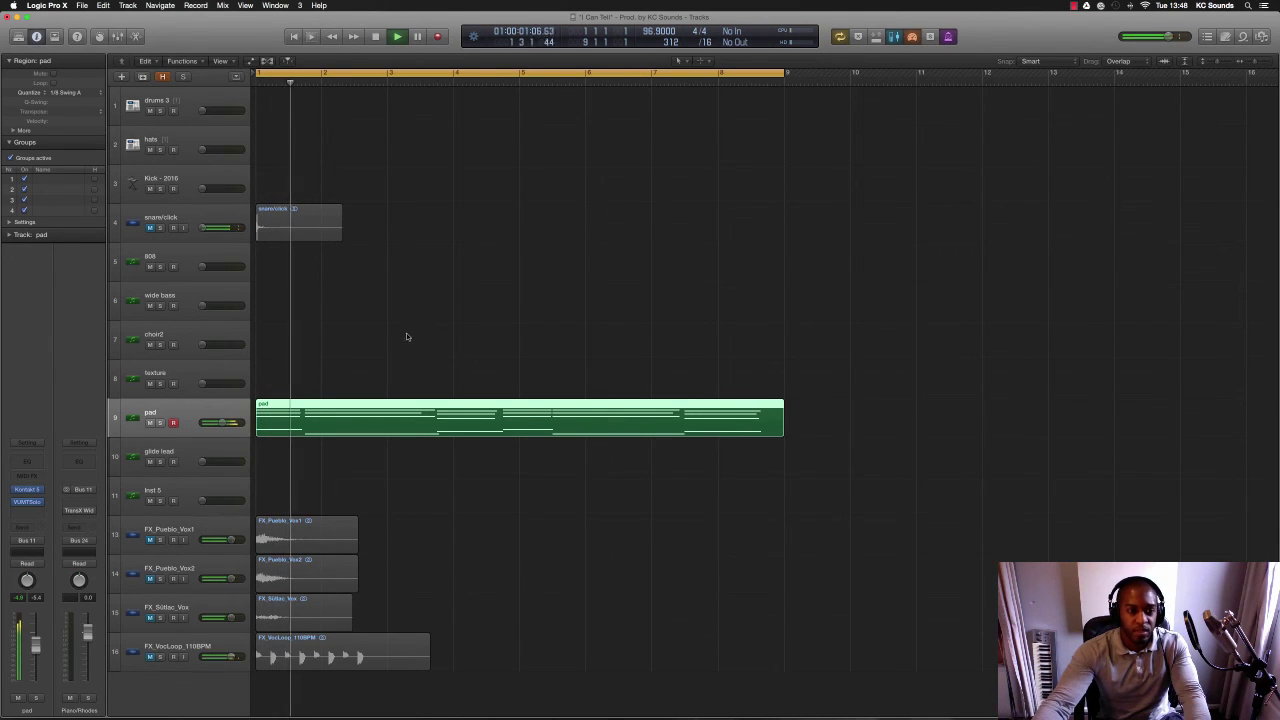
pyautogui.click(167, 656)
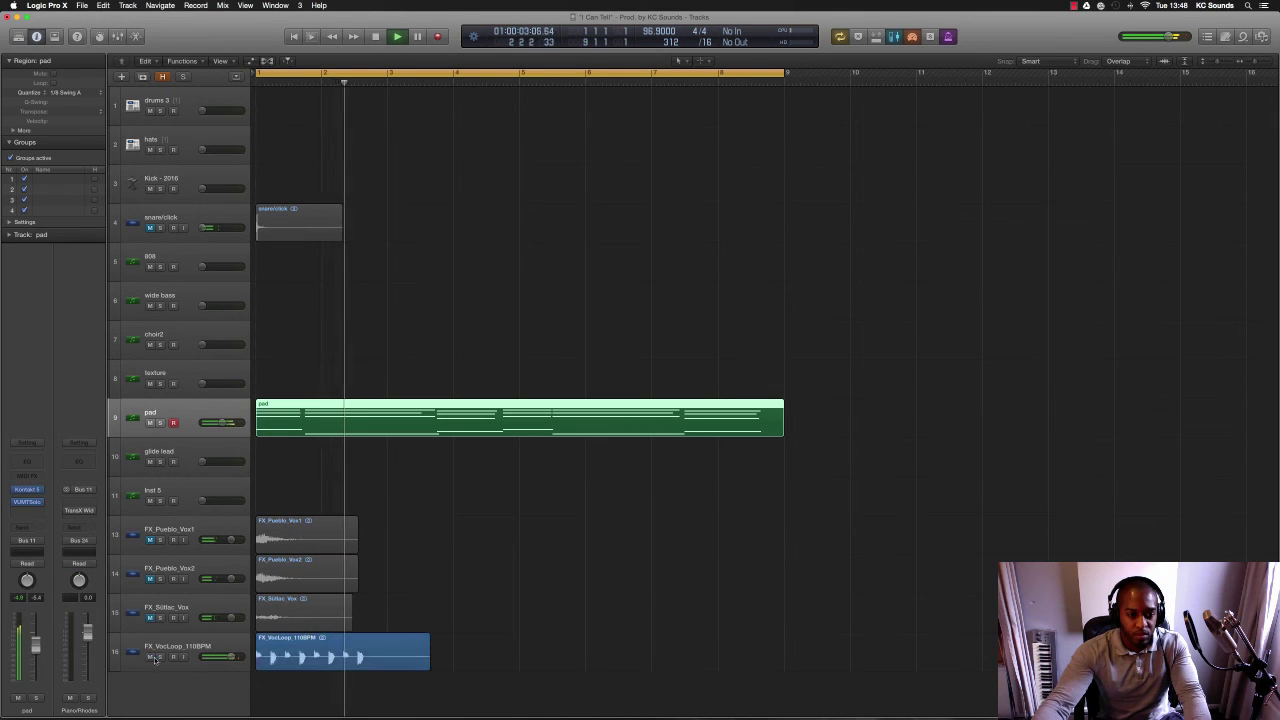
pyautogui.click(167, 660)
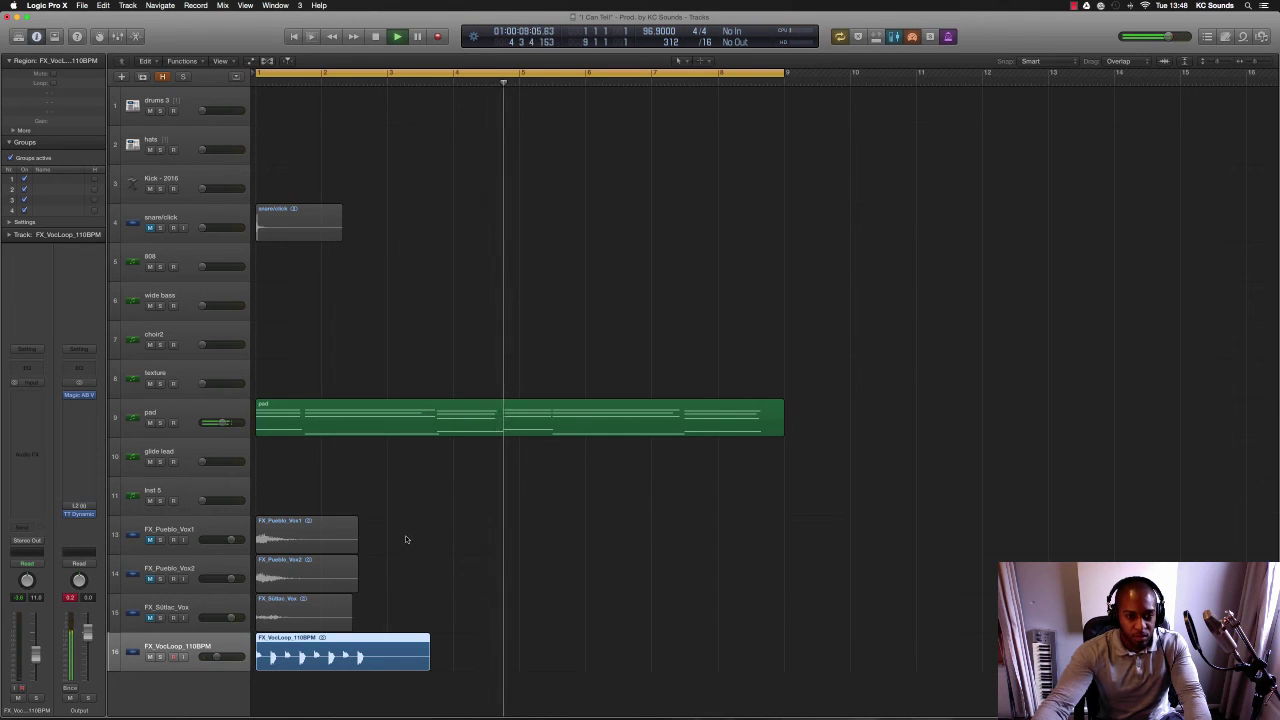
pyautogui.press('space')
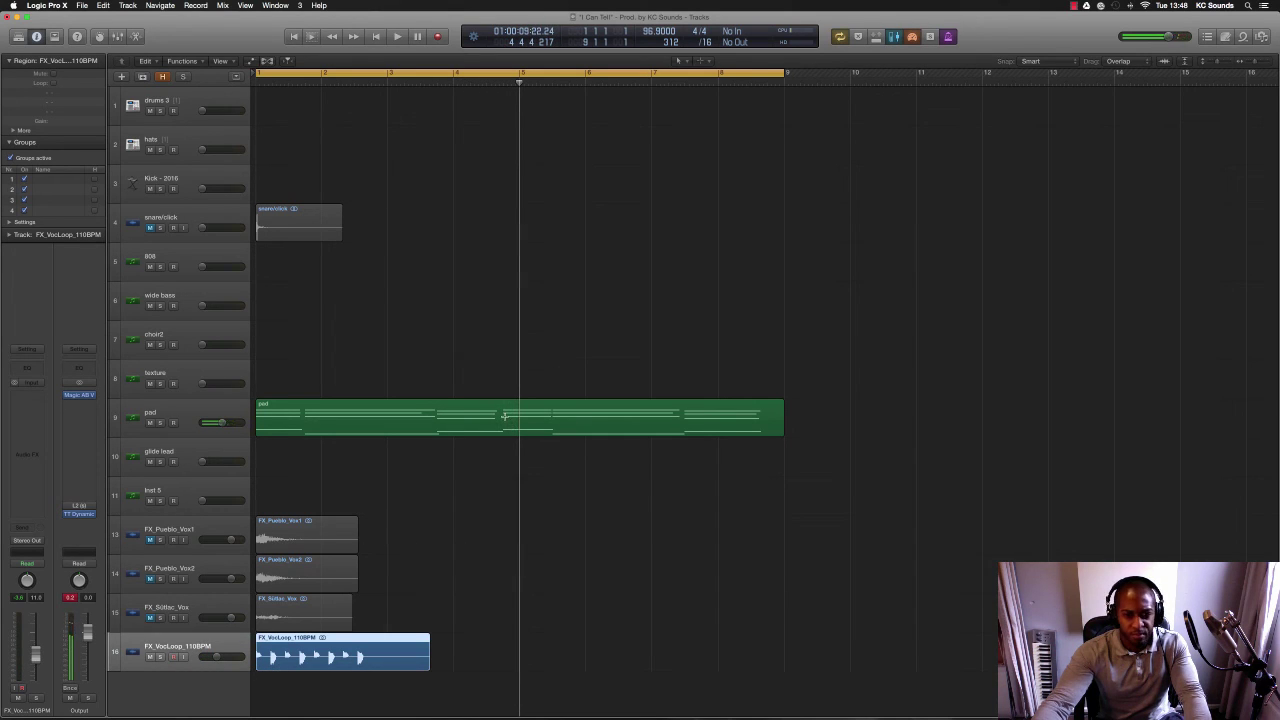
# - Delete the pad region from bar 4 beat 4 onward, keeping the notes that cross the split point
pyautogui.moveTo(504, 416)
pyautogui.mouseDown()
pyautogui.moveTo(790, 420)
pyautogui.moveTo(504, 418)
pyautogui.mouseUp()
pyautogui.press('Delete')
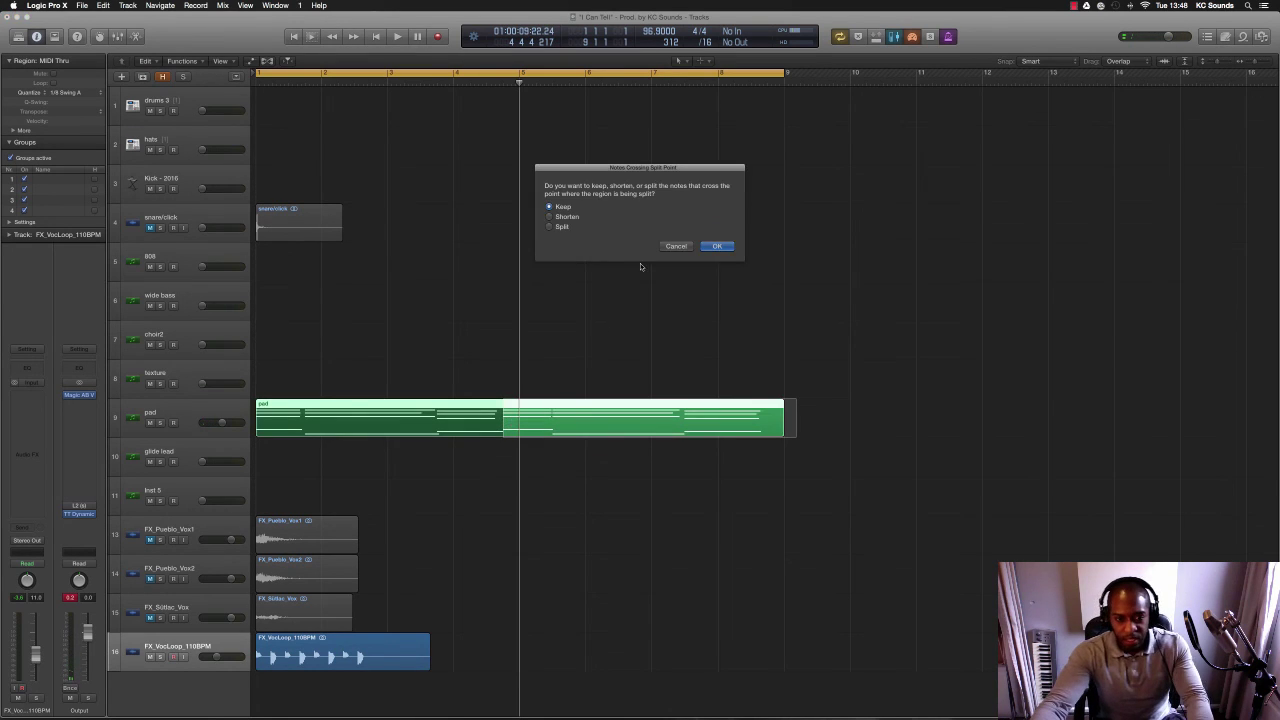
pyautogui.click(719, 246)
# - Play the shortened pad region from the start and mute the FX_VocLoop_110BPM track
pyautogui.press('Return')
pyautogui.press('space')
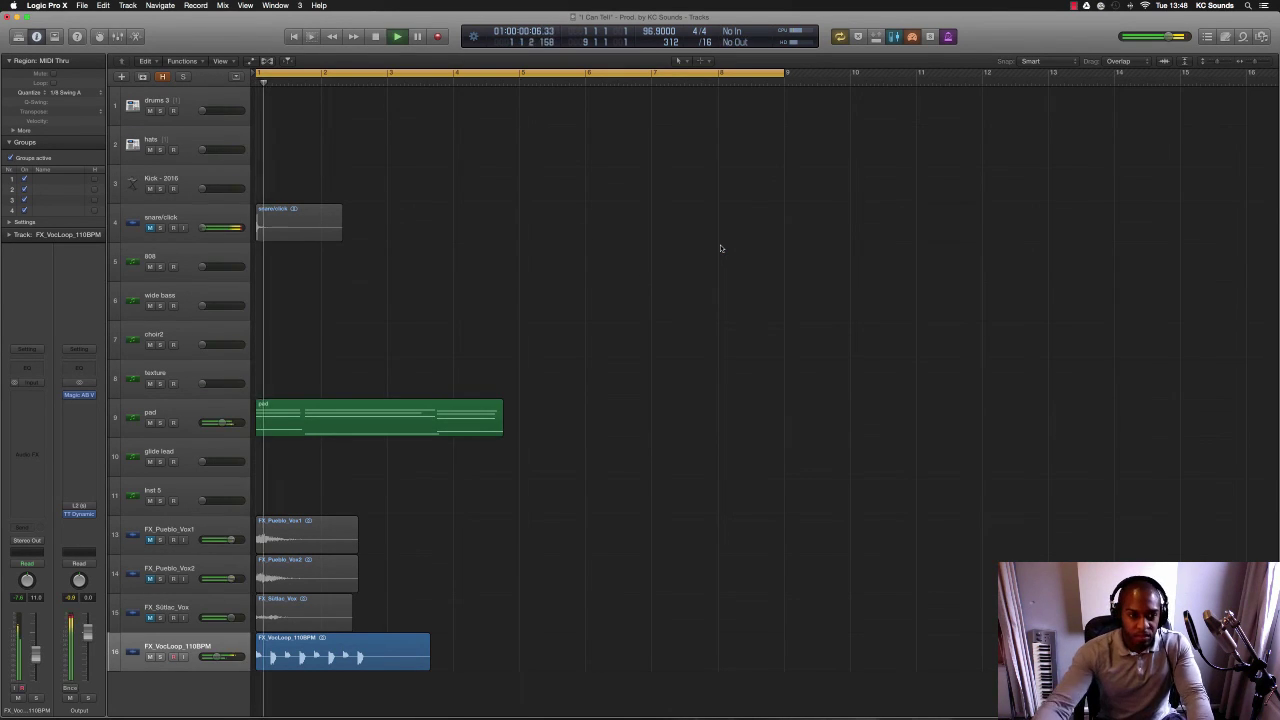
pyautogui.click(150, 657)
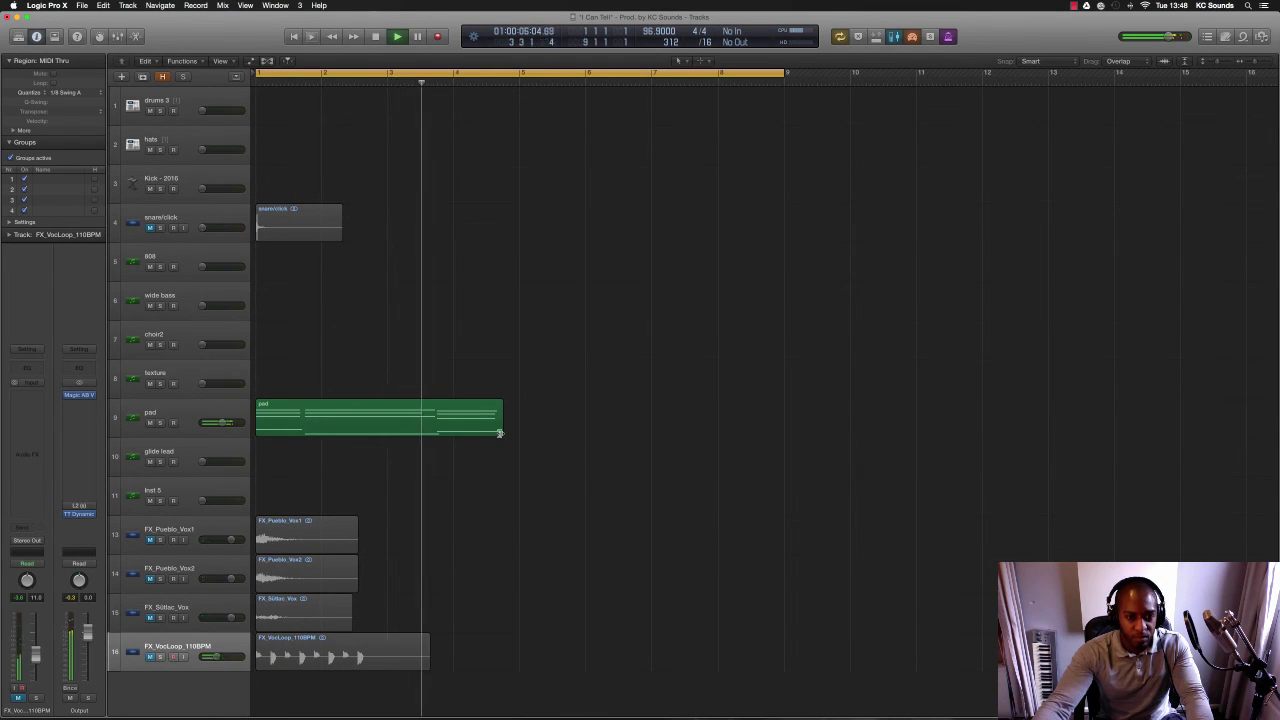
# - Extend the pad region to bar 5, copy it to bar 5 and play both regions back
pyautogui.moveTo(502, 432); pyautogui.dragTo(519, 433)
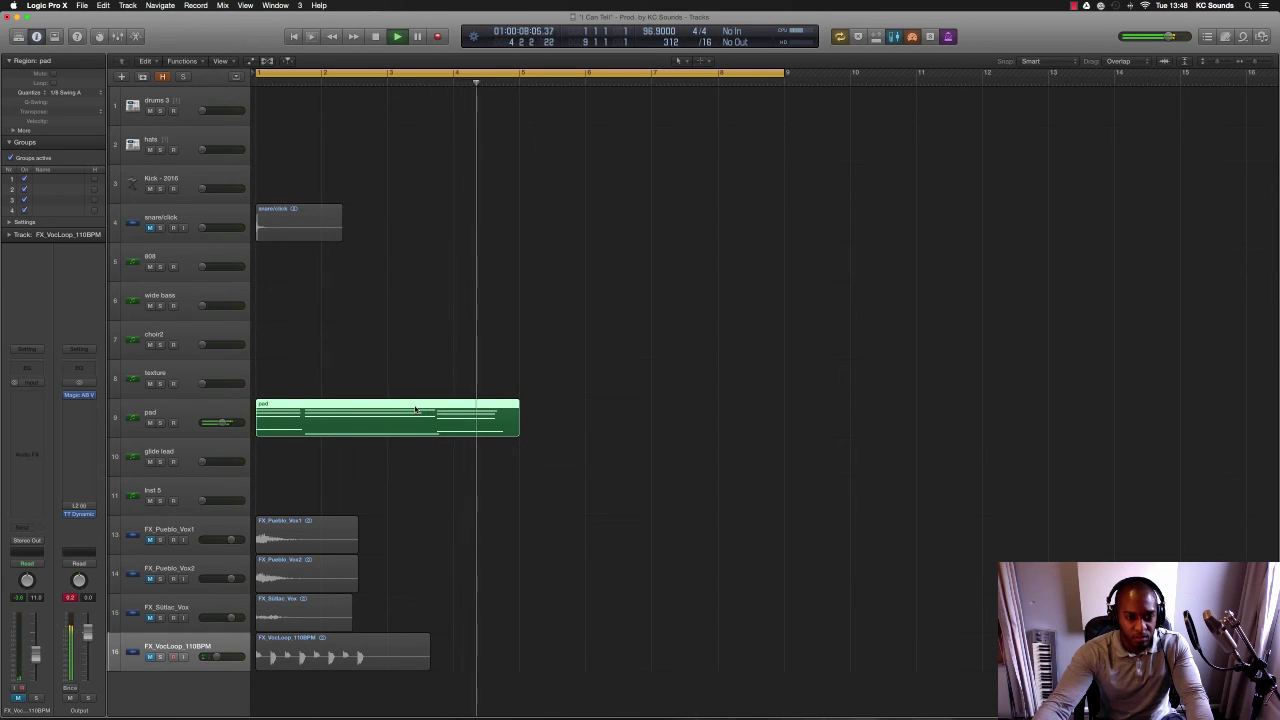
pyautogui.press('space')
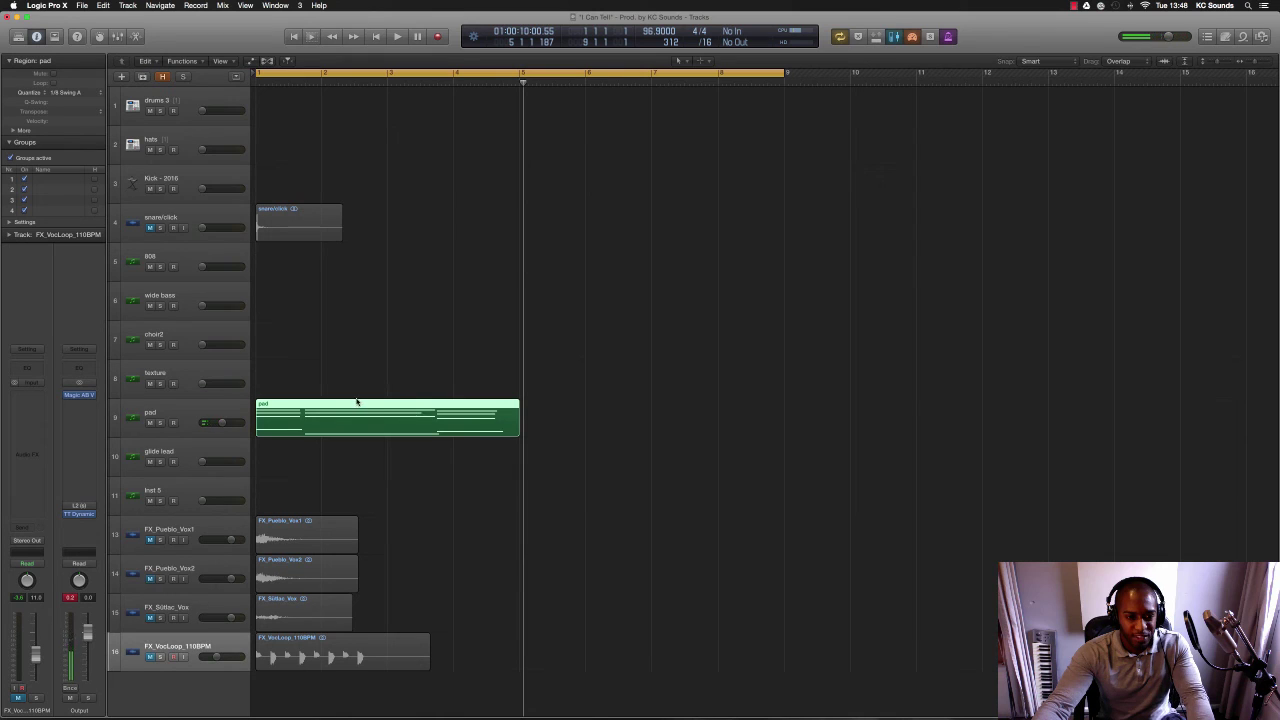
pyautogui.moveTo(356, 401); pyautogui.dragTo(621, 405)
pyautogui.press('space')
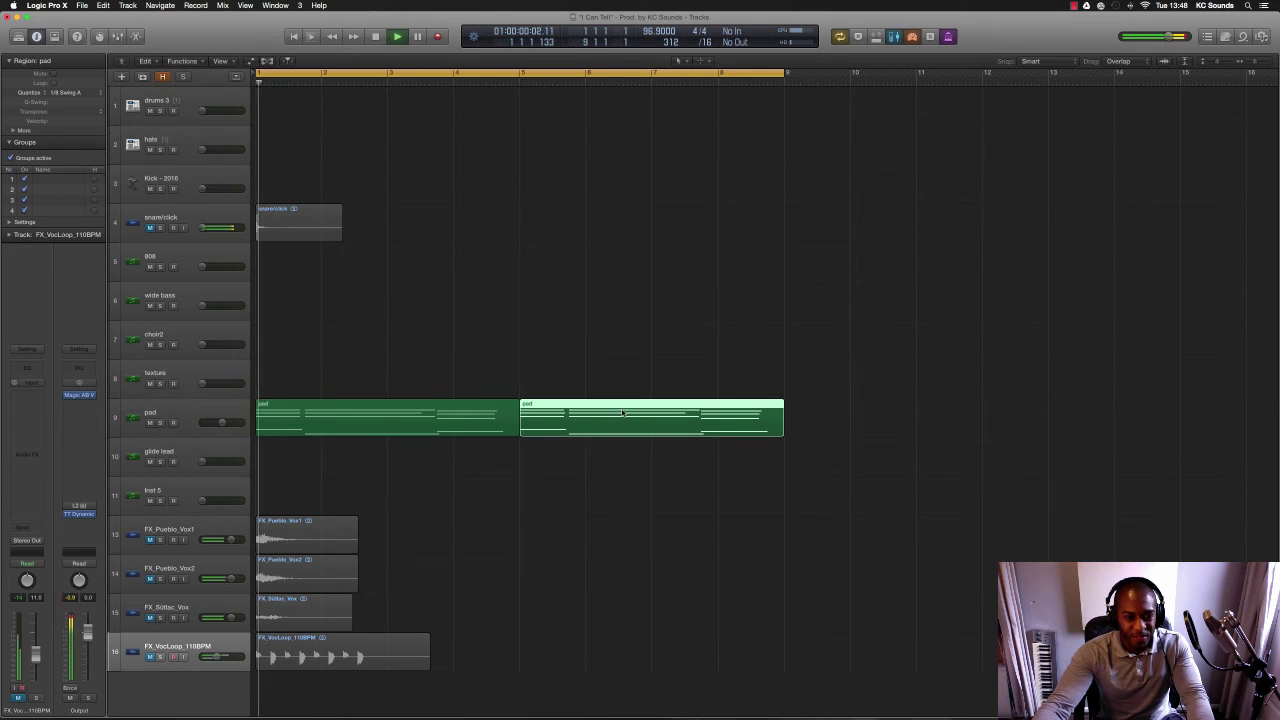
pyautogui.press('super+Right')
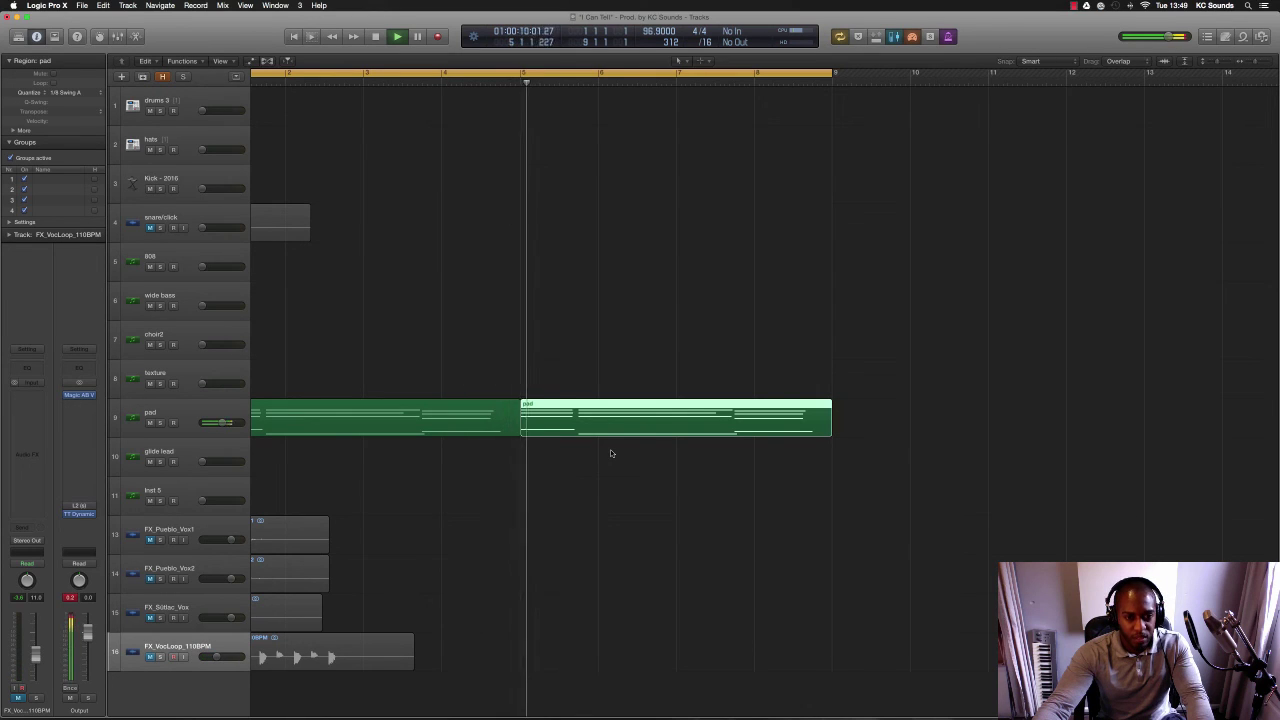
pyautogui.press('space')
# - Lengthen the four notes of the last chord in the first pad region until the lowest note reaches bar 5
pyautogui.press('Left')
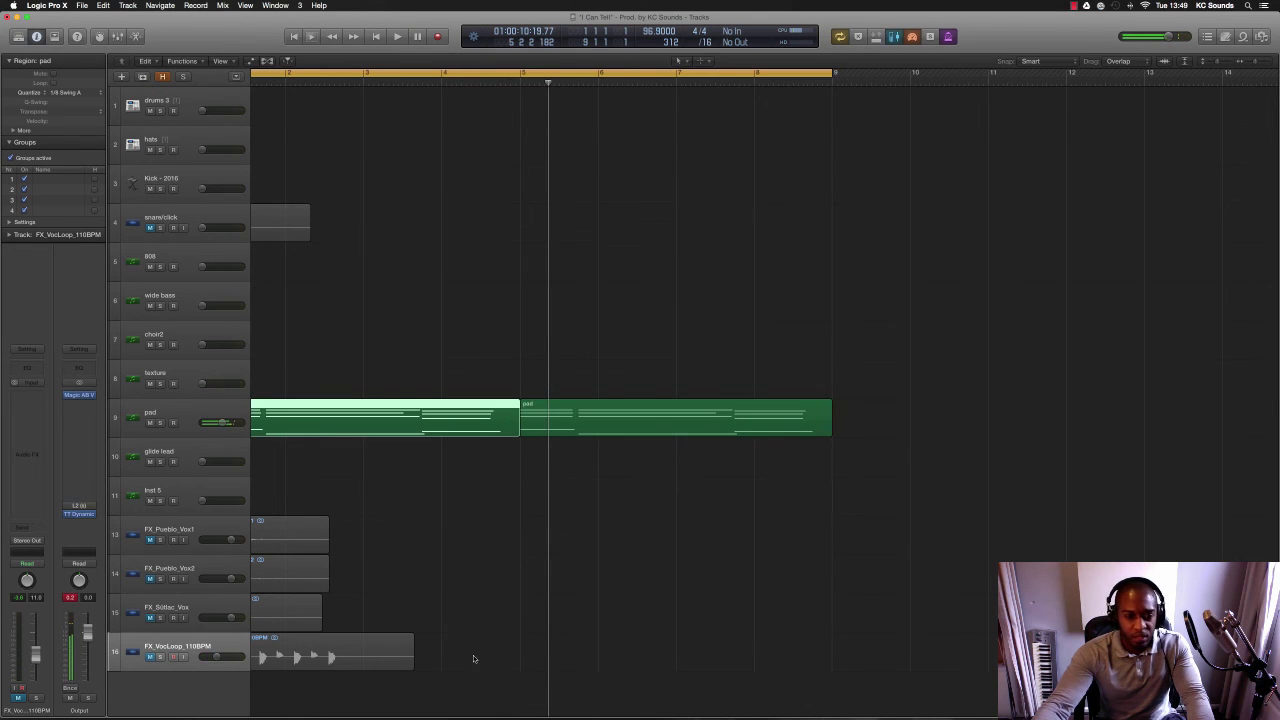
pyautogui.press('p')
pyautogui.moveTo(741, 577); pyautogui.dragTo(875, 686)
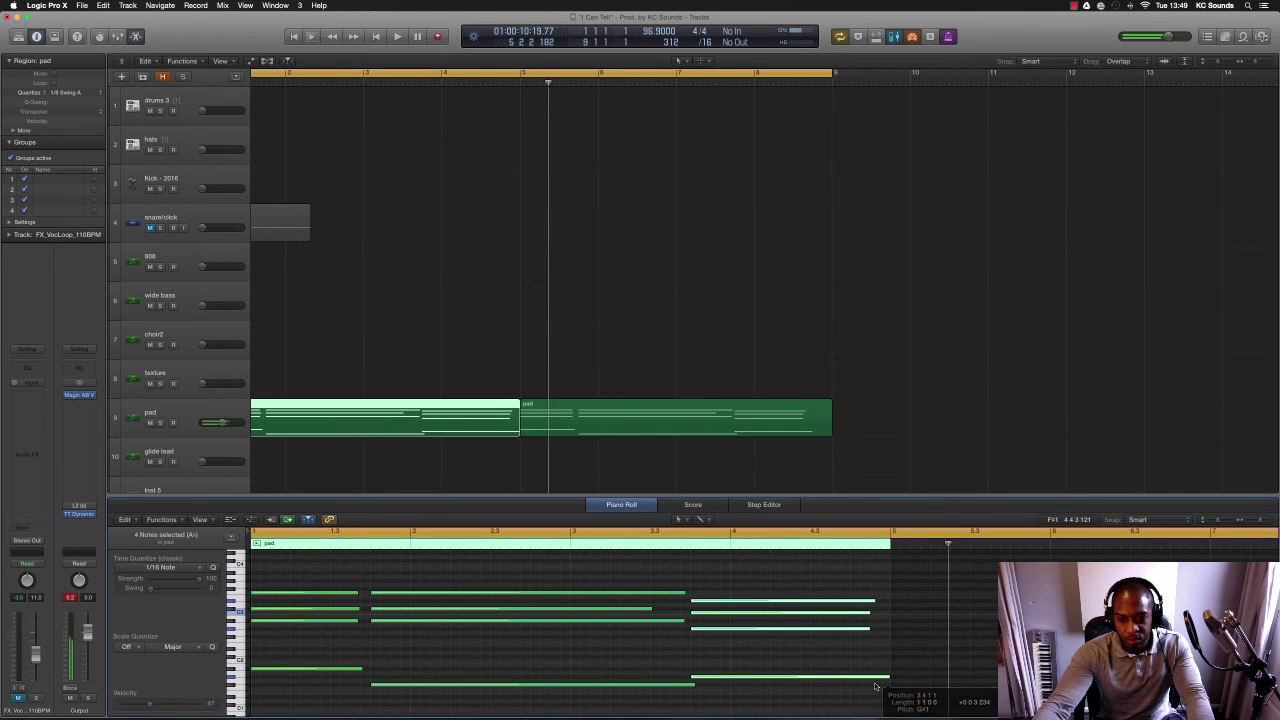
# - Replace the pad copy at bar 5 with a duplicate of the edited first pad region
pyautogui.click(703, 414)
pyautogui.press('Delete')
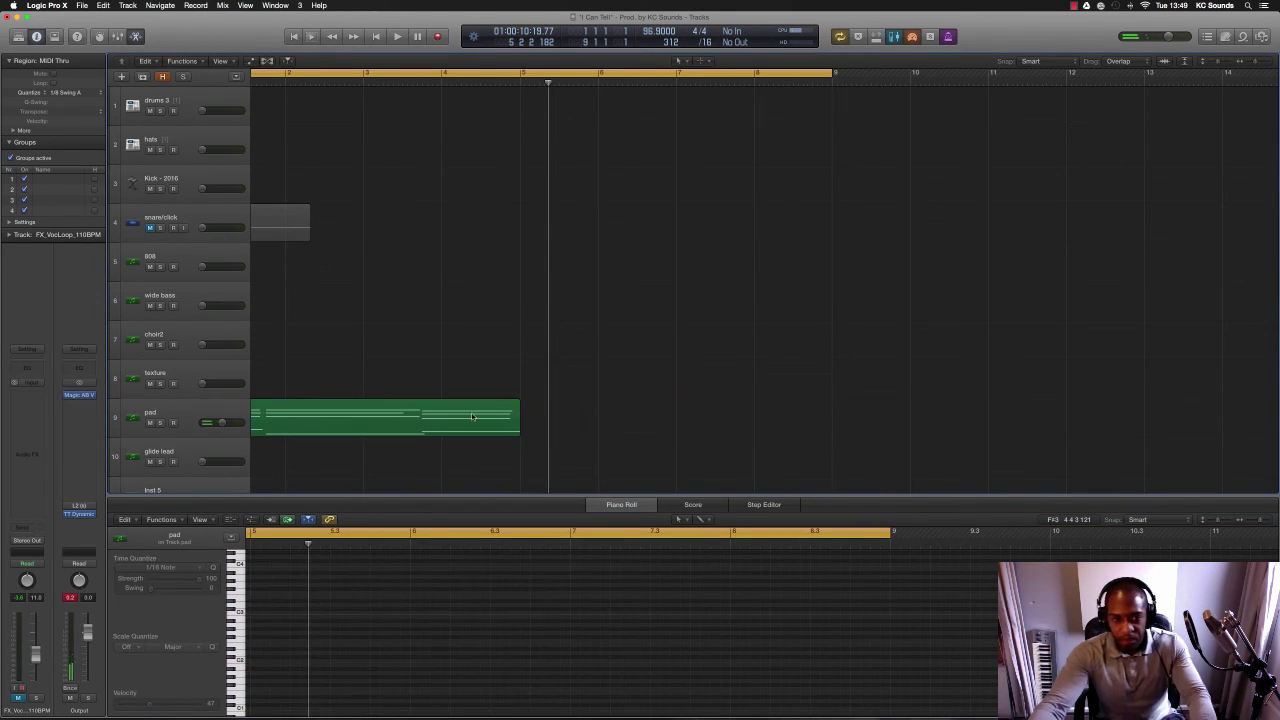
pyautogui.press('super+z')
pyautogui.moveTo(789, 420); pyautogui.dragTo(755, 405)
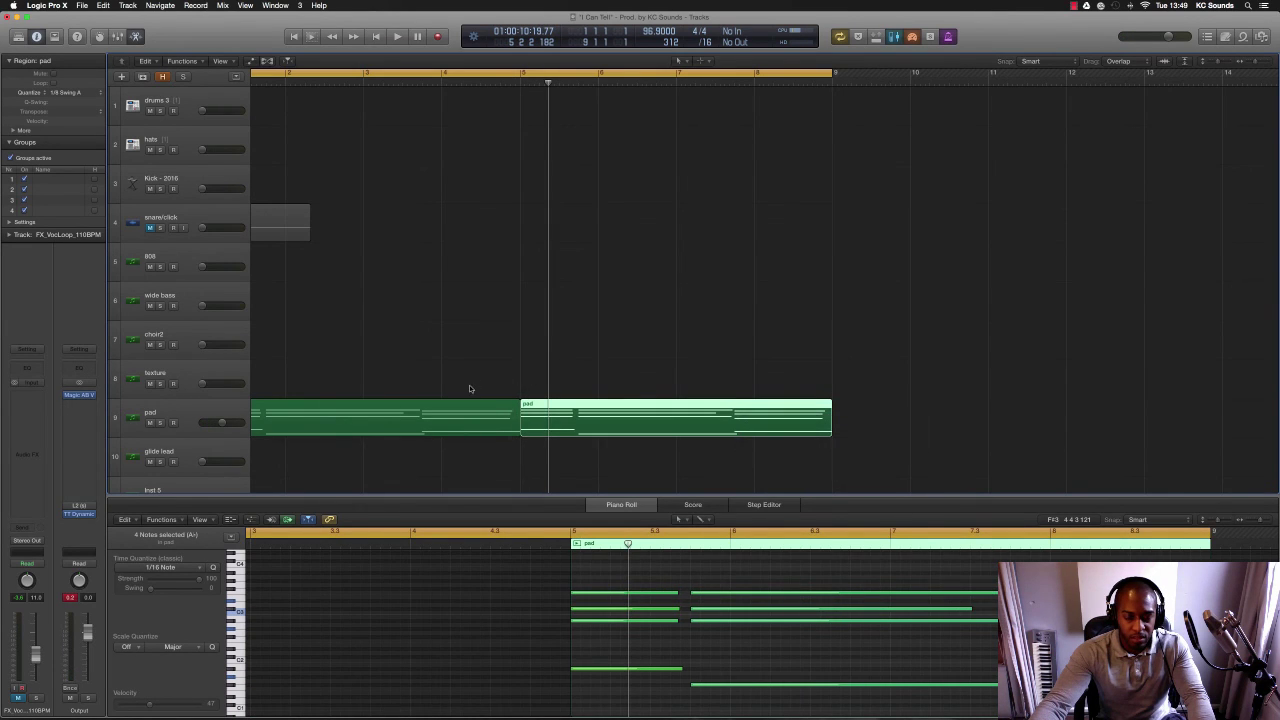
# - Join the two pad regions into one continuous region spanning bars 1 to 9
pyautogui.moveTo(463, 380); pyautogui.dragTo(522, 434)
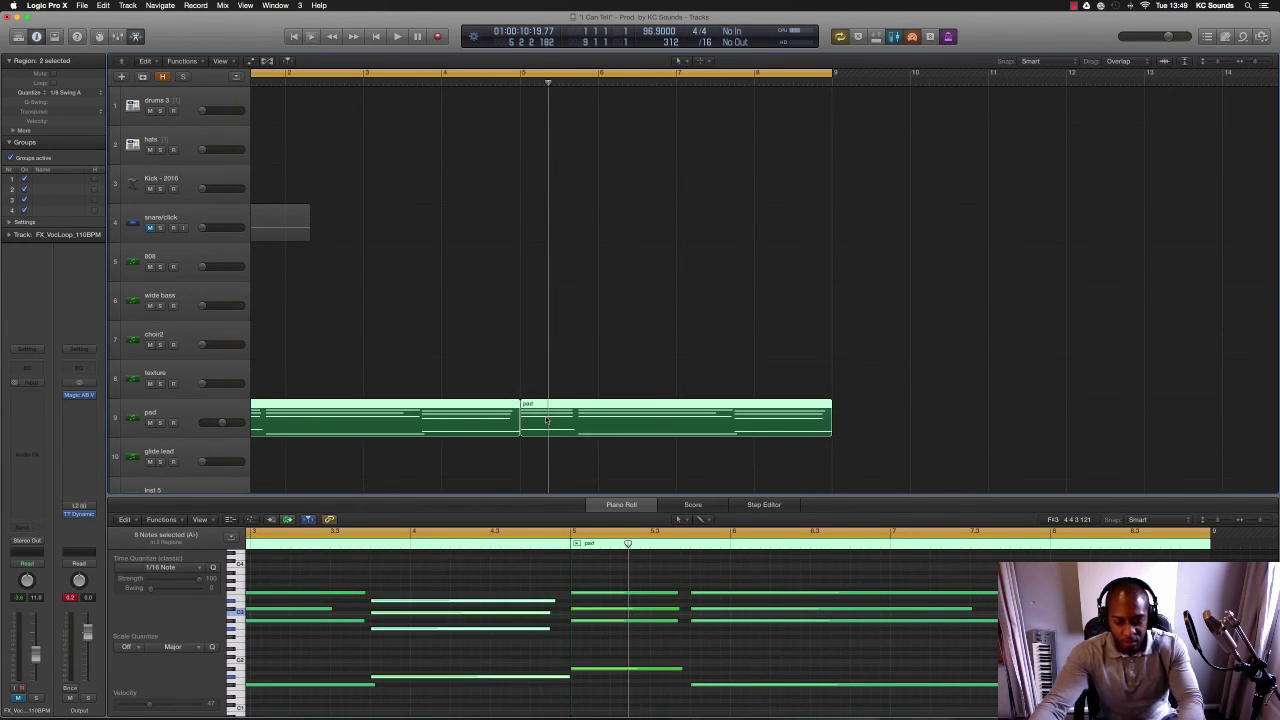
pyautogui.hscroll(-3, 524, 434)
pyautogui.scroll(-2, 457, 422)
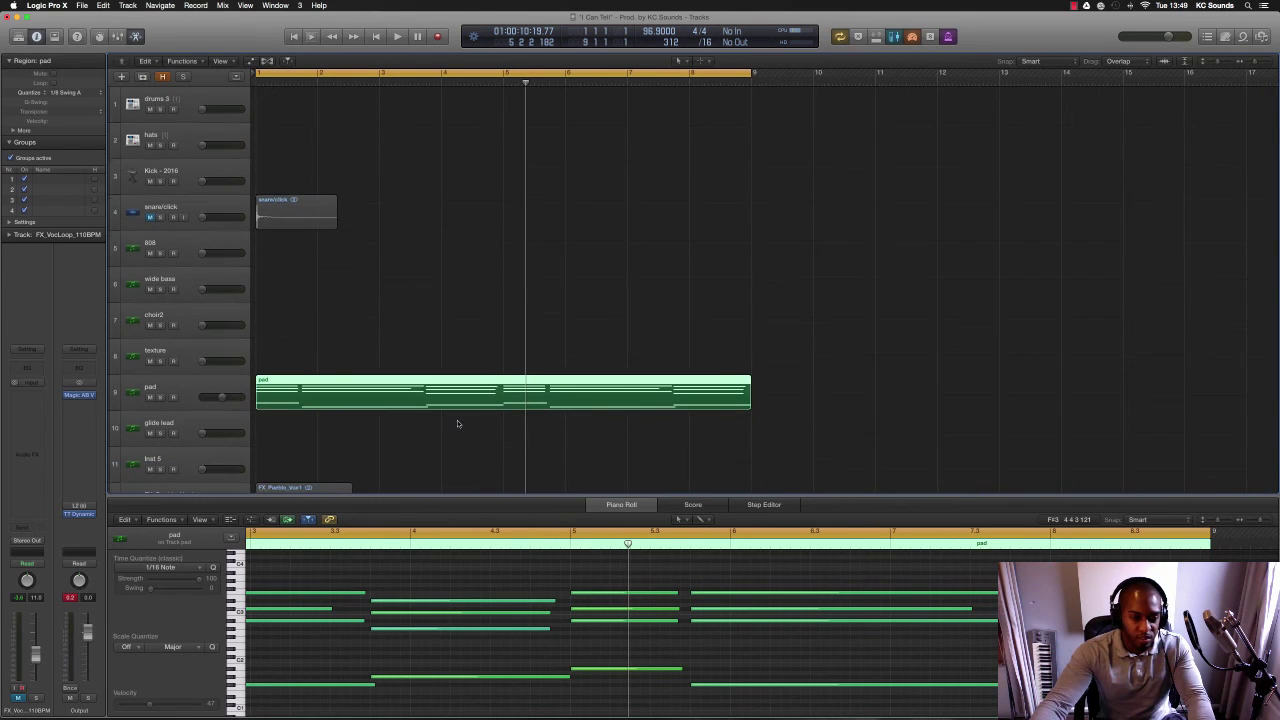
pyautogui.scroll(-2, 456, 423)
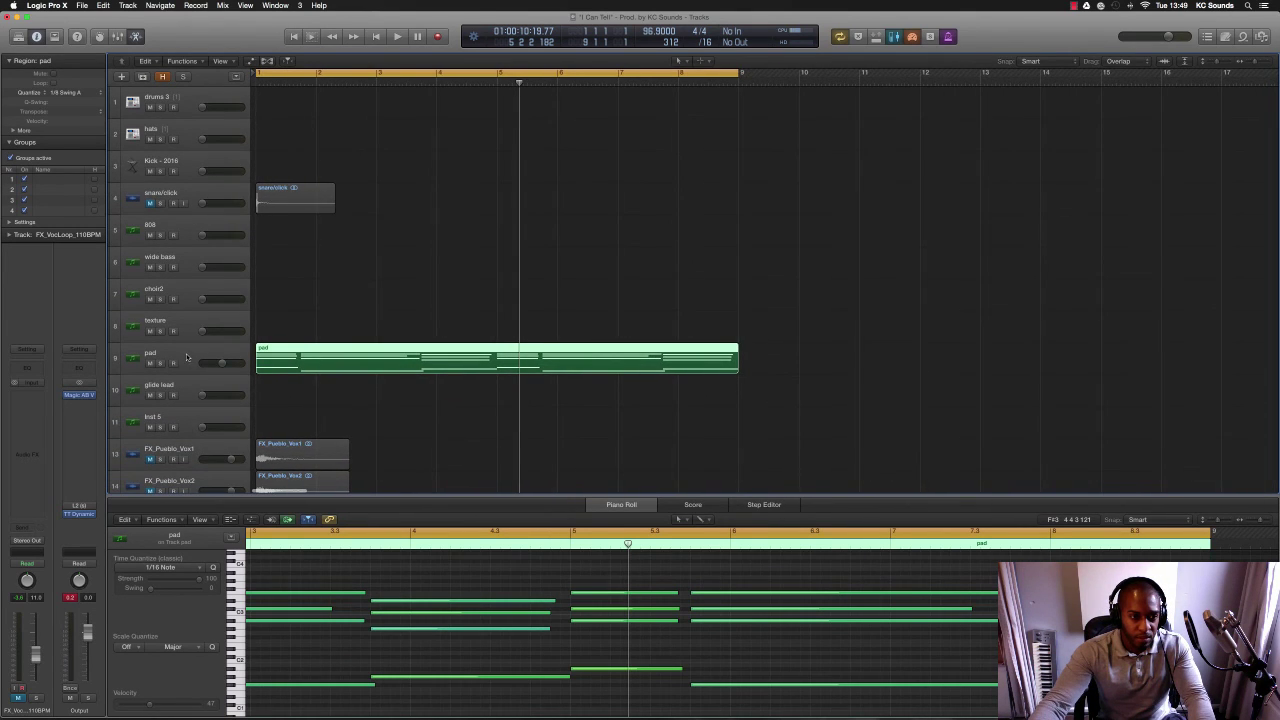
# - Unmute the FX_VocLoop_110BPM track, shorten its region to end at bar 3 and play it with the pad
pyautogui.scroll(-3, 193, 379)
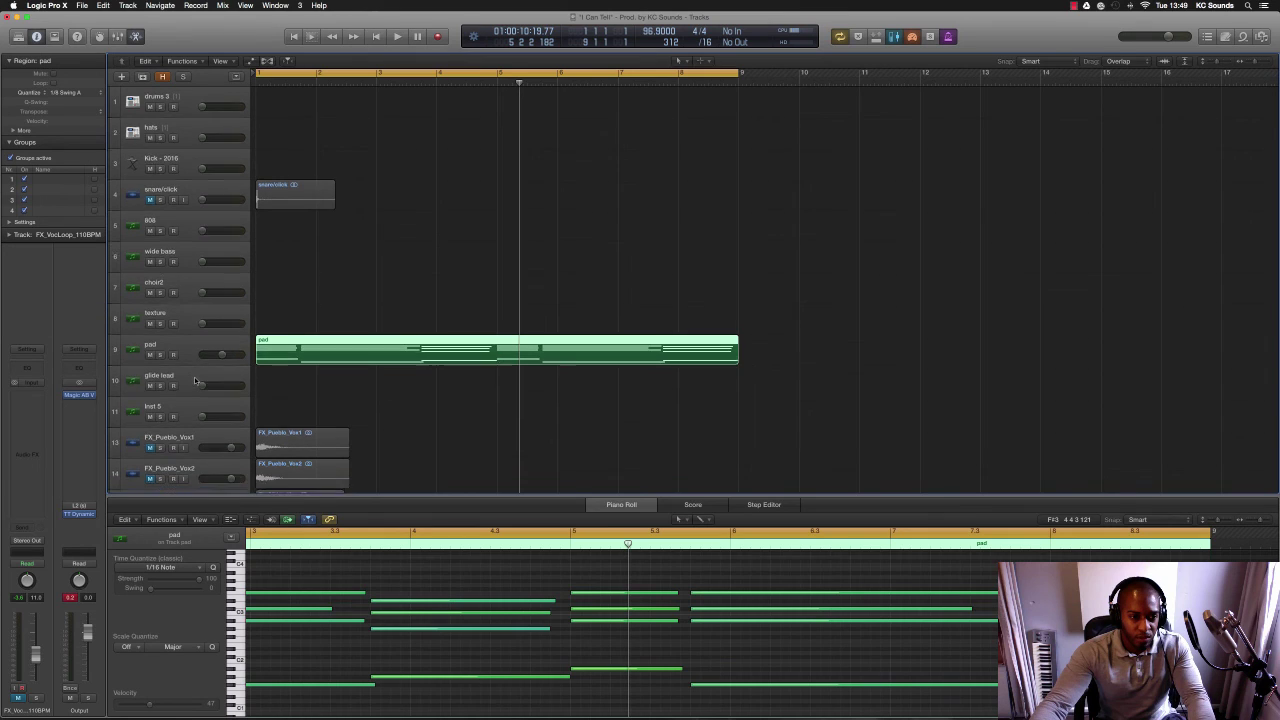
pyautogui.click(283, 460)
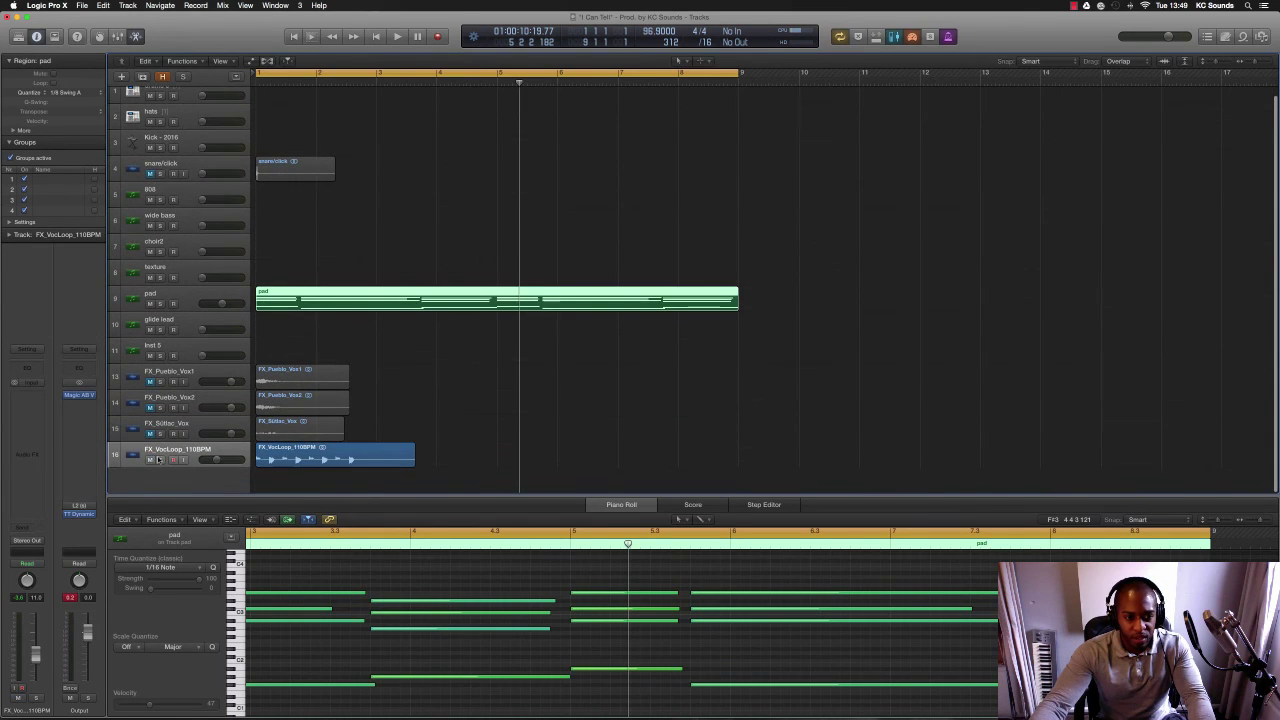
pyautogui.moveTo(413, 455); pyautogui.dragTo(377, 458)
pyautogui.press('space')
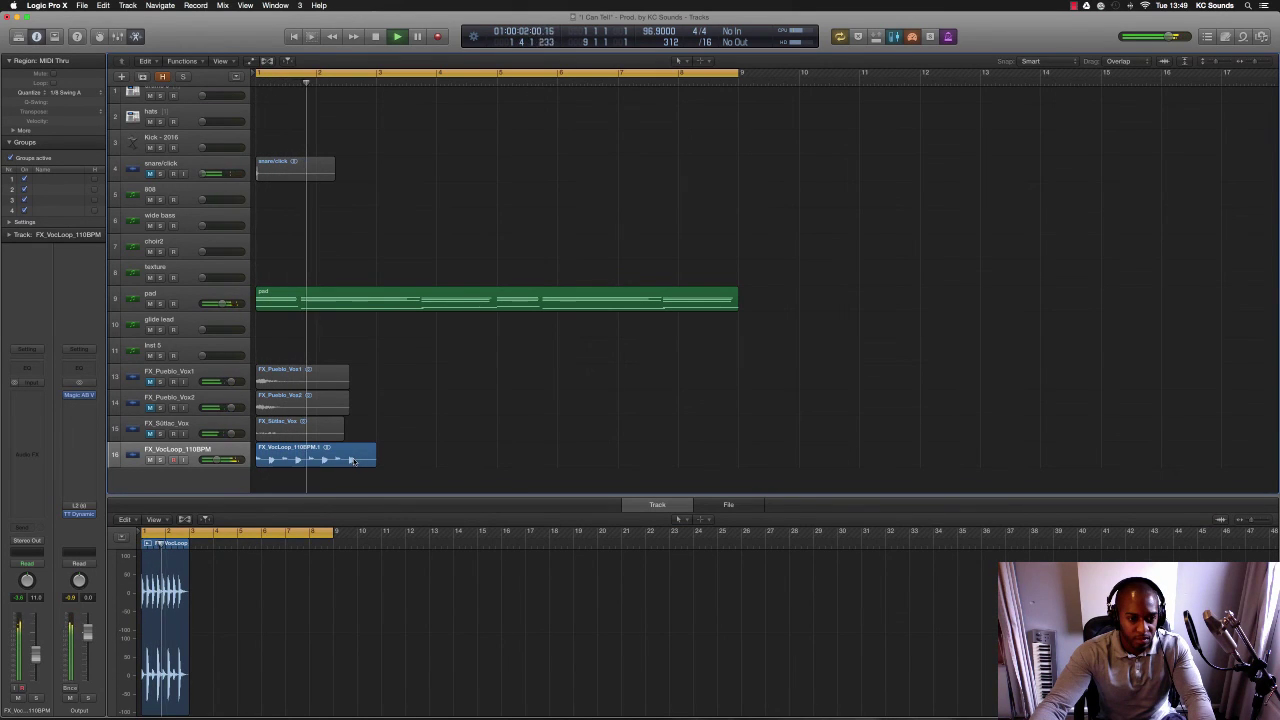
# - Time-stretch the FX_VocLoop_110BPM region to a length of about 2 1 0 80 to match the song tempo
pyautogui.scroll(5, 374, 461)
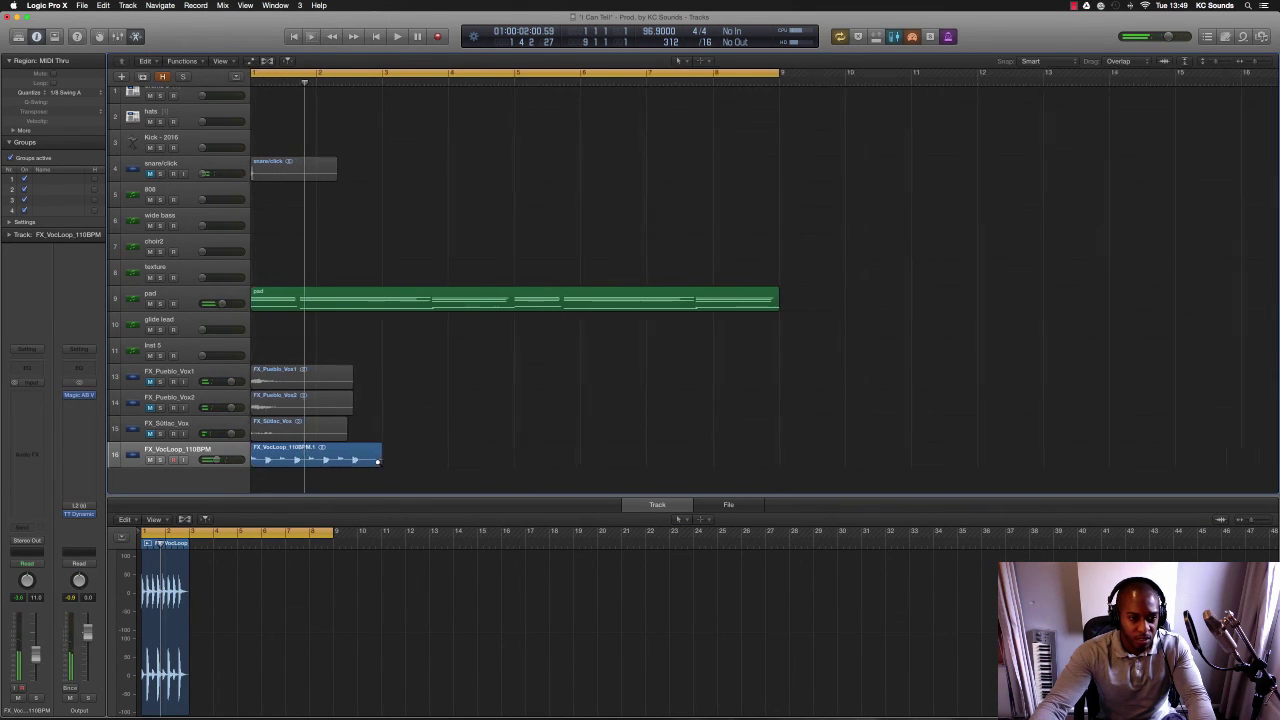
pyautogui.hscroll(-3, 379, 463)
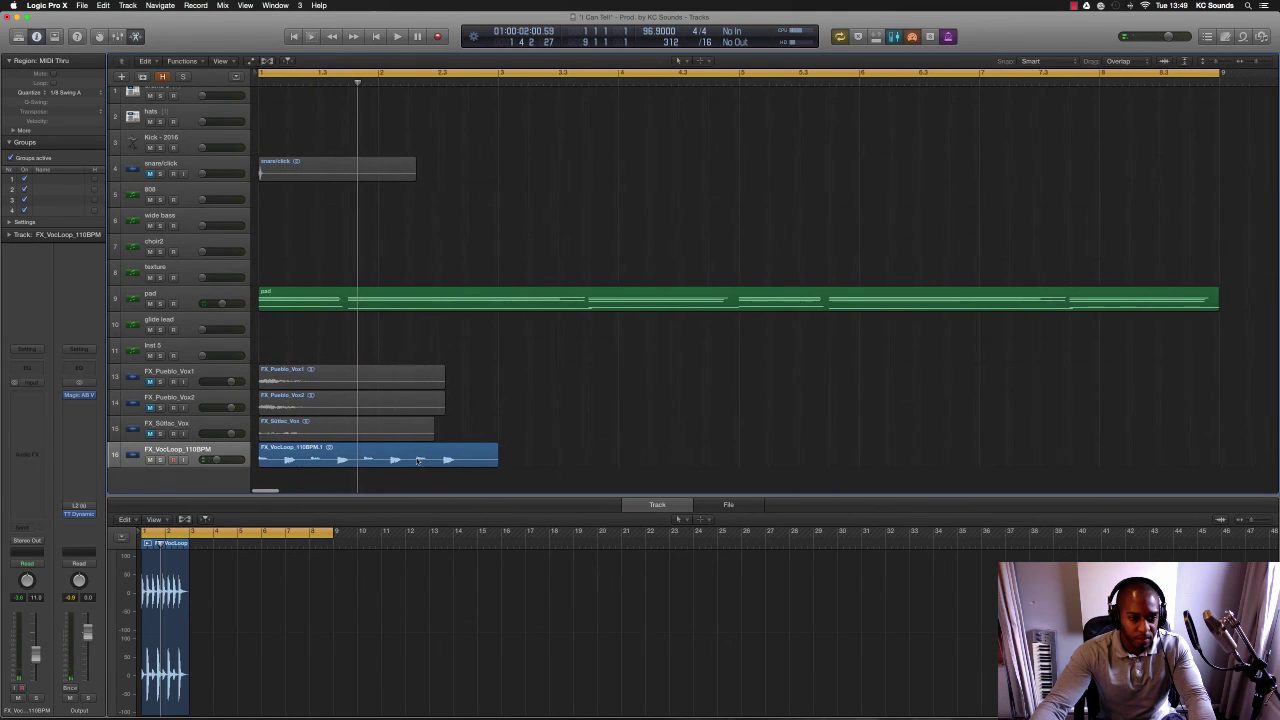
pyautogui.moveTo(491, 460); pyautogui.dragTo(571, 463)
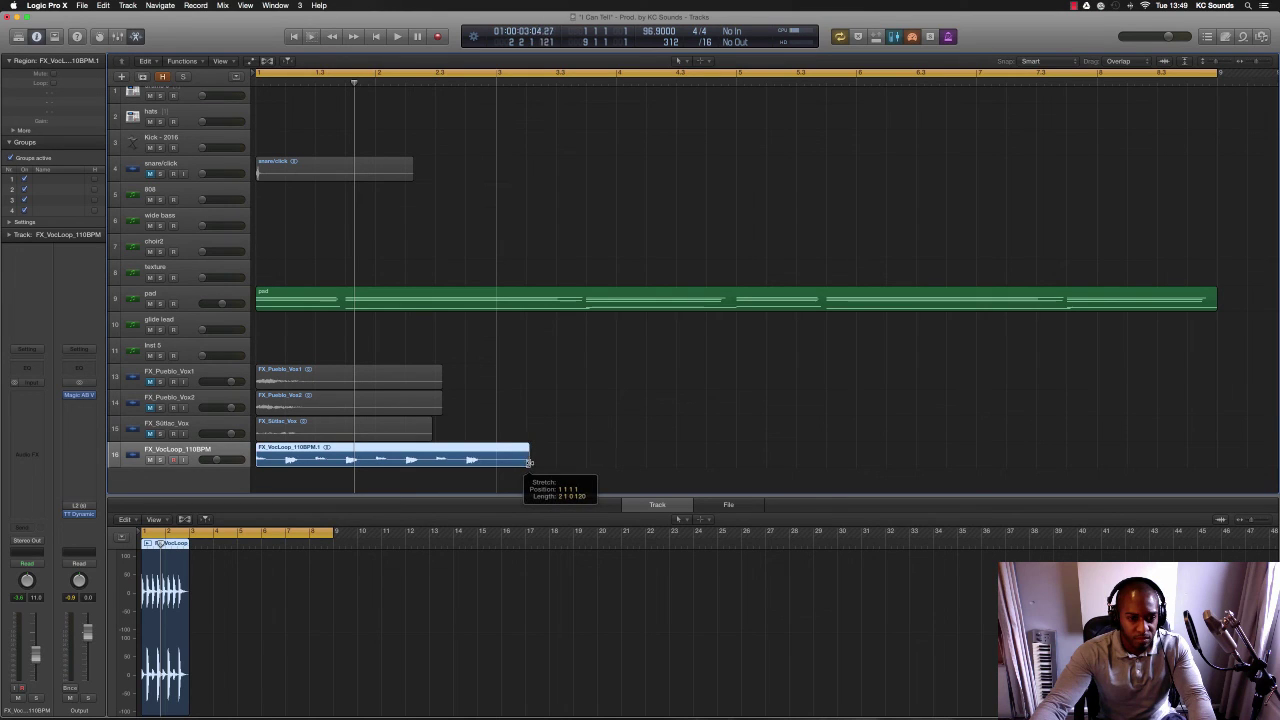
pyautogui.moveTo(533, 465); pyautogui.dragTo(533, 464)
pyautogui.press('super+Down')
pyautogui.press('super+Down')
pyautogui.press('super+Down')
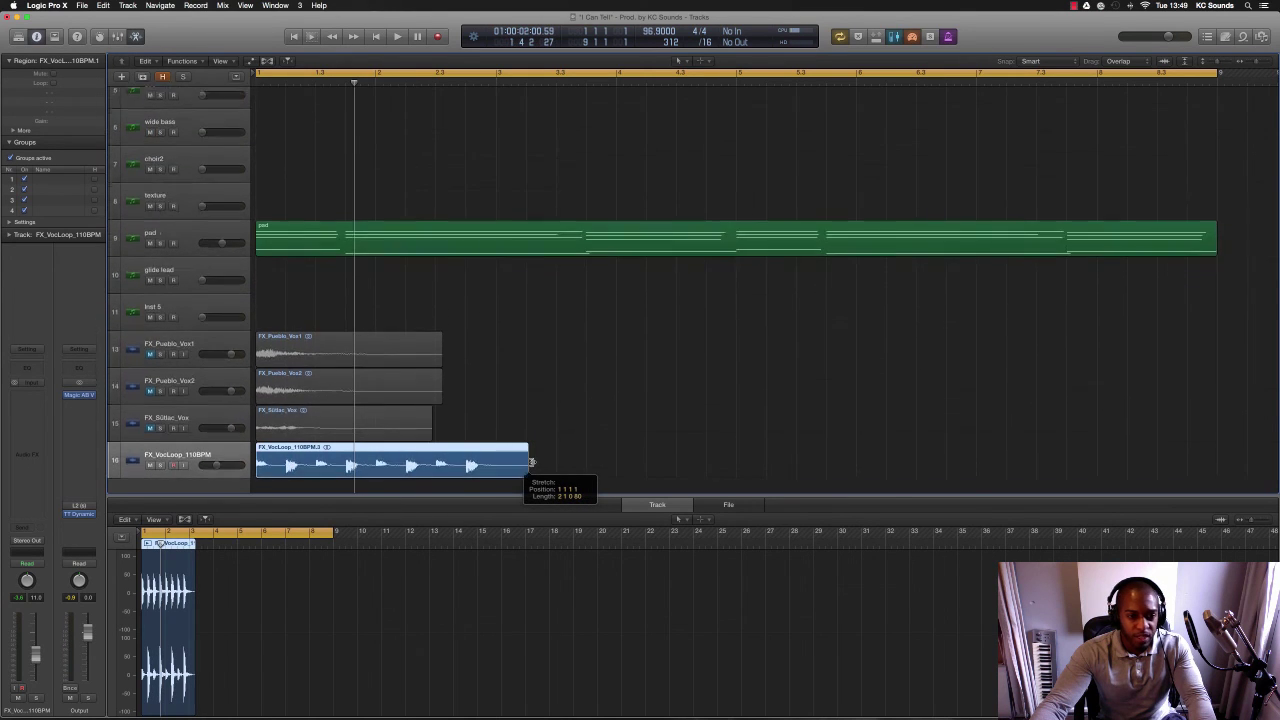
# - Examine the stretched vocal loop's hits against the beat grid and play it with the pad from the start
pyautogui.press('super+Right')
pyautogui.press('super+Right')
pyautogui.press('super+Right')
pyautogui.press('super+Right')
pyautogui.press('super+Right')
pyautogui.press('super+Right')
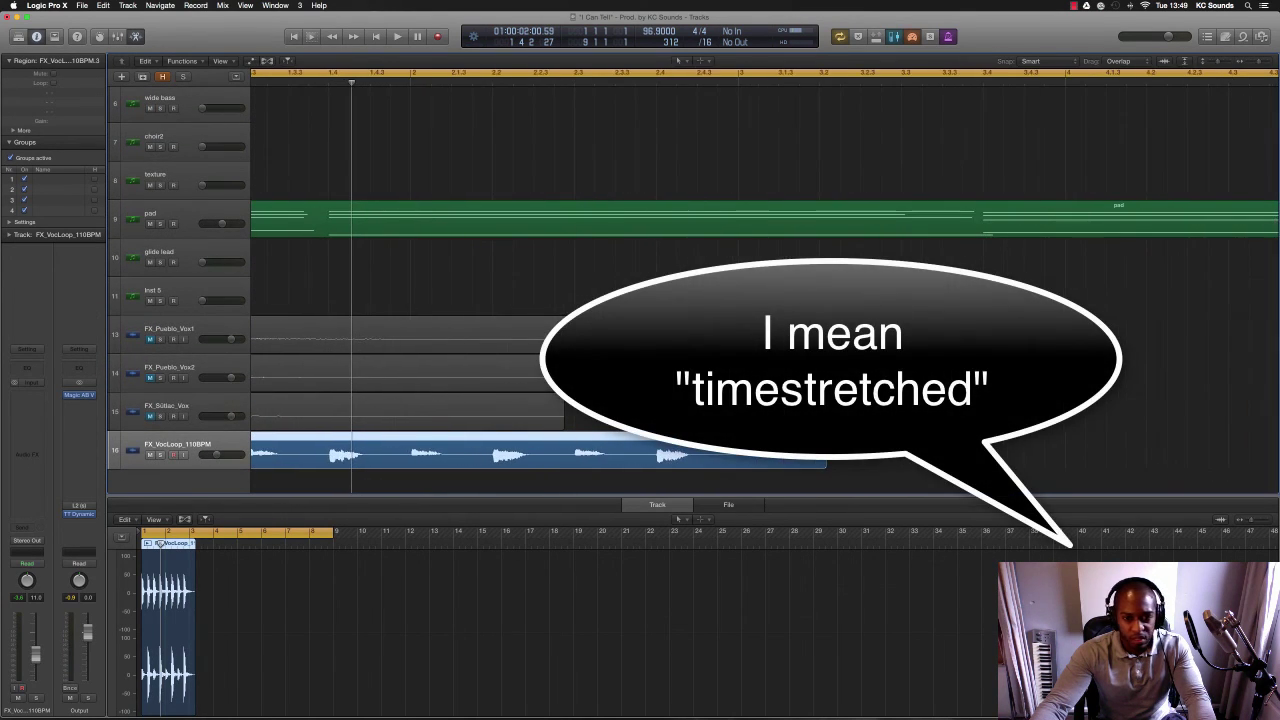
pyautogui.hscroll(-5, 613, 437)
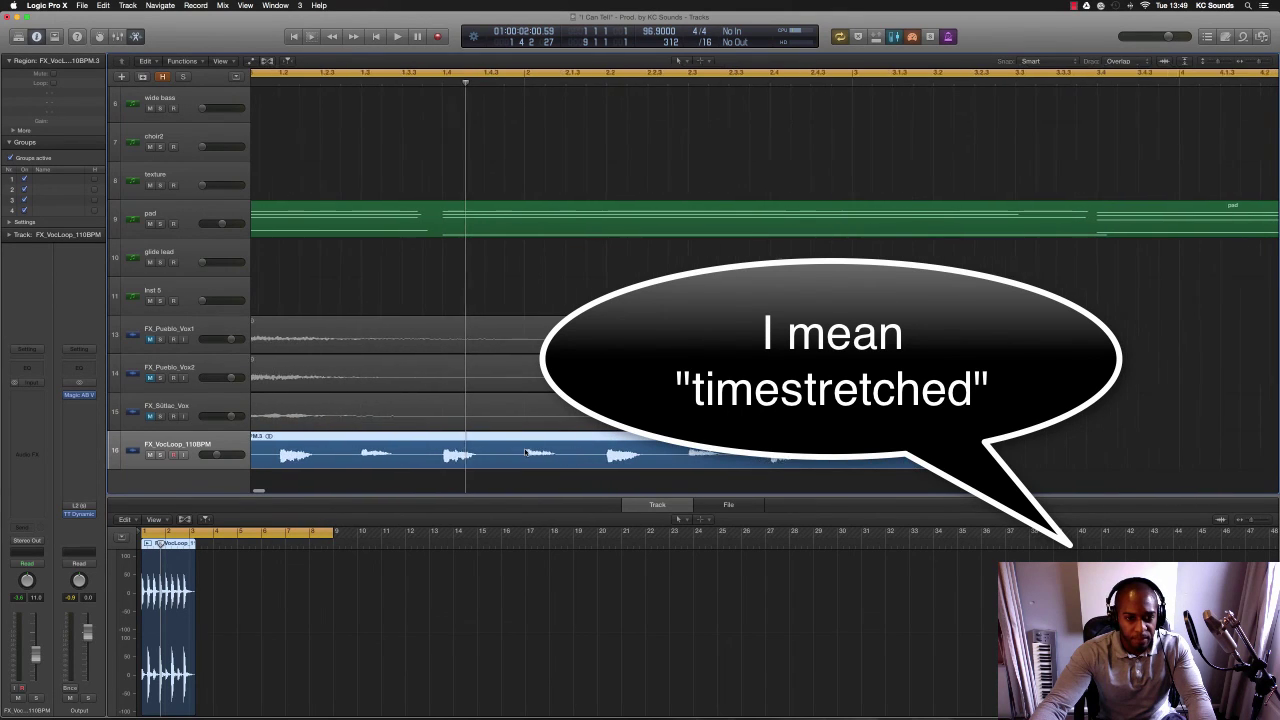
pyautogui.press('super+Left')
pyautogui.press('super+Left')
pyautogui.press('super+Left')
pyautogui.press('super+Left')
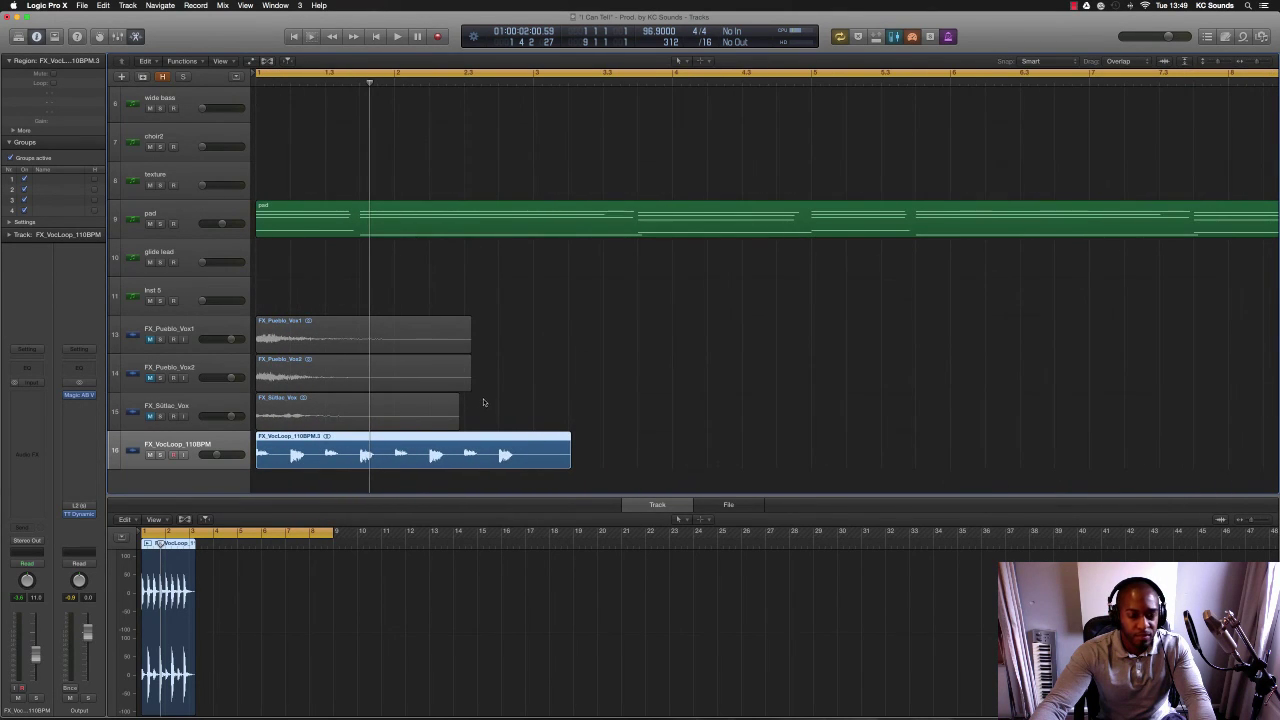
pyautogui.press('Return')
pyautogui.press('space')
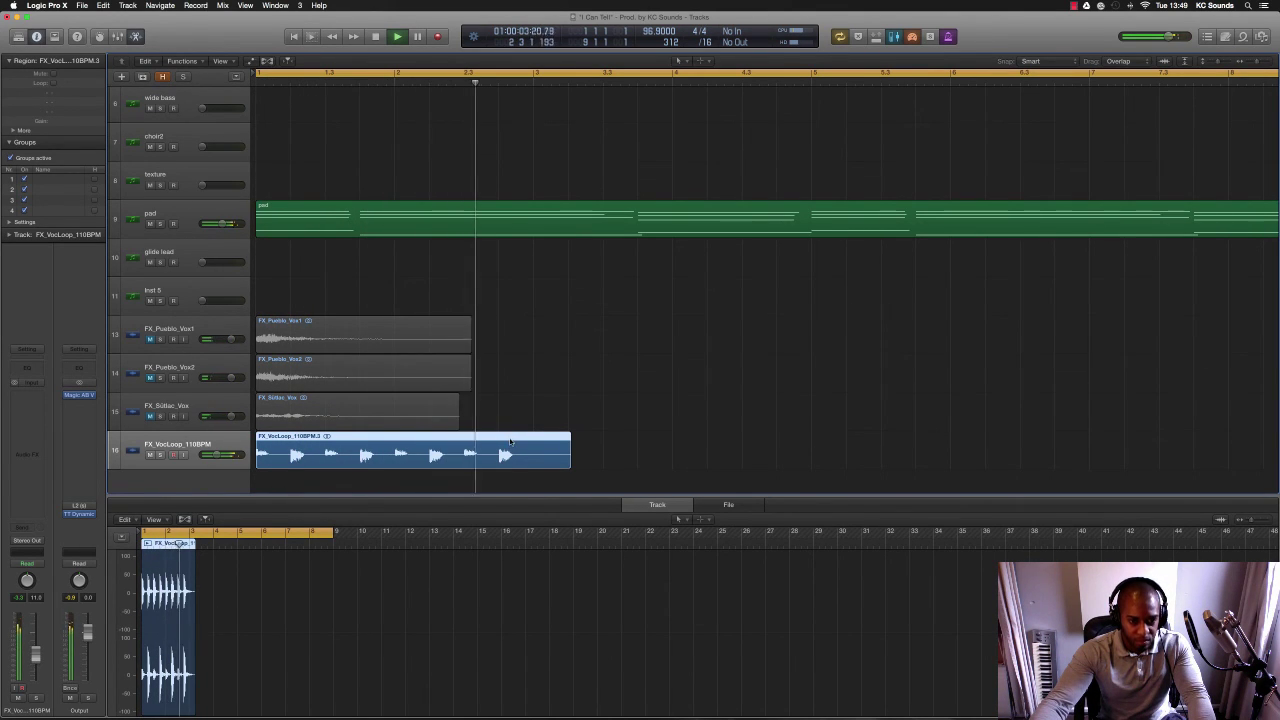
pyautogui.press('space')
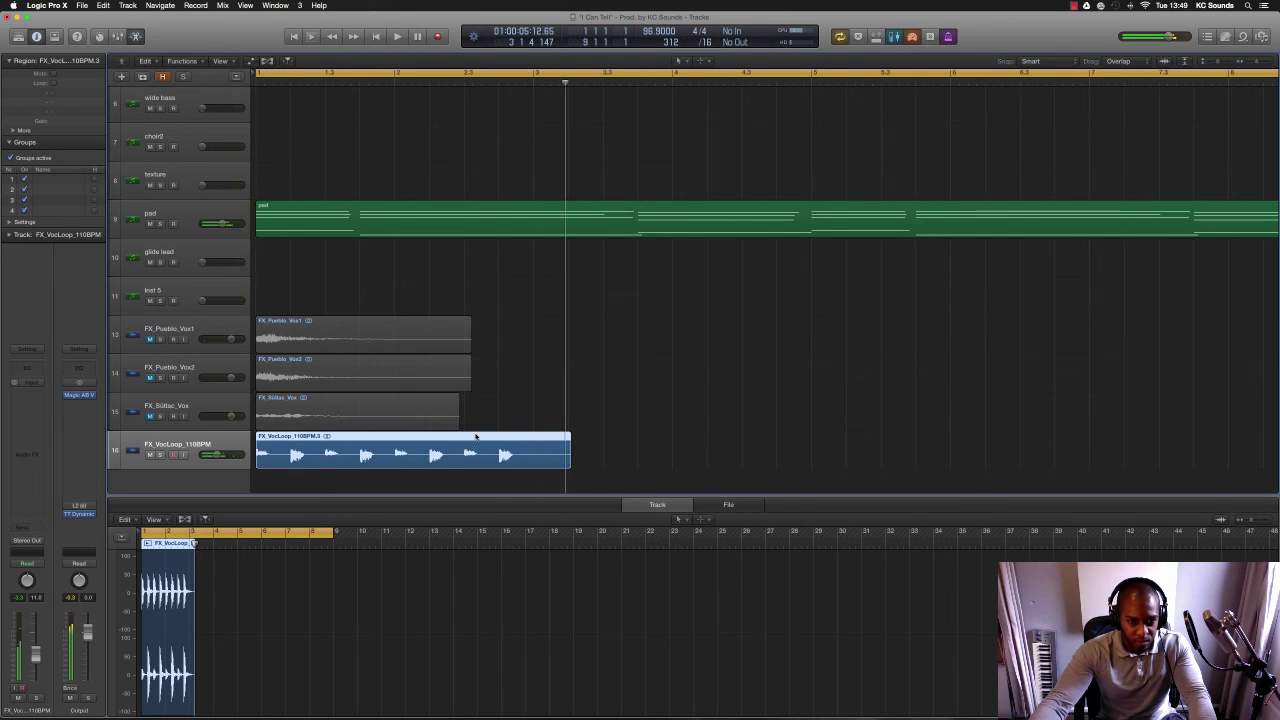
# - Copy the stretched vocal loop region to bar 3, overlapping the first one's tail, and play from the start
pyautogui.moveTo(479, 452); pyautogui.dragTo(792, 450)
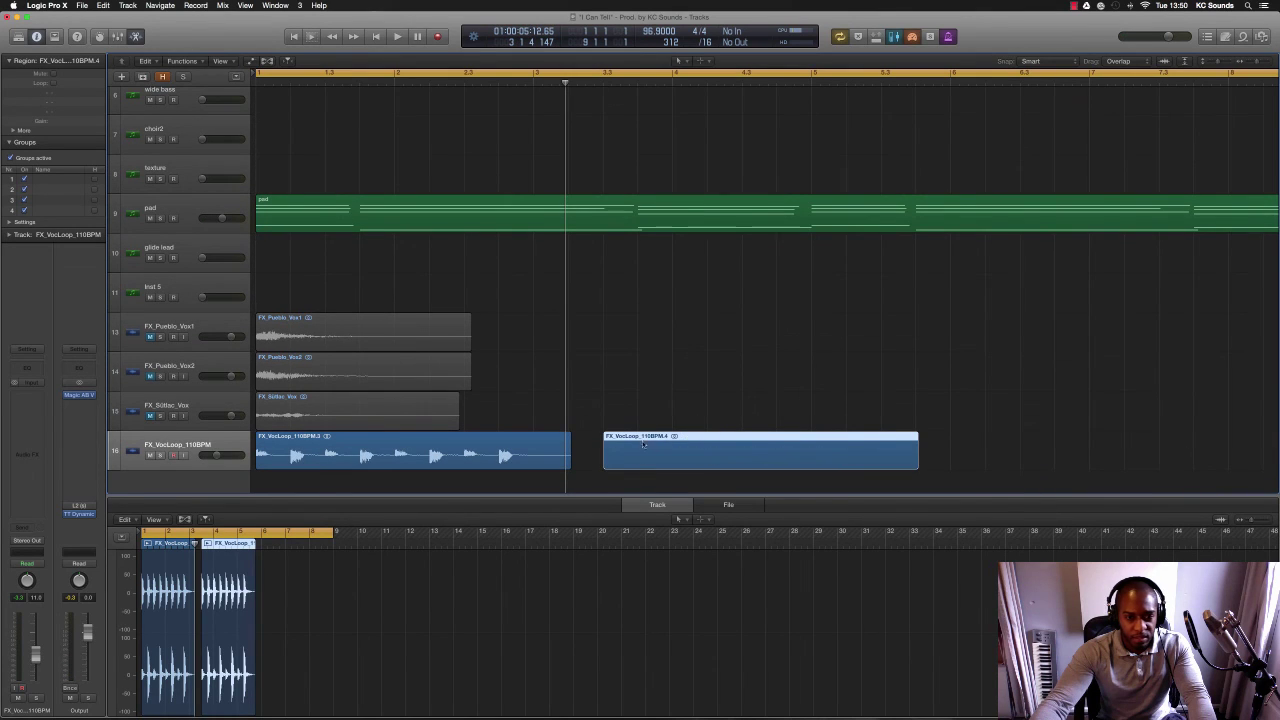
pyautogui.moveTo(643, 445); pyautogui.dragTo(528, 462)
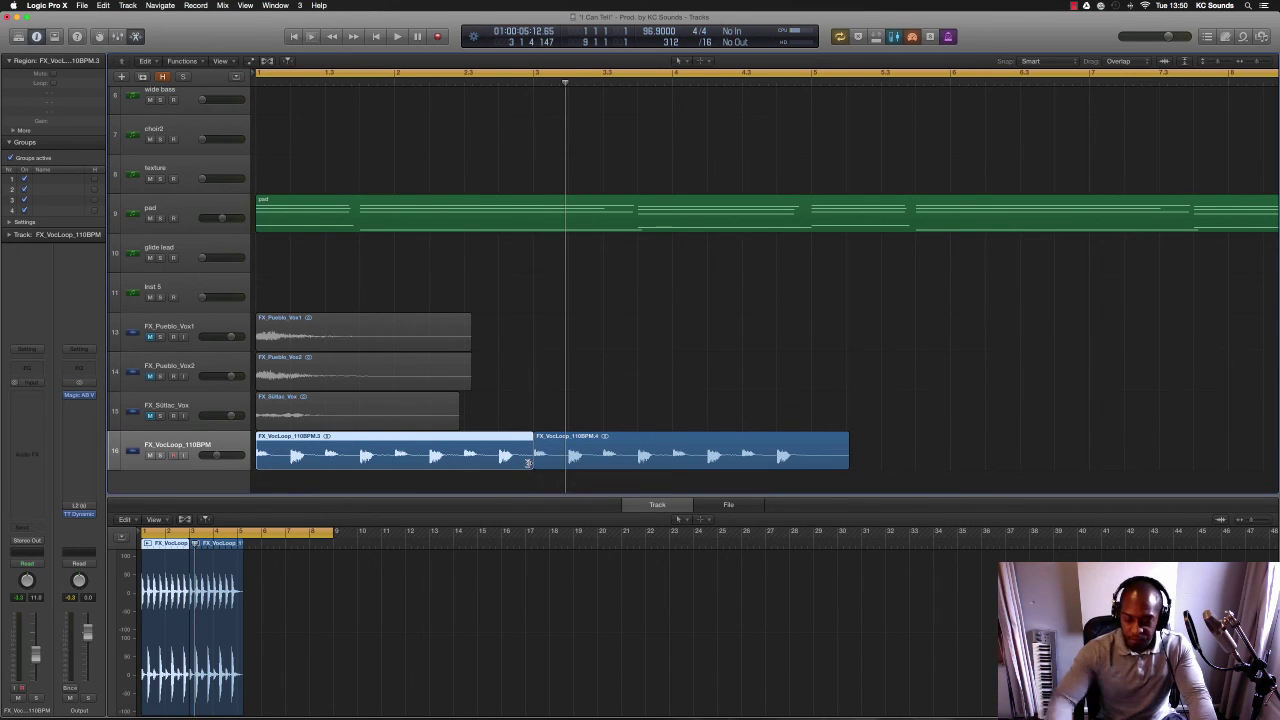
pyautogui.press('Return')
pyautogui.press('space')
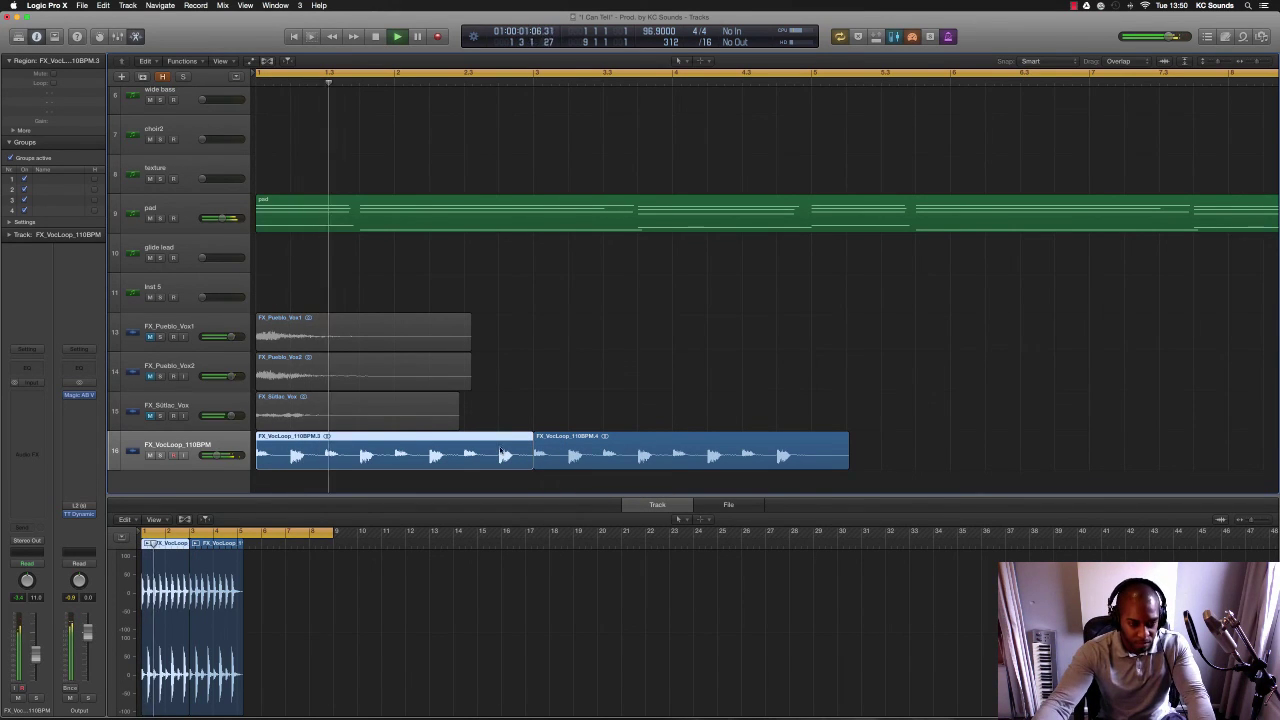
# - Copy both vocal loop regions to position 5 2 1 1 and replay the arrangement from the start
pyautogui.scroll(-4, 533, 480)
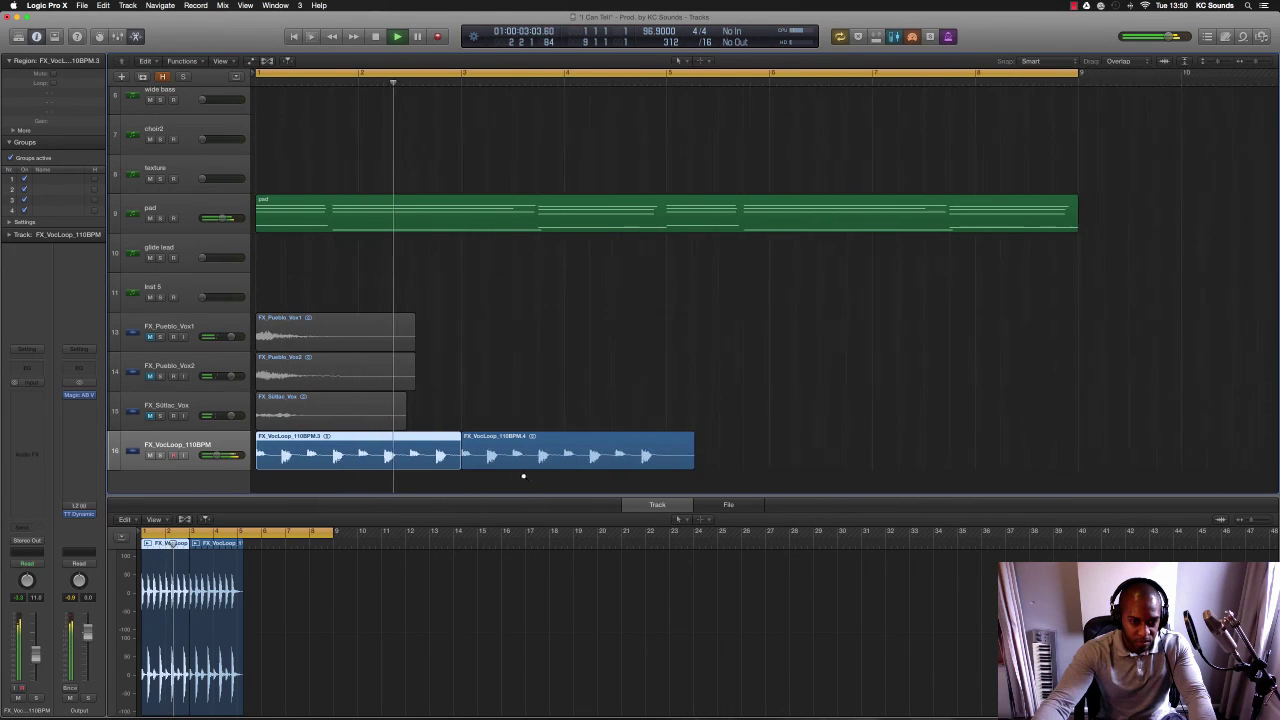
pyautogui.moveTo(484, 482); pyautogui.dragTo(812, 444)
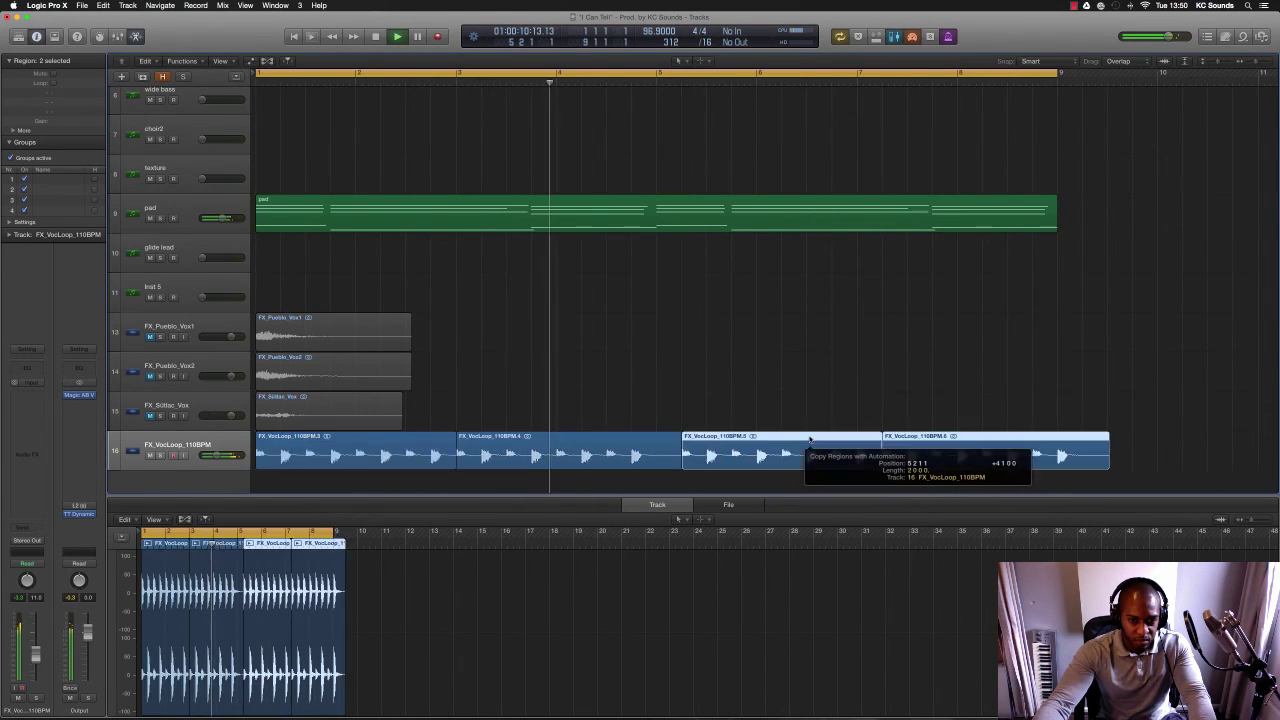
pyautogui.click(1085, 385)
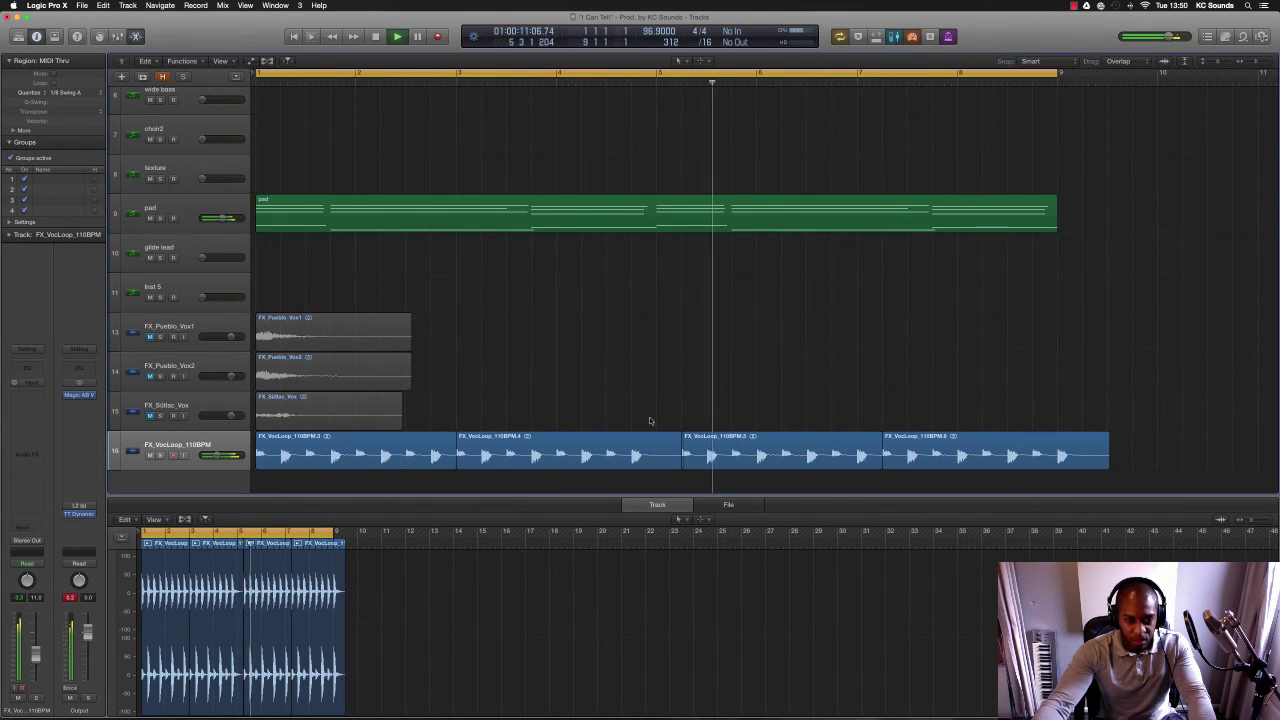
pyautogui.scroll(-3, 613, 400)
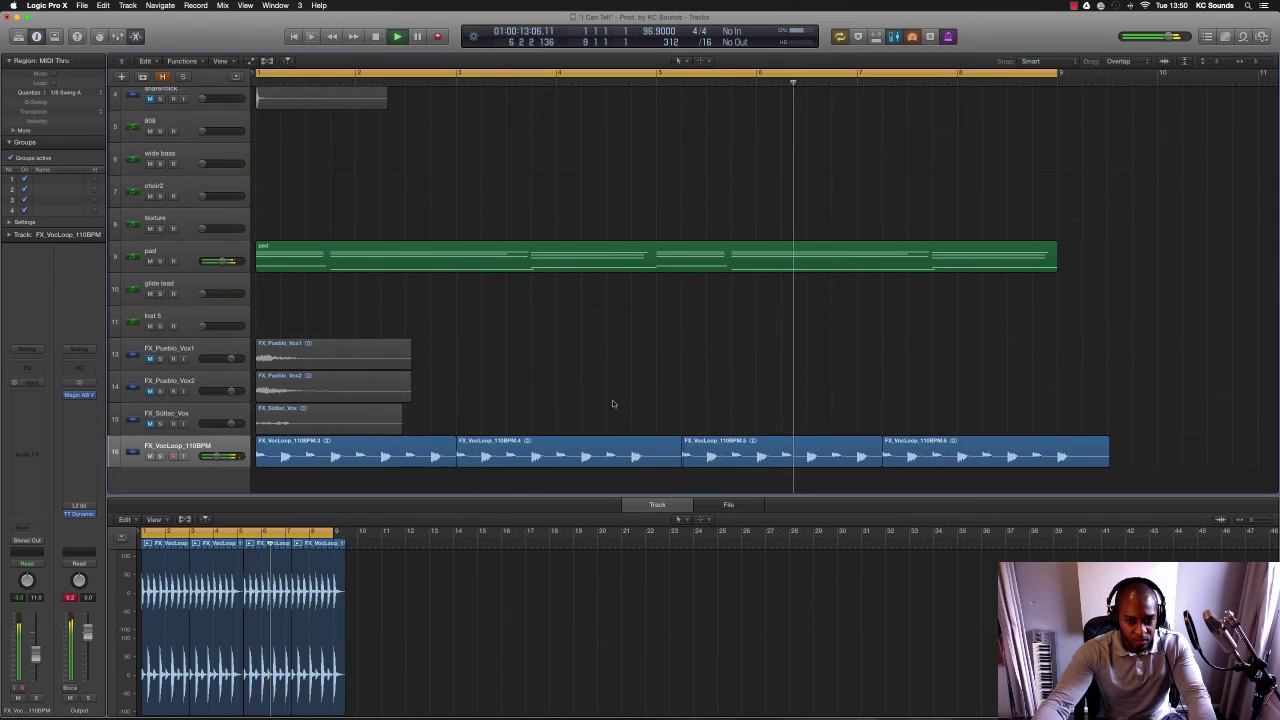
pyautogui.press('Return')
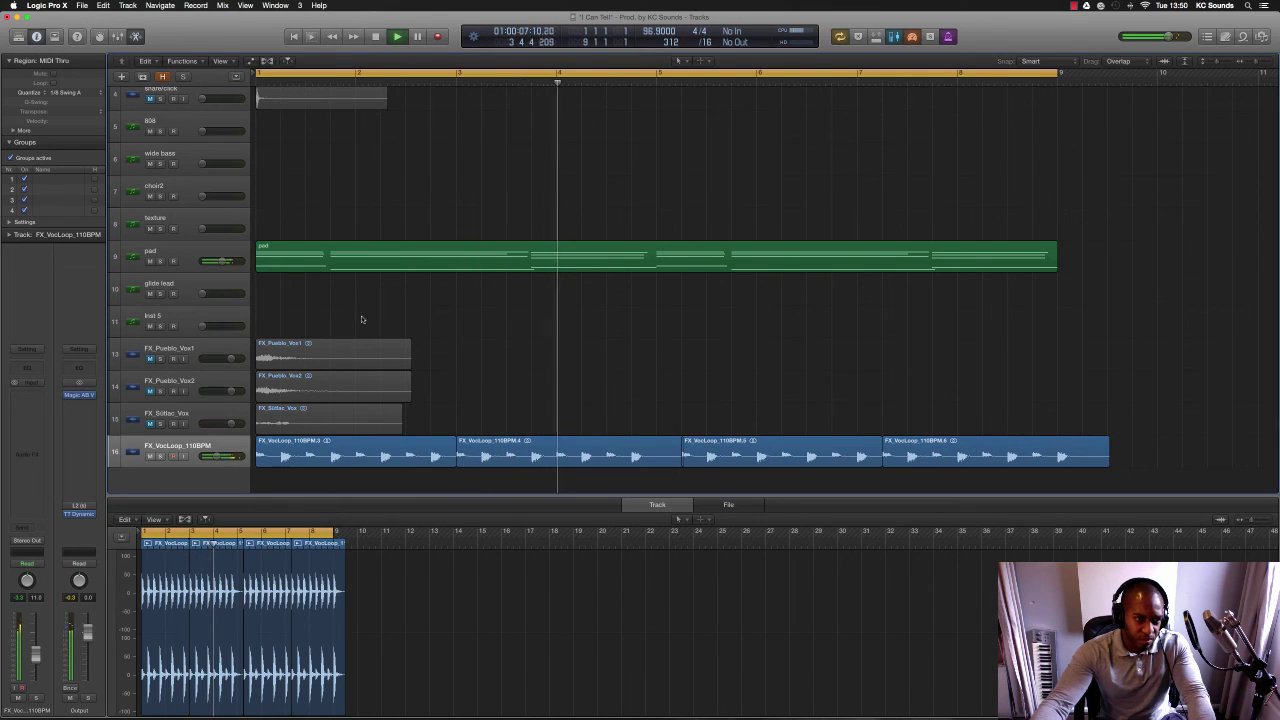
# - Move the snare/click region to beat 3 of bar 1, unmute its track and play from the start
pyautogui.scroll(-3, 357, 305)
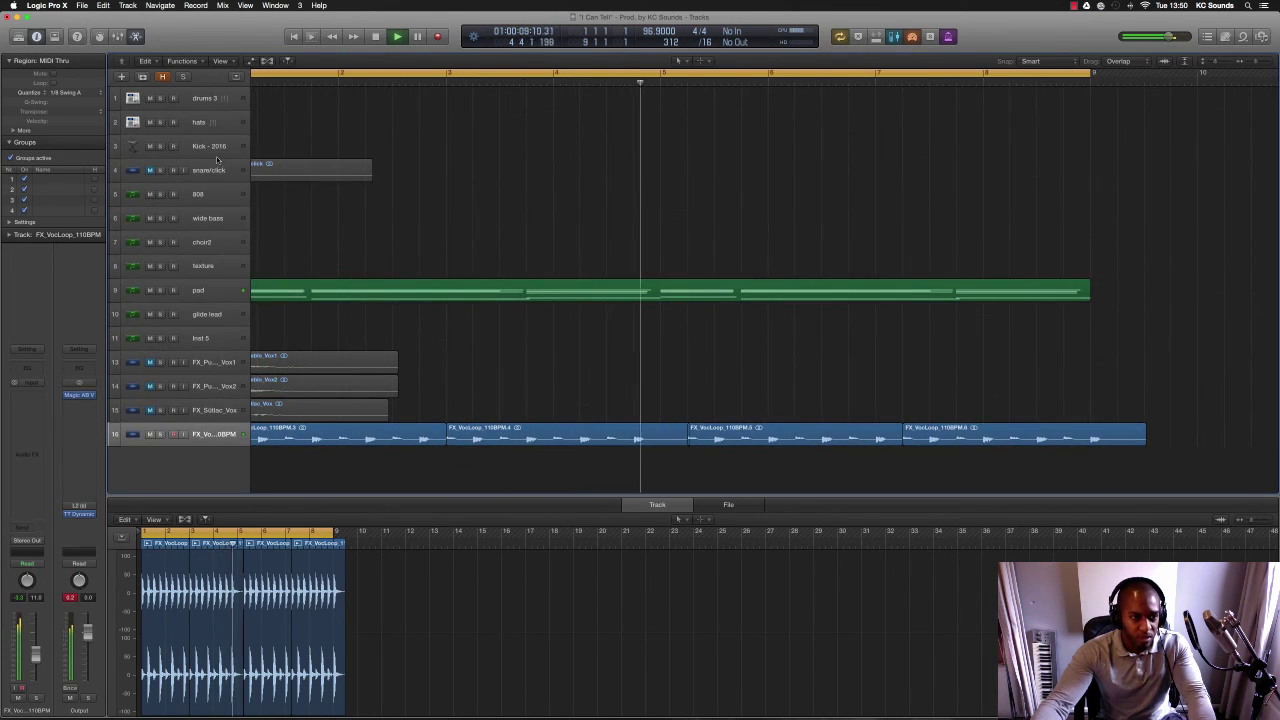
pyautogui.click(212, 99)
pyautogui.click(205, 124)
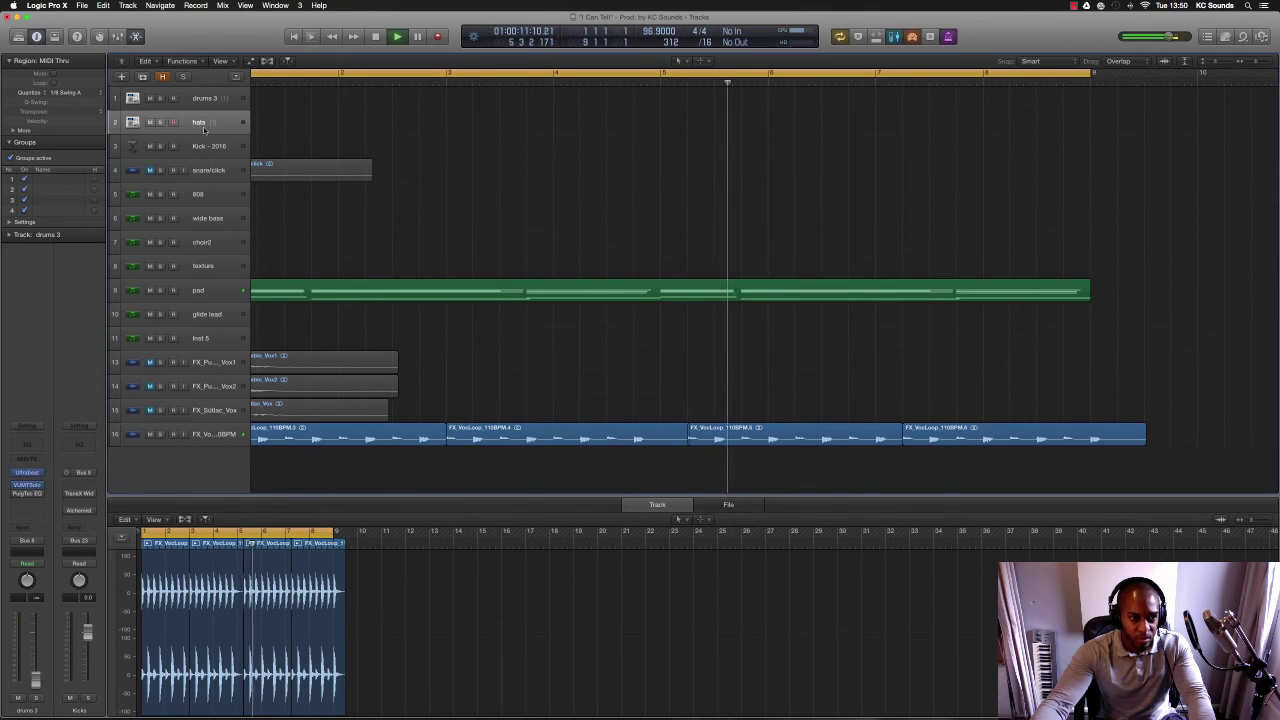
pyautogui.scroll(-5, 477, 250)
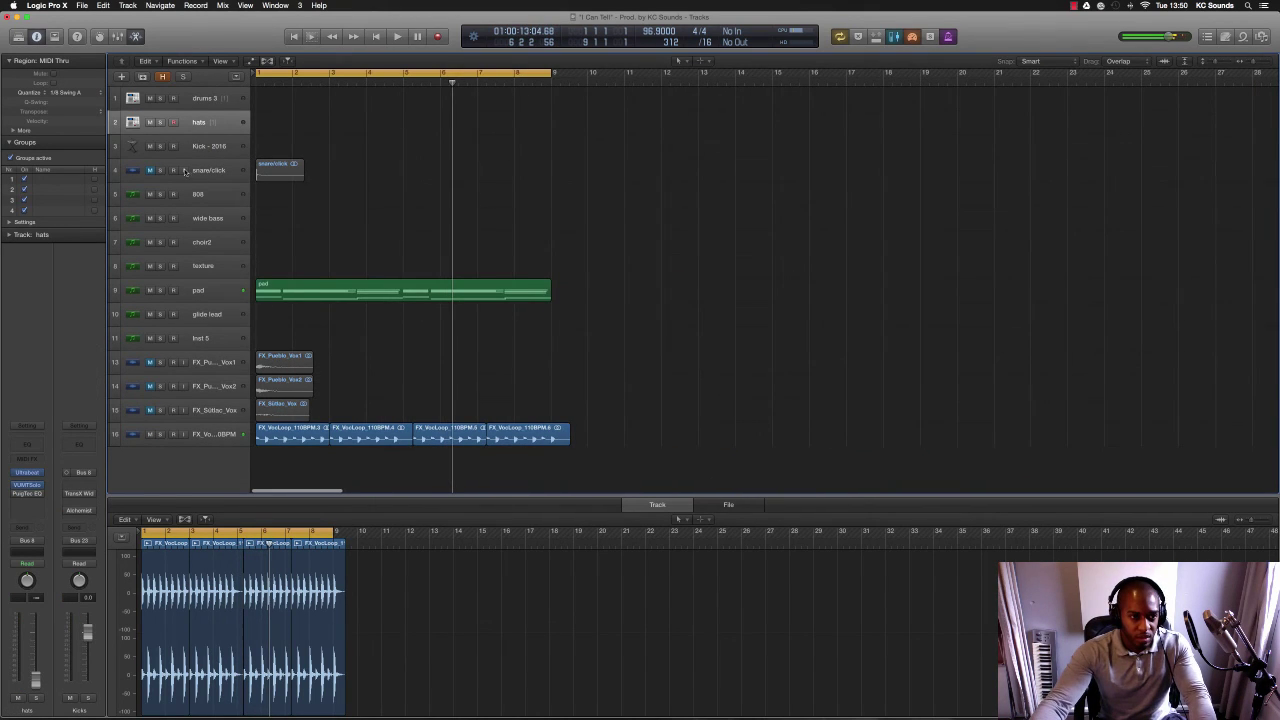
pyautogui.moveTo(265, 169); pyautogui.dragTo(292, 171)
pyautogui.scroll(5, 406, 223)
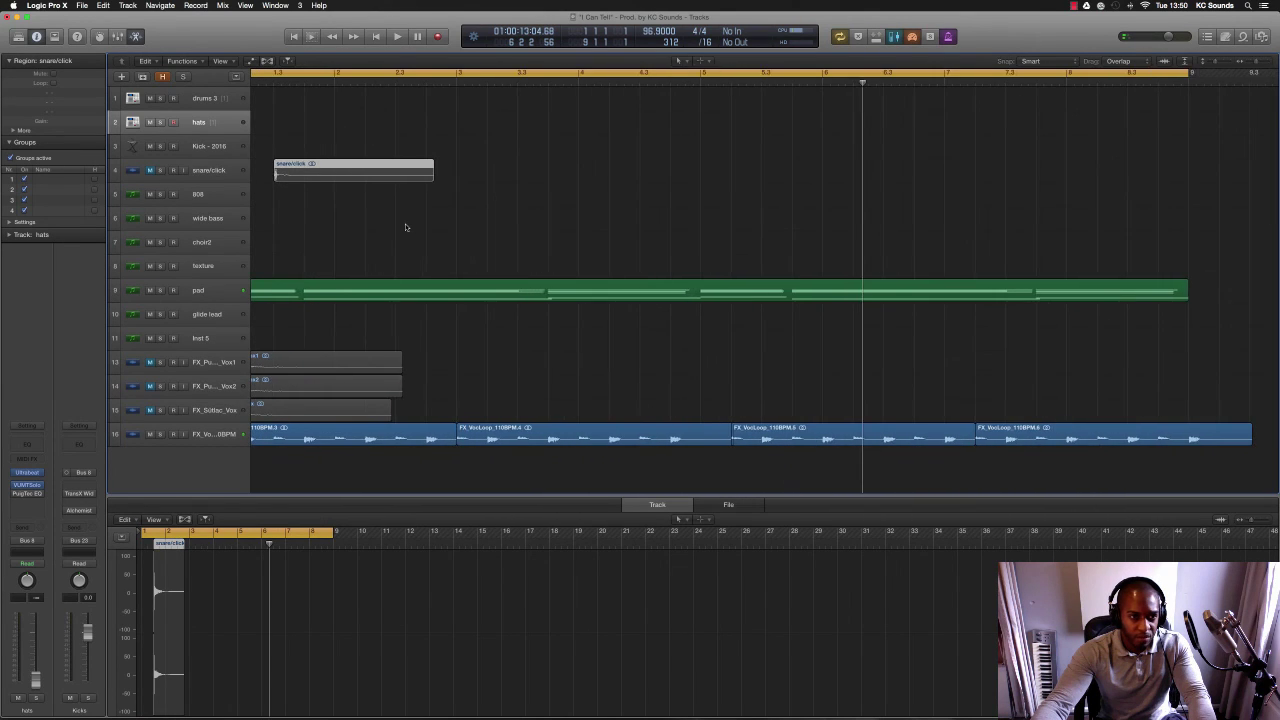
pyautogui.hscroll(-2, 407, 227)
pyautogui.click(150, 171)
pyautogui.press('space')
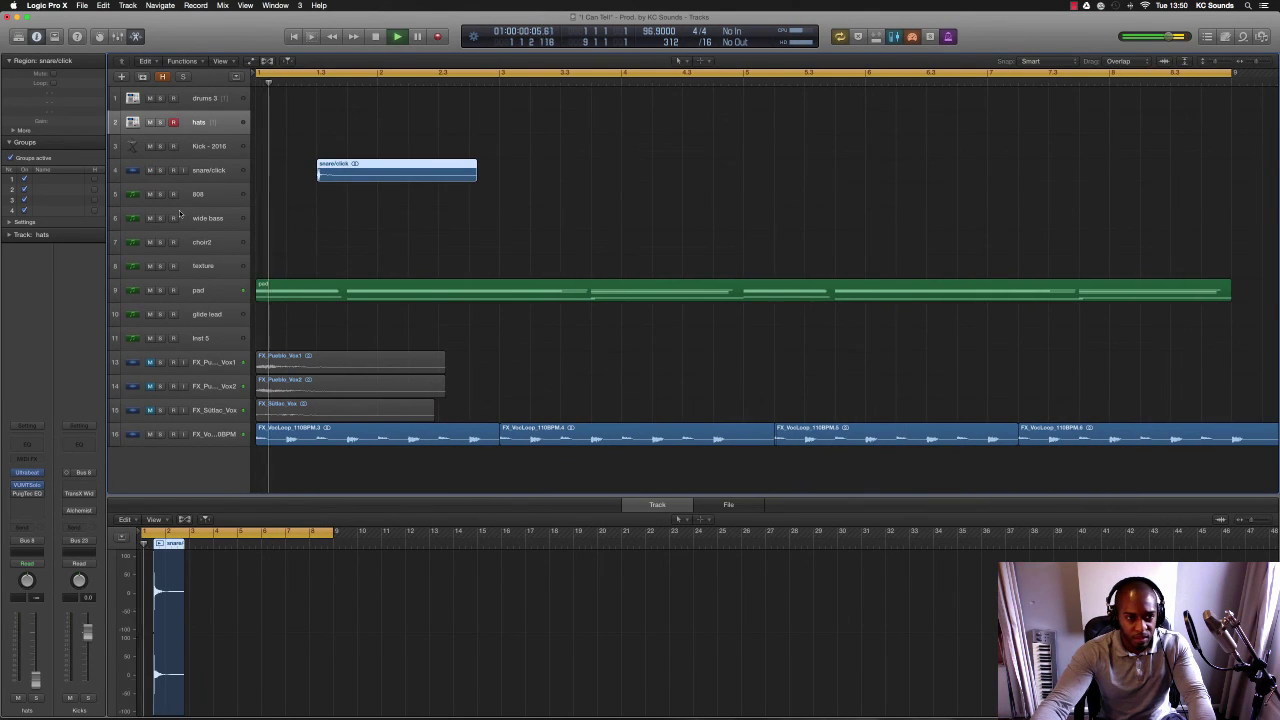
# - Stop playback, select the snare/click track and route its output to the Drums bus
pyautogui.press('space')
pyautogui.press('Down')
pyautogui.press('Down')
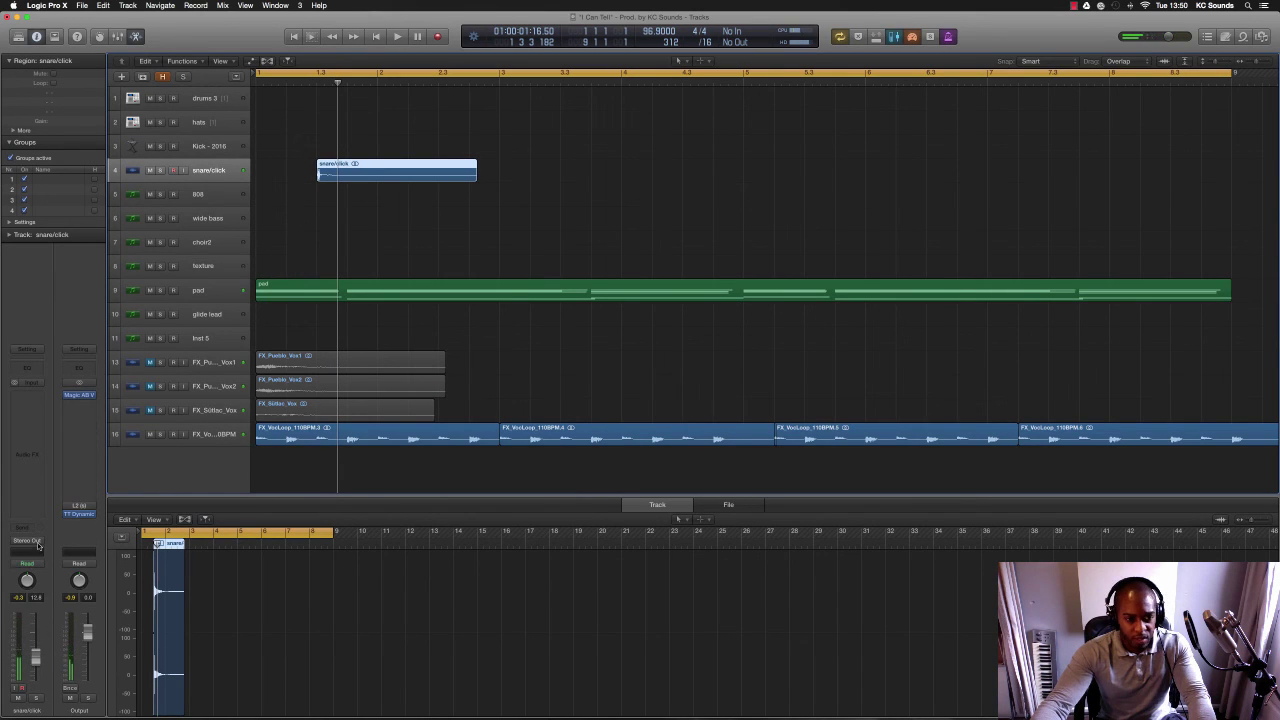
pyautogui.click(44, 541)
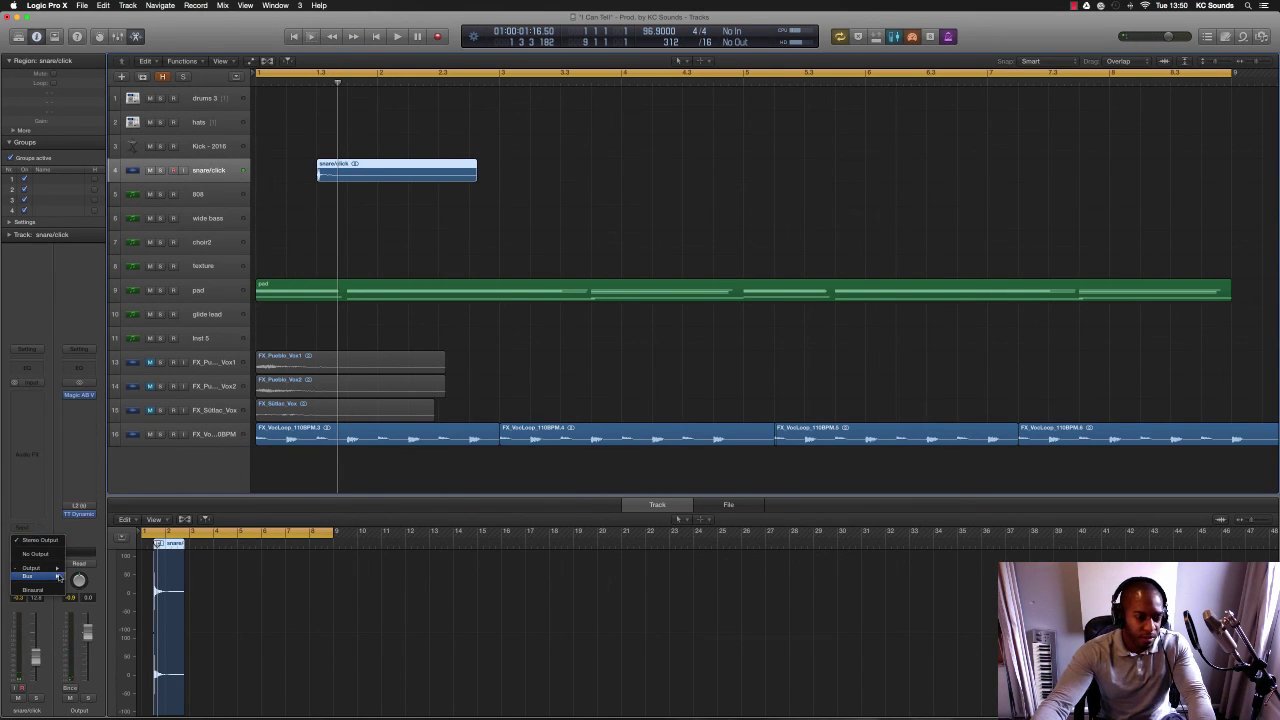
pyautogui.moveTo(59, 577)
pyautogui.click(117, 557)
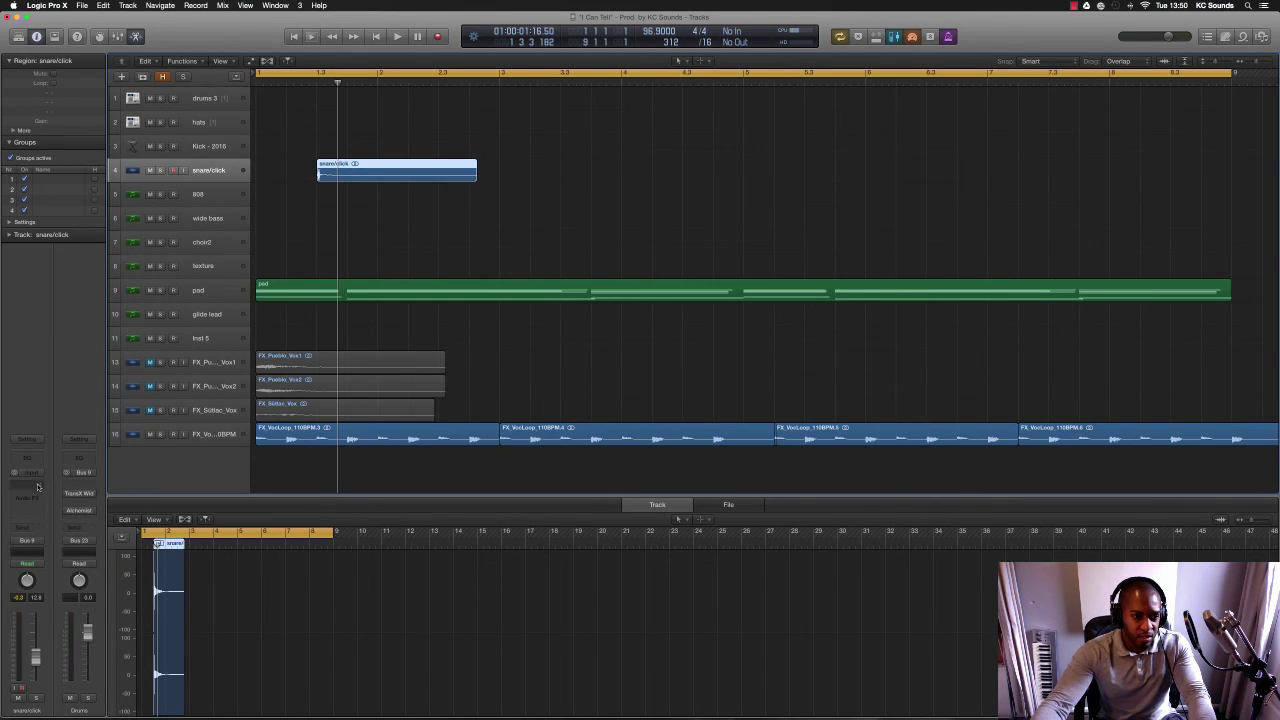
# - Insert the VUMTSolo metering plug-in on the snare/click track and play the snare to check its level
pyautogui.click(38, 487)
pyautogui.moveTo(67, 596)
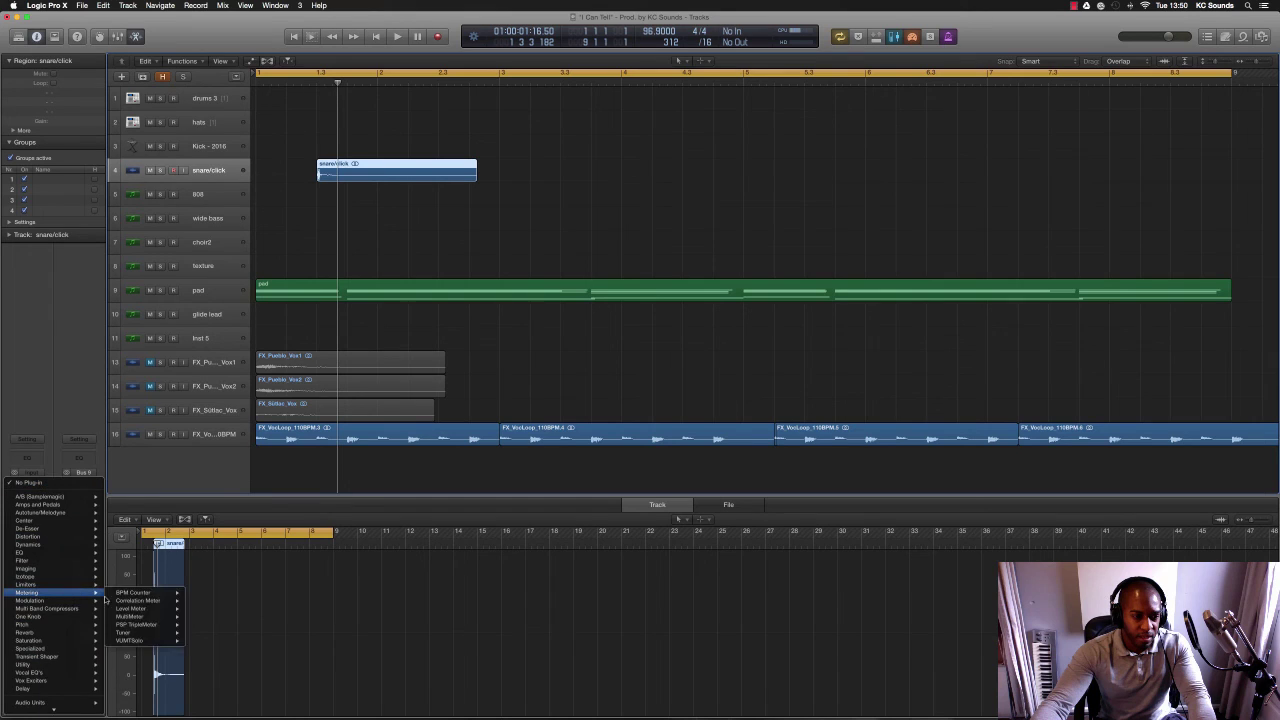
pyautogui.click(205, 641)
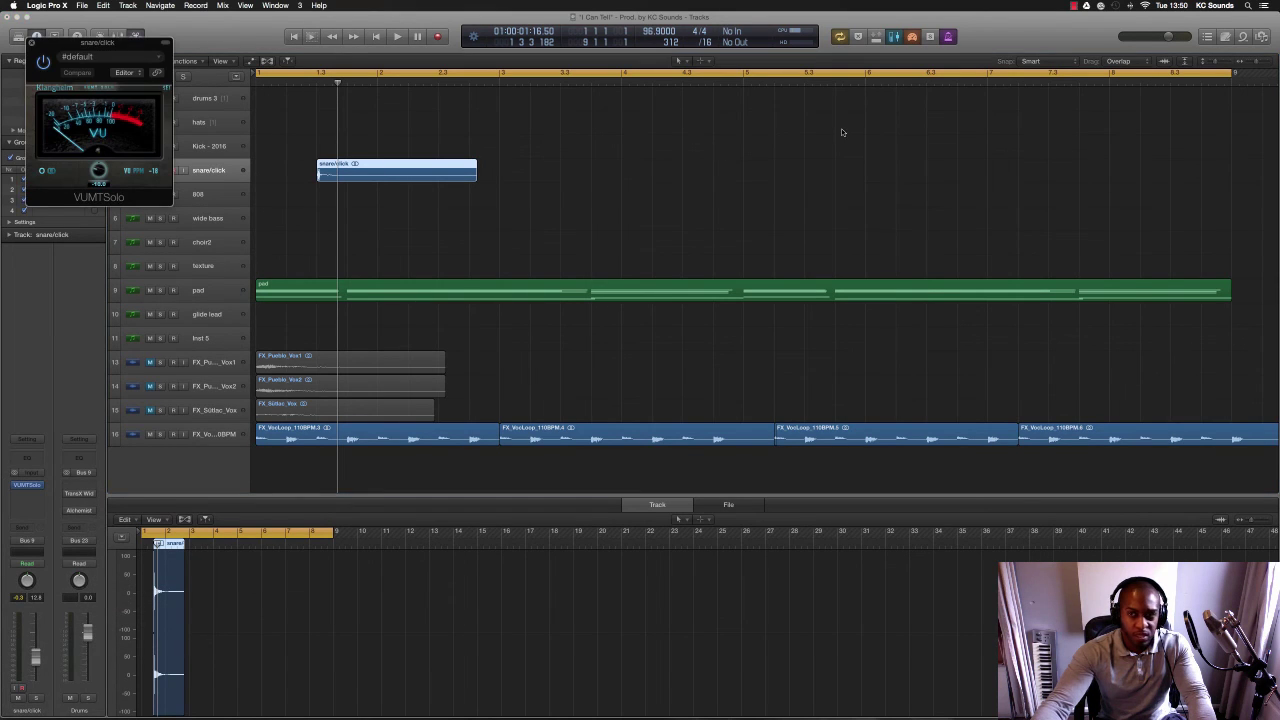
pyautogui.press('space')
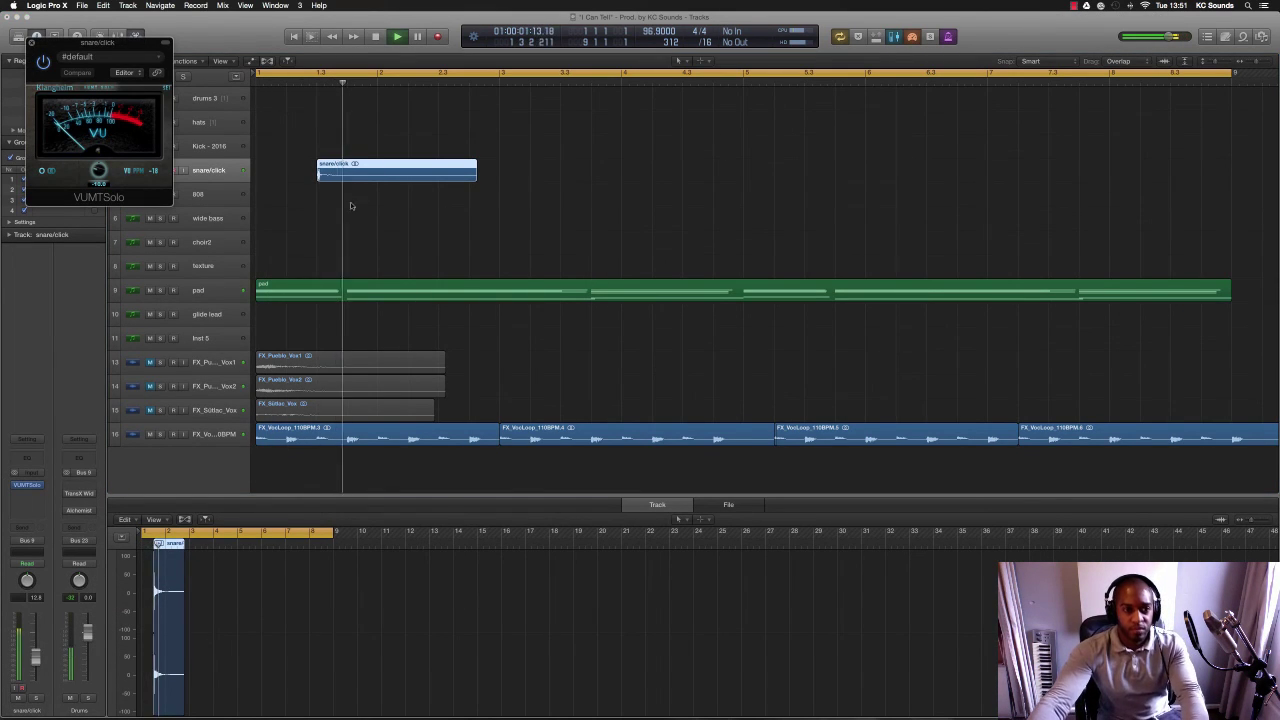
pyautogui.press('space')
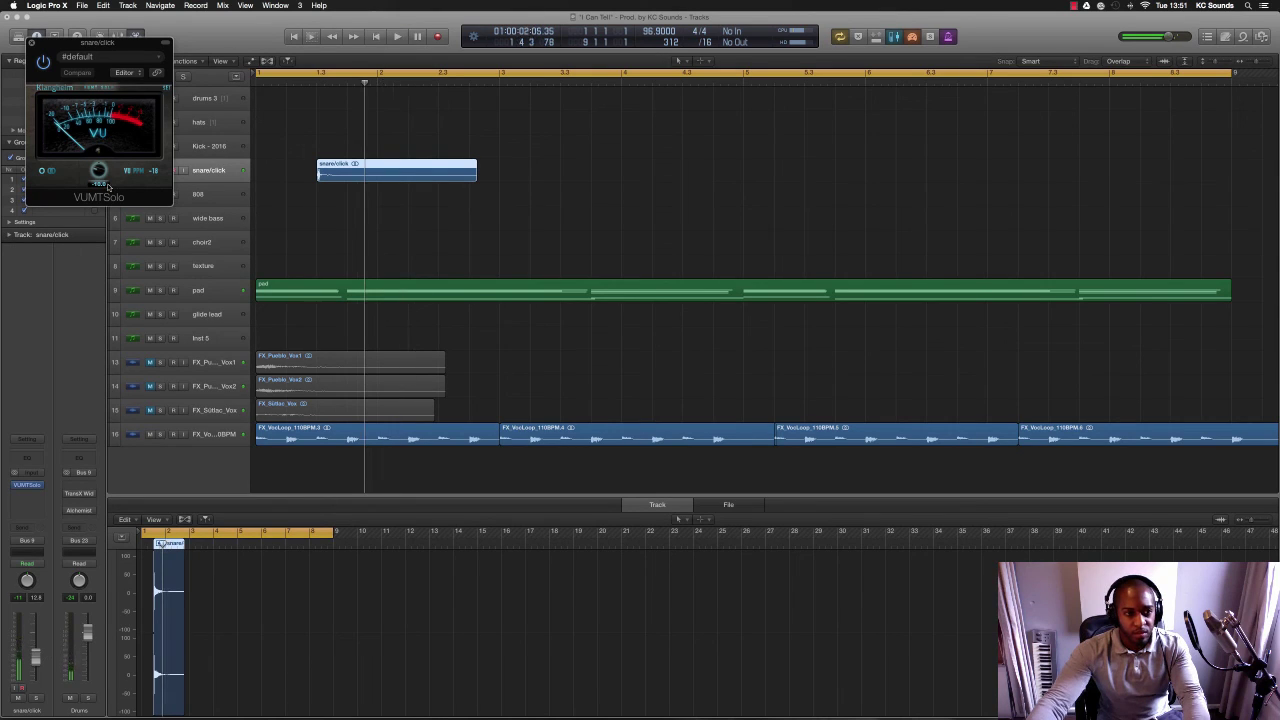
# - Set the snare/click fader to -2.9 and copy its region to beat 3 of bar 3
pyautogui.moveTo(31, 635); pyautogui.dragTo(33, 620)
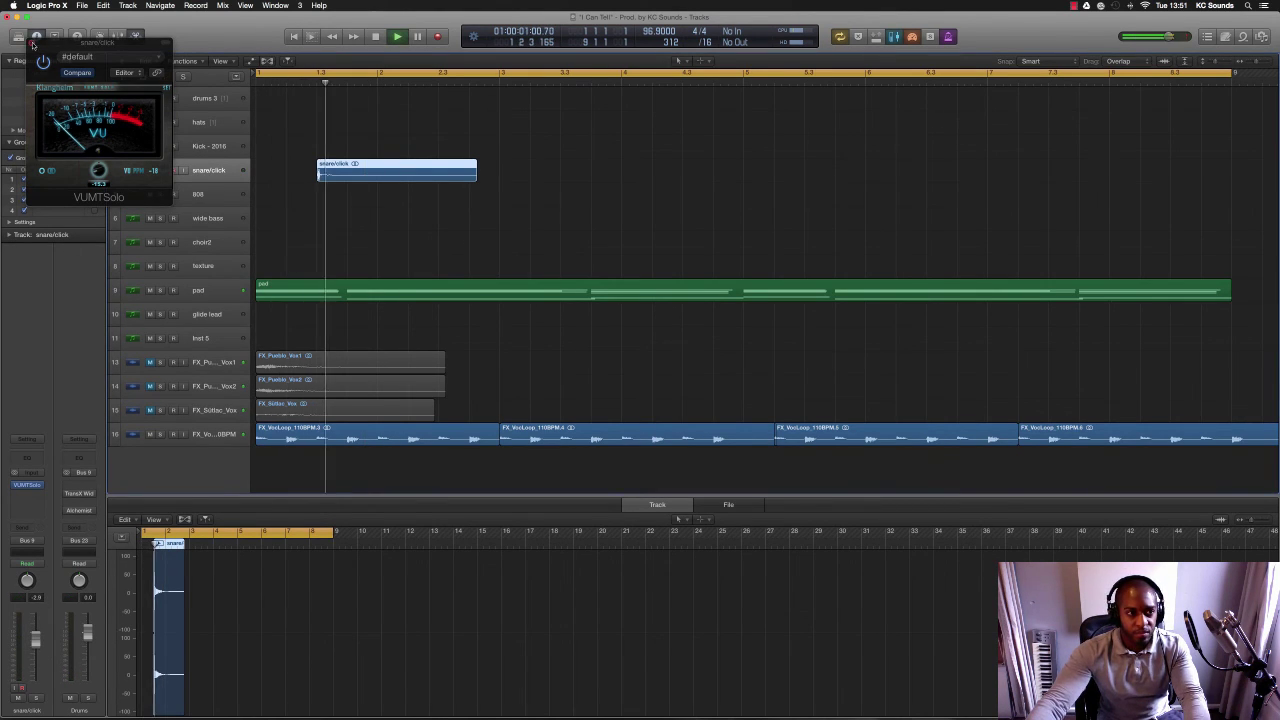
pyautogui.press('v')
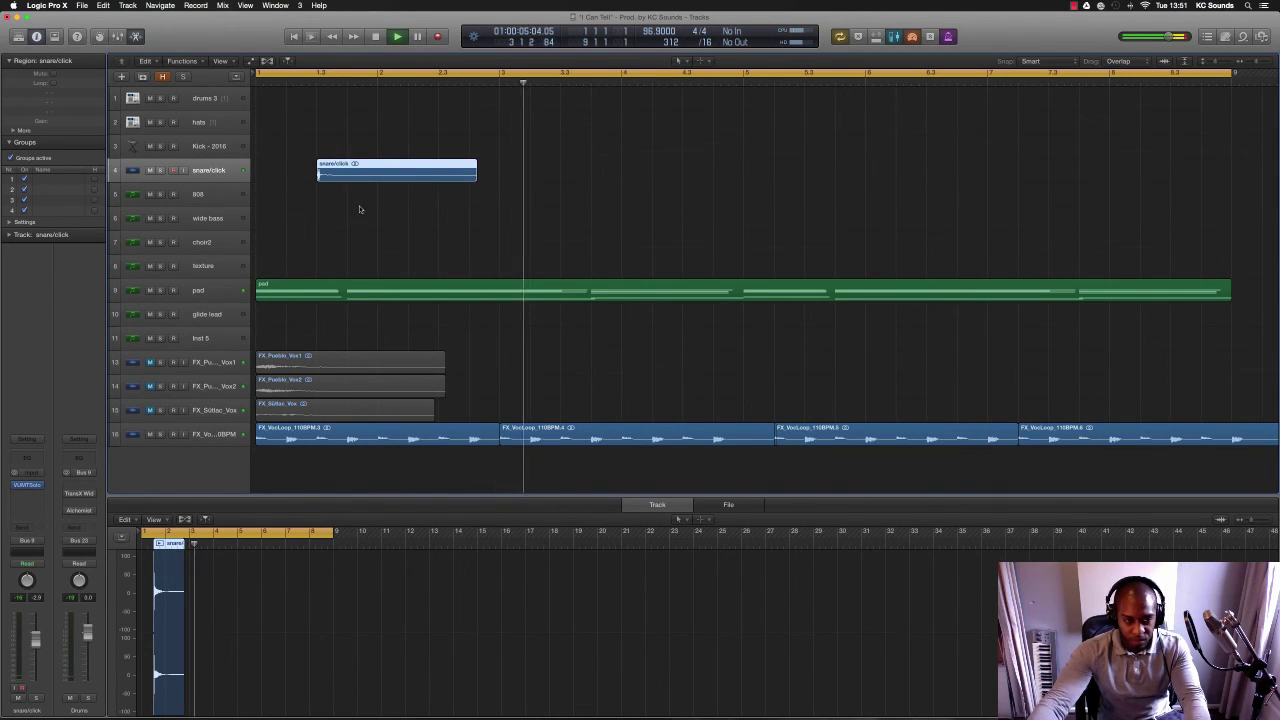
pyautogui.press('space')
pyautogui.moveTo(381, 170); pyautogui.dragTo(620, 177)
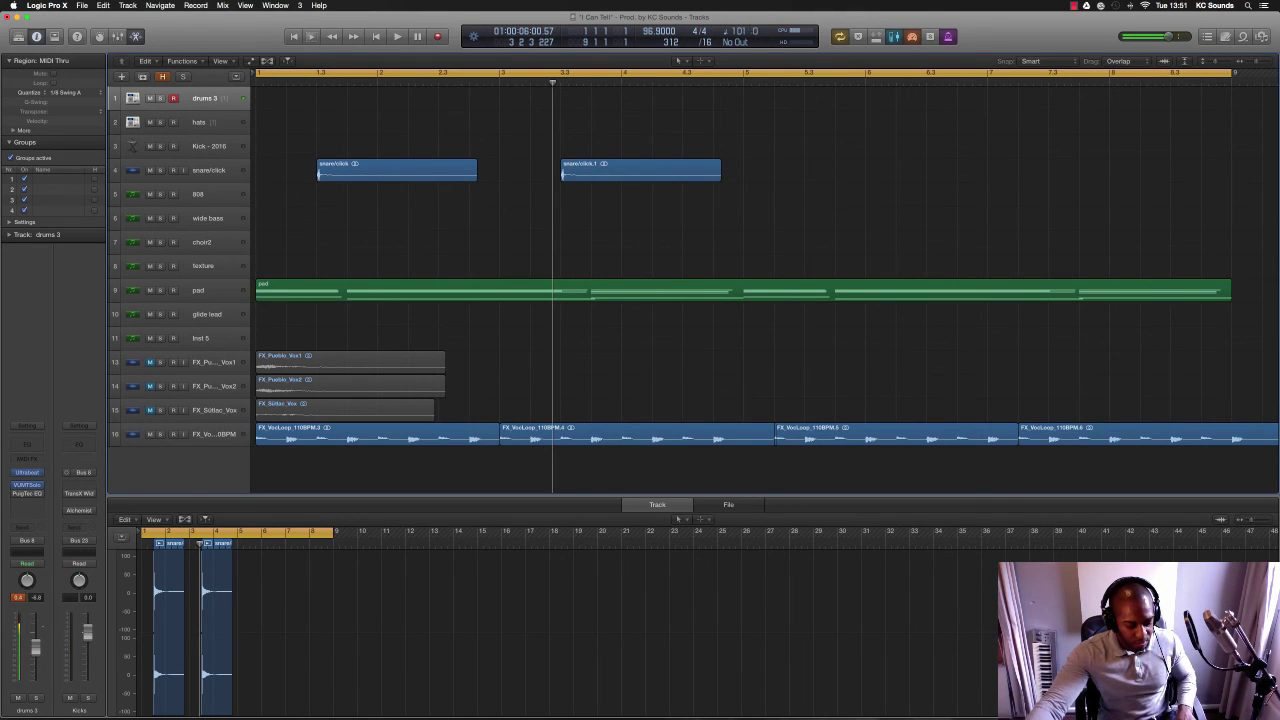
# - Check drums 3 on its VUMTSolo meter, set its fader to -4.1, and record an eight-bar drum part from the start
pyautogui.click(27, 486)
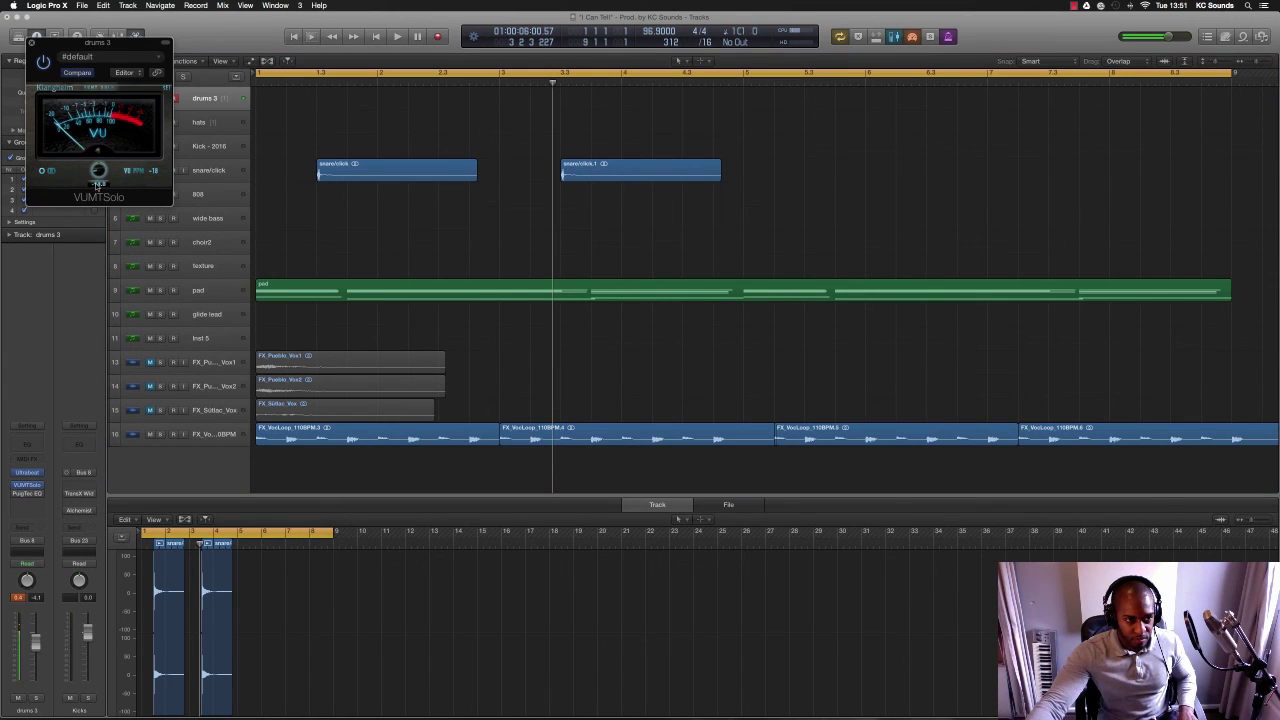
pyautogui.press('Return')
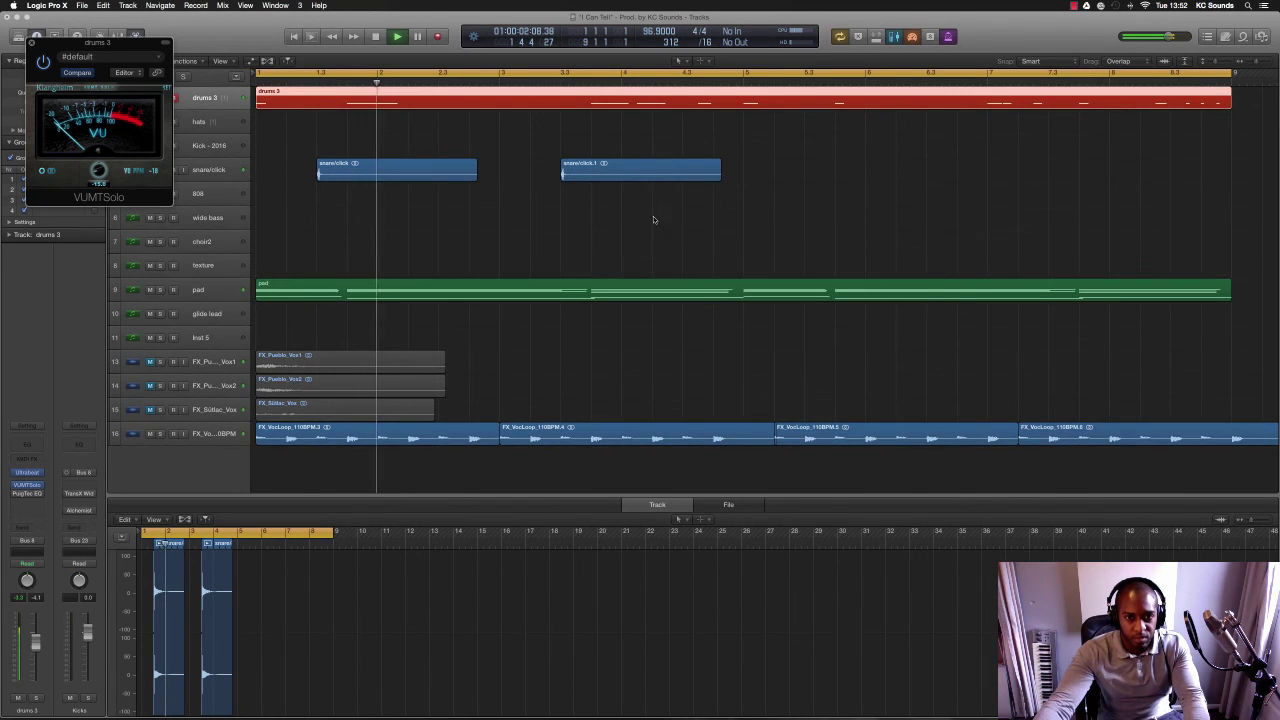
# - Check the pad track's level on its VUMTSolo meter and set the pad fader to -3.4
pyautogui.click(208, 296)
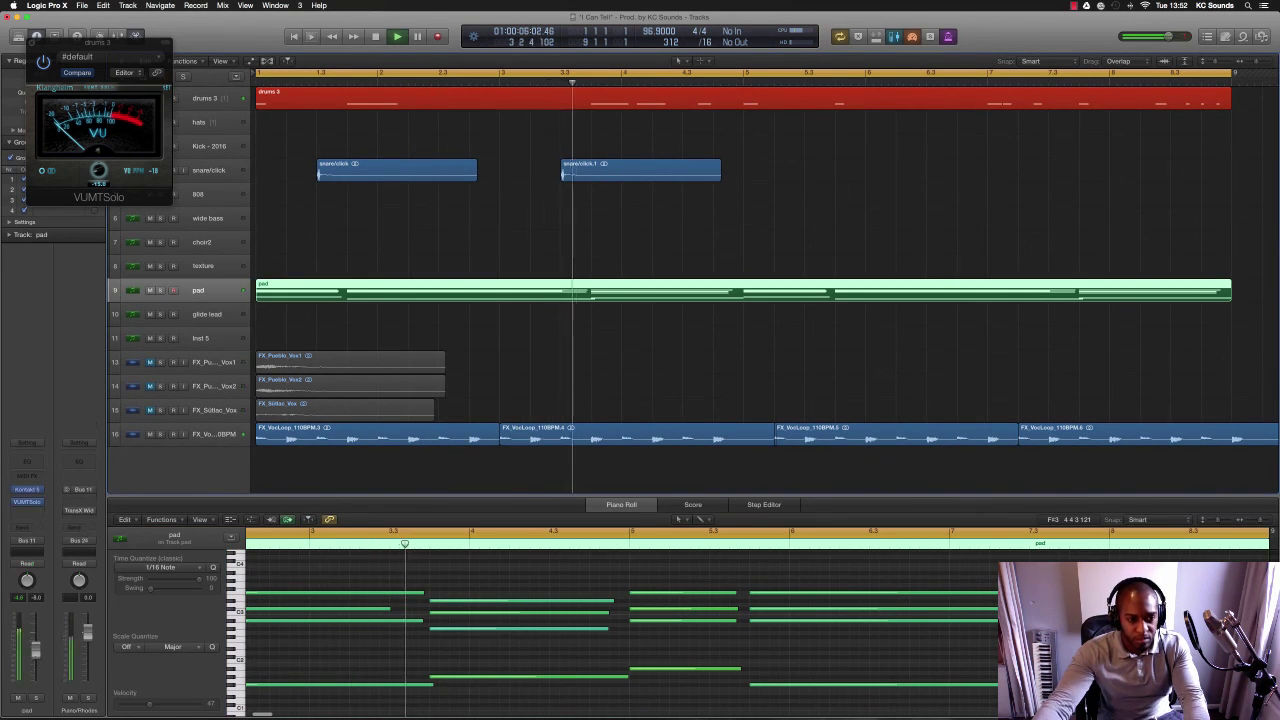
pyautogui.click(27, 502)
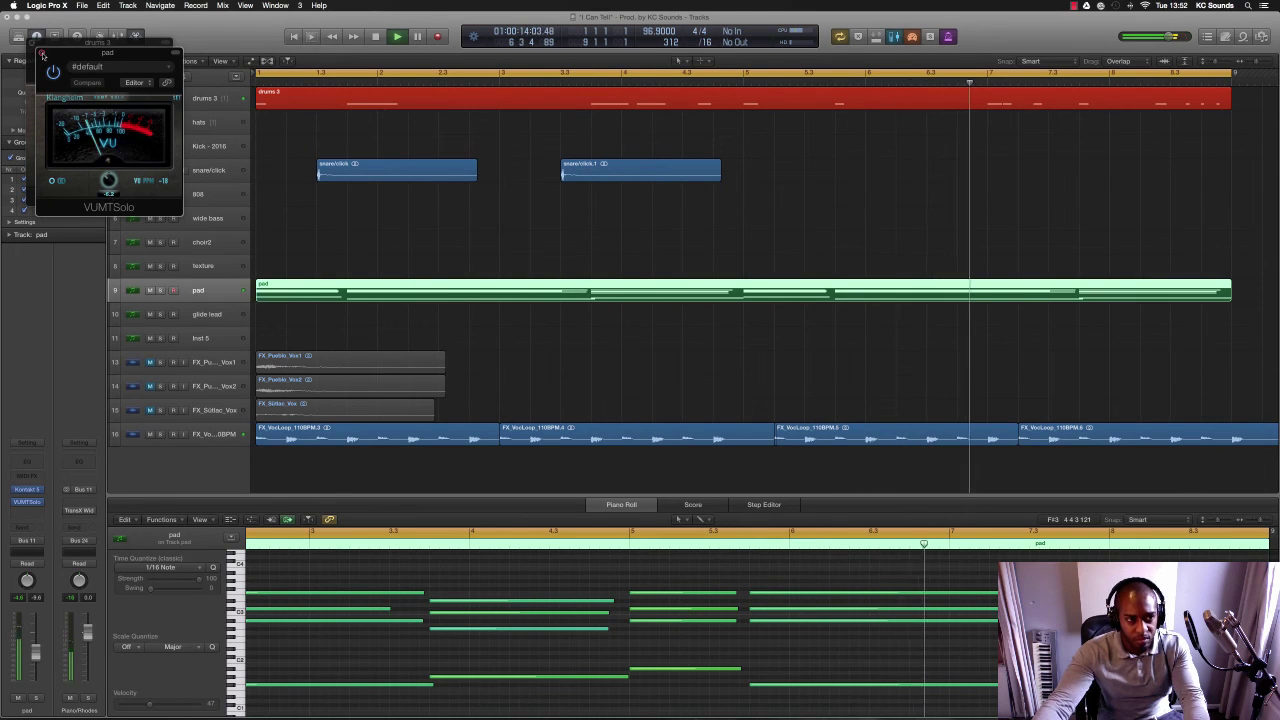
pyautogui.click(40, 51)
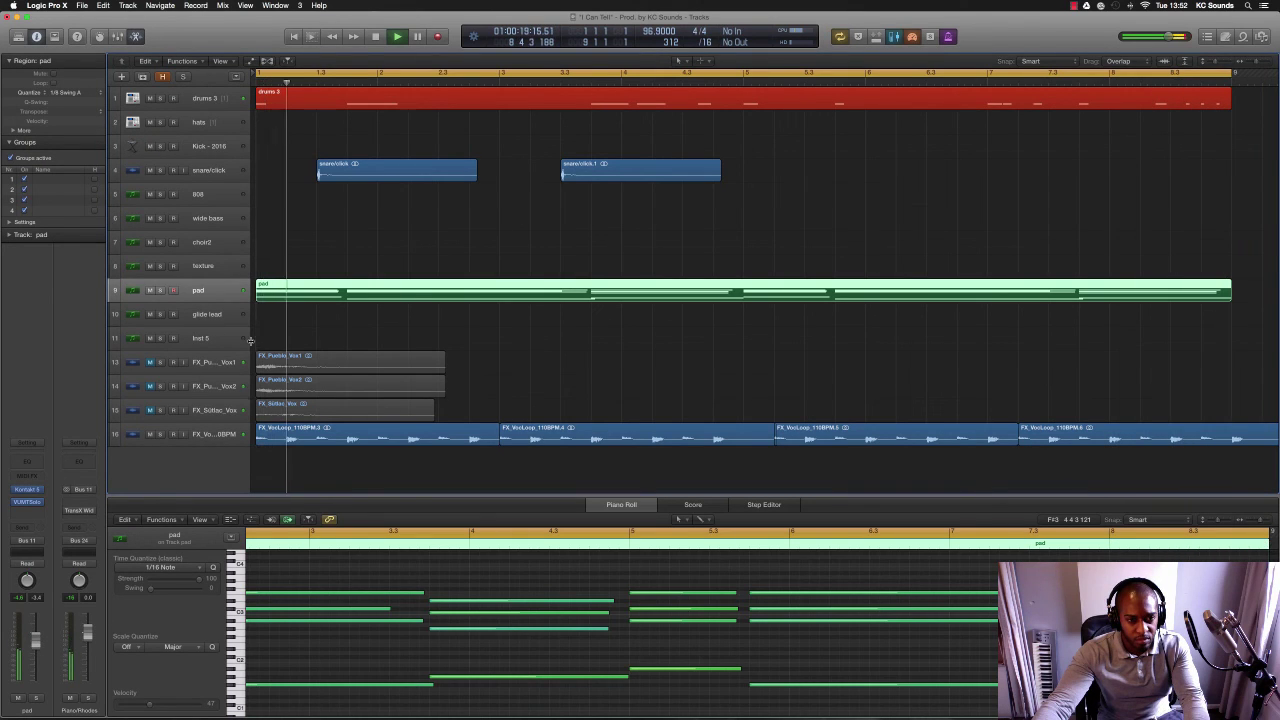
# - Copy both snare/click regions together to position 5 3 1 1 on the same track
pyautogui.moveTo(634, 210); pyautogui.dragTo(314, 166)
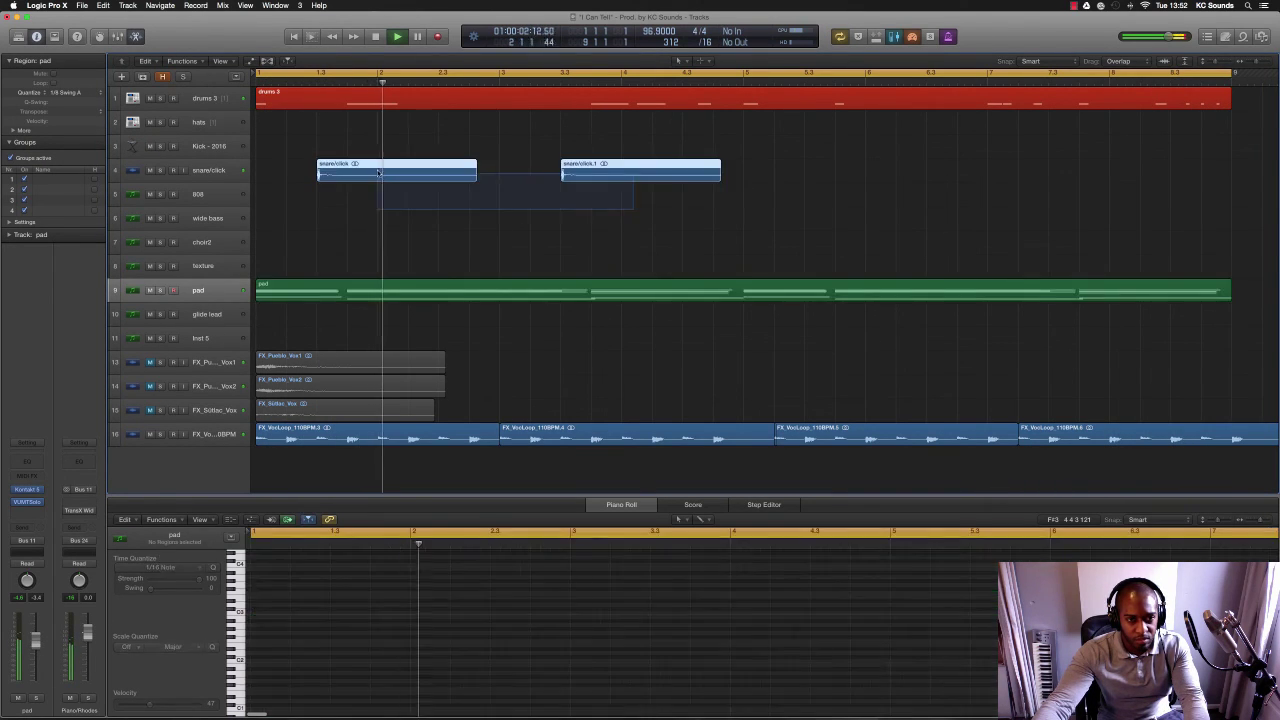
pyautogui.moveTo(855, 177)
pyautogui.mouseDown()
pyautogui.moveTo(848, 168)
pyautogui.moveTo(876, 168)
pyautogui.moveTo(840, 168)
pyautogui.moveTo(855, 168)
pyautogui.mouseUp()
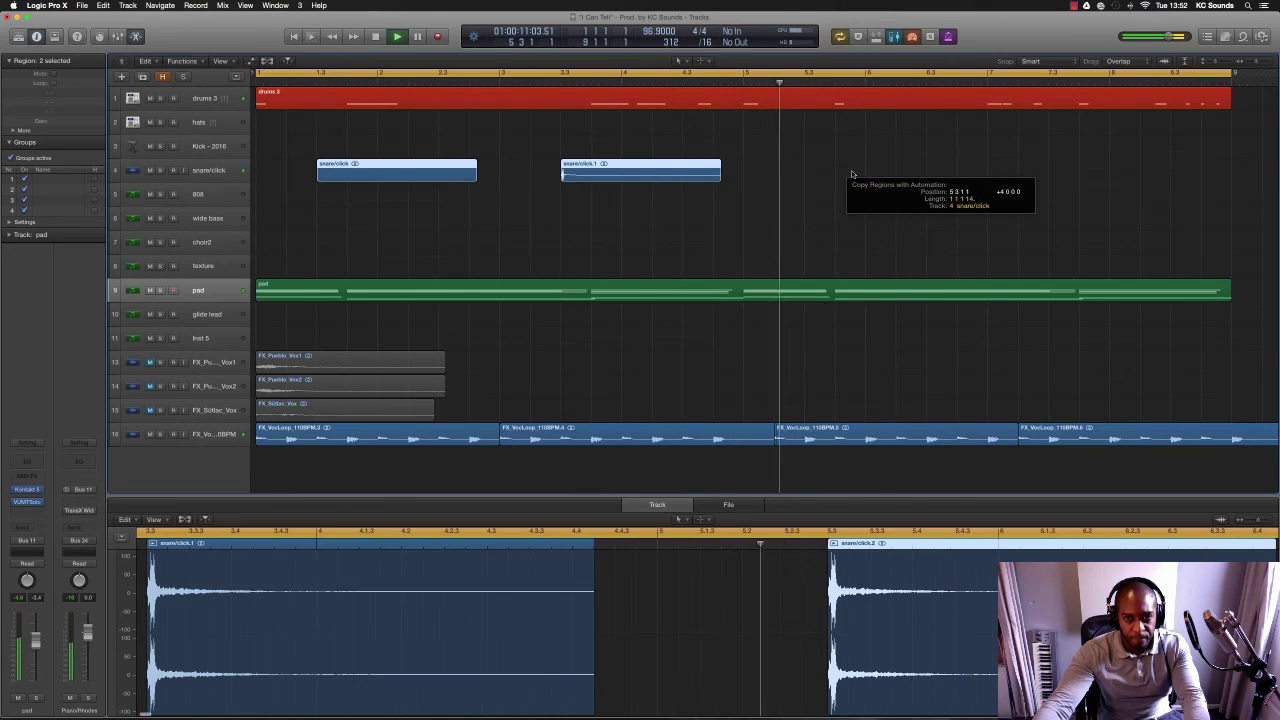
# - Insert the VUMTSolo metering plug-in on the FX_VocLoop_110BPM track during playback
pyautogui.click(205, 123)
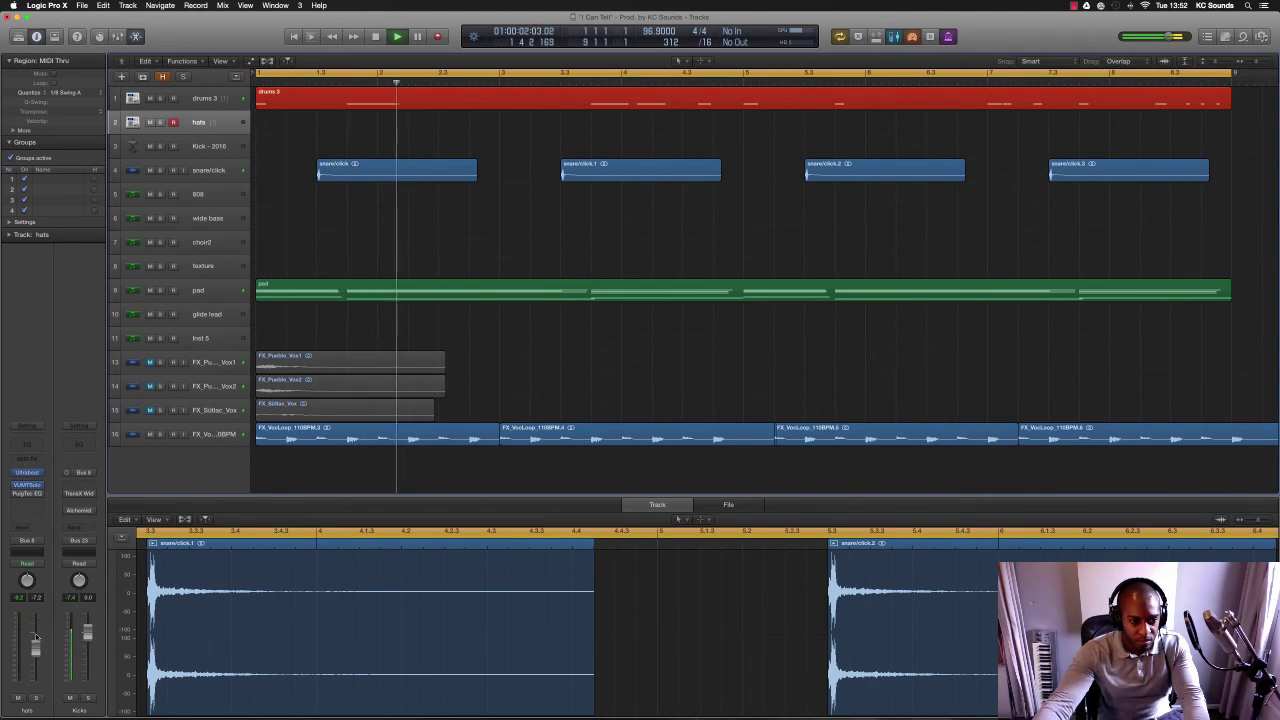
pyautogui.click(213, 436)
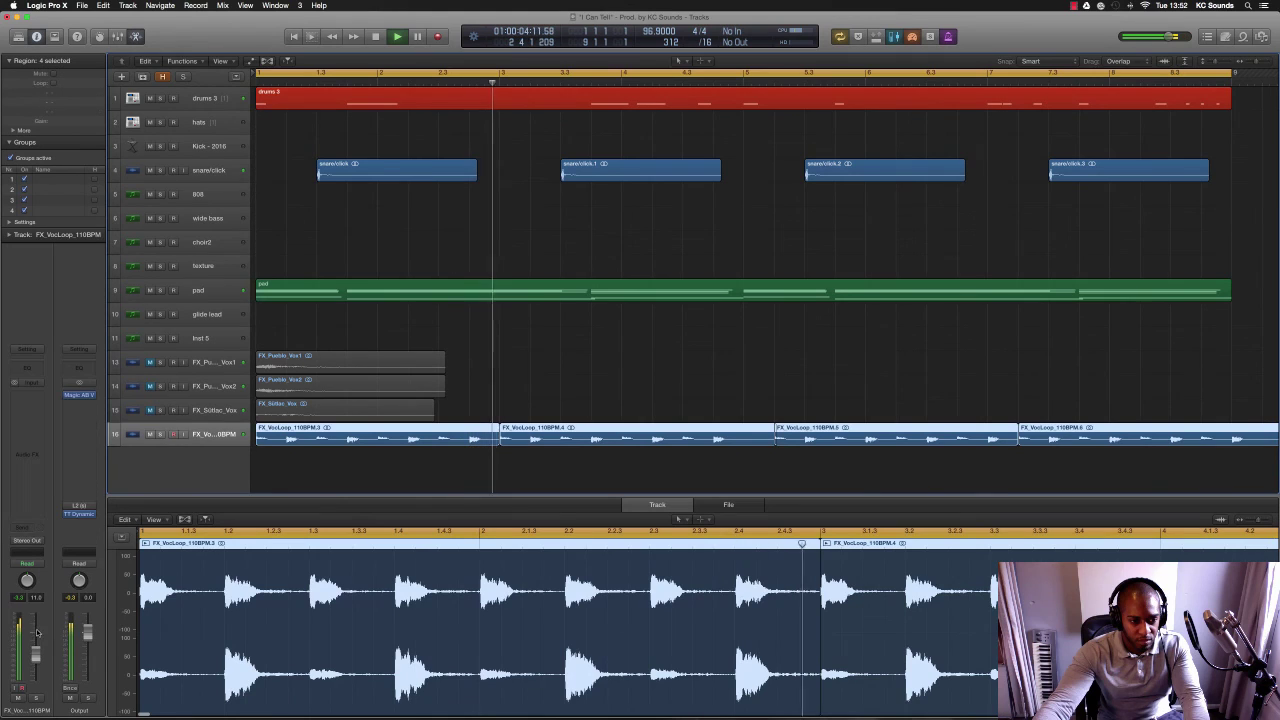
pyautogui.click(27, 392)
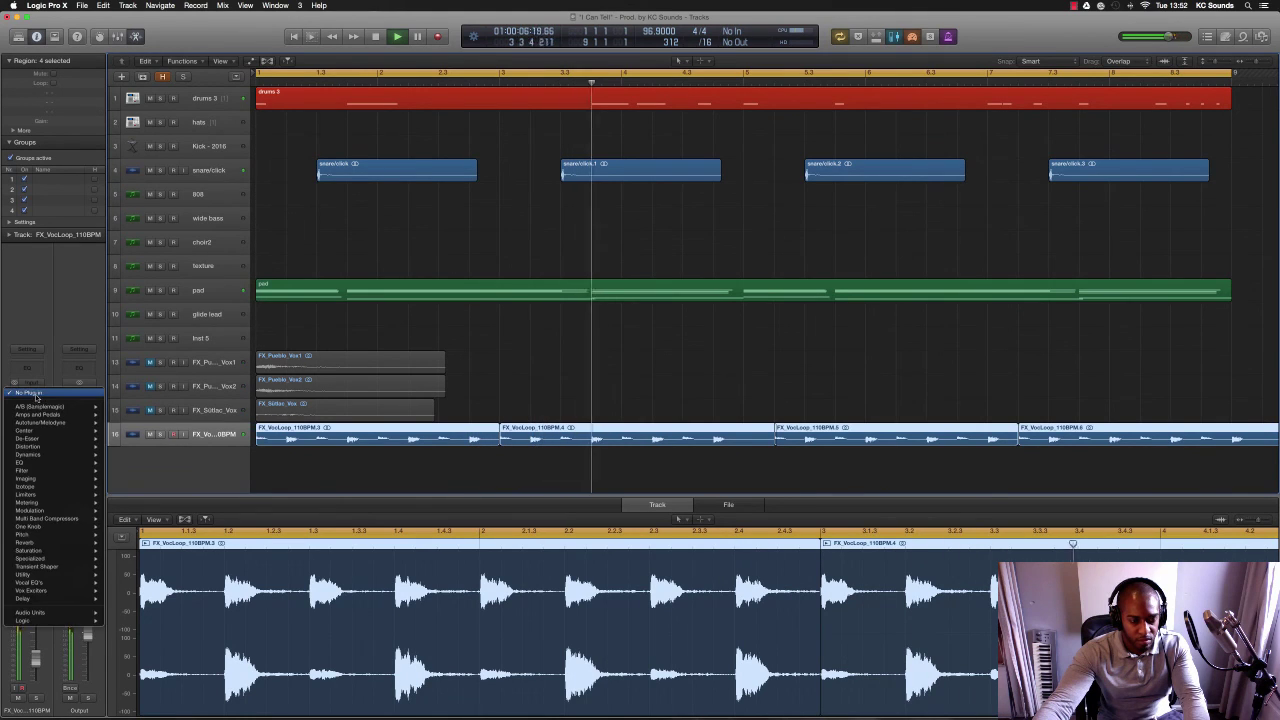
pyautogui.moveTo(70, 502)
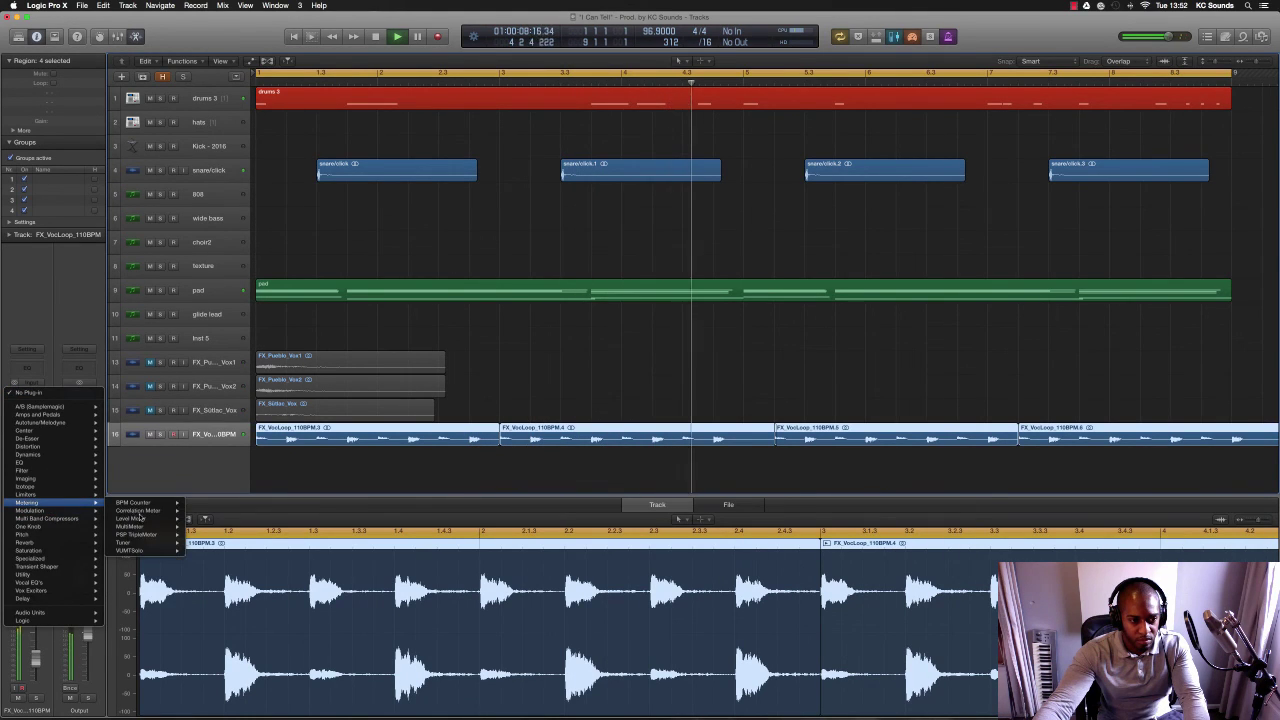
pyautogui.click(203, 551)
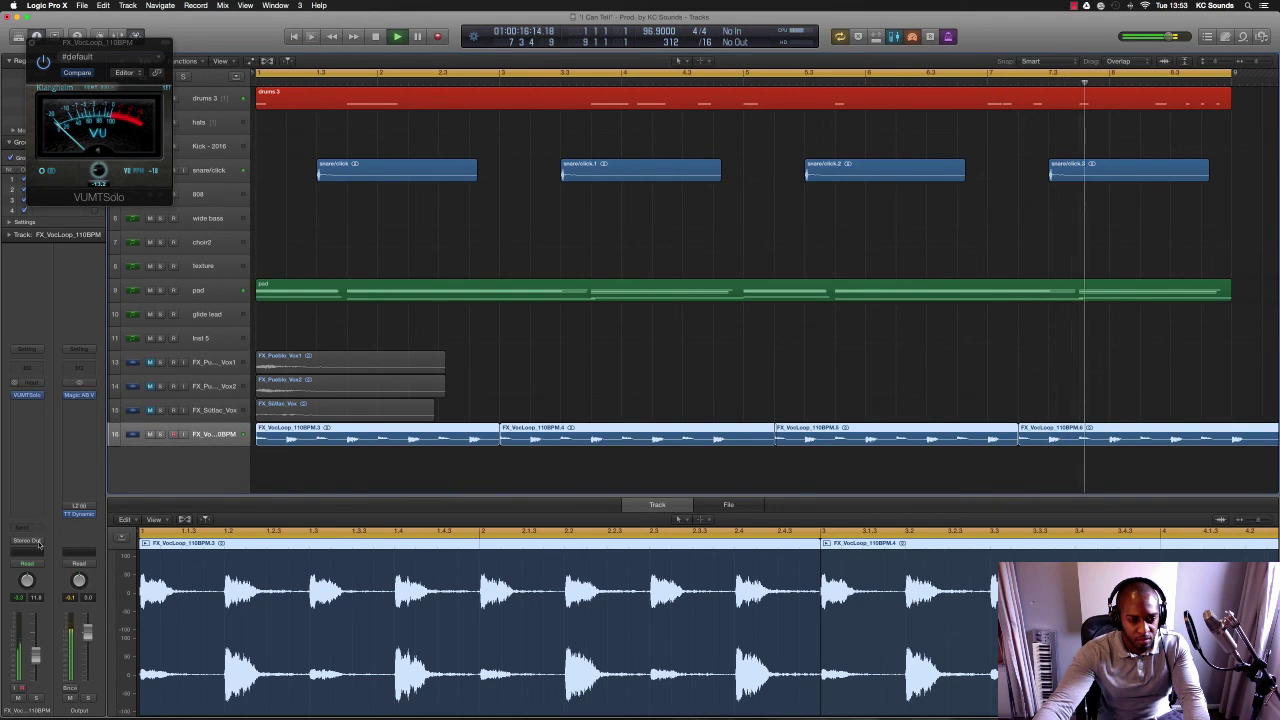
# - Route the vocal loop track's output to Bus 9 (Drums) and set its fader to -9.2
pyautogui.click(37, 541)
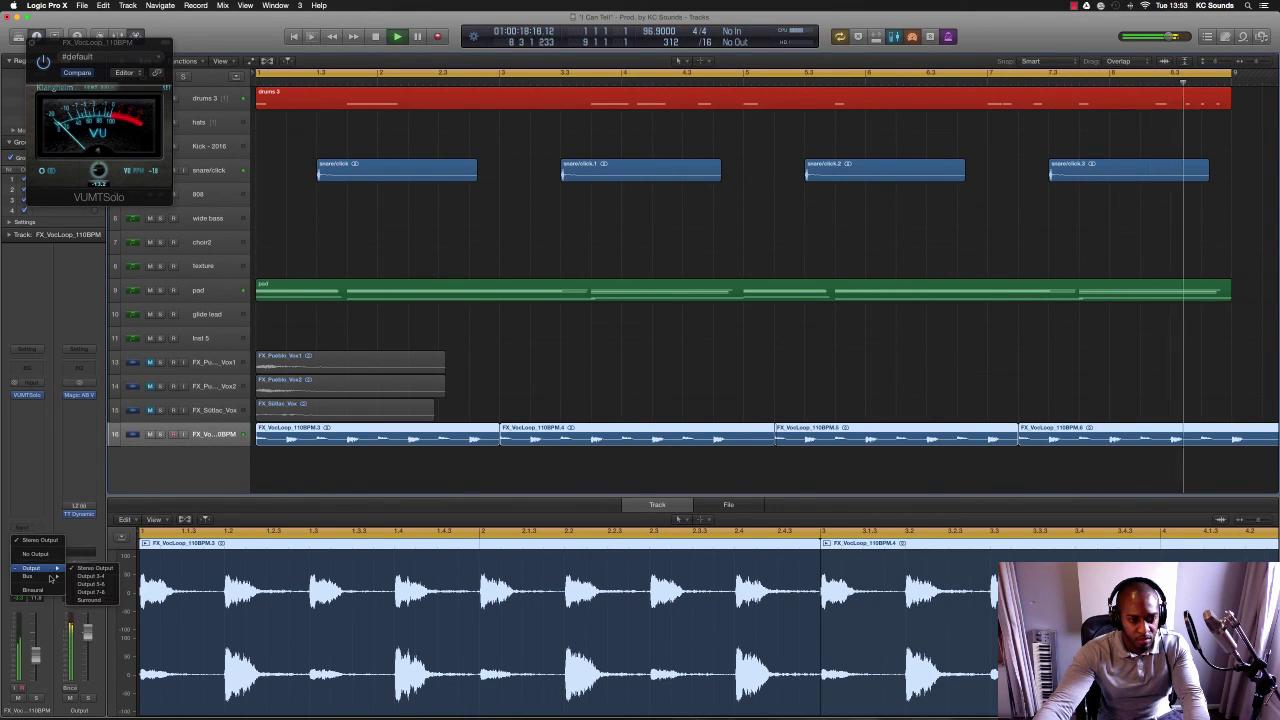
pyautogui.moveTo(50, 577)
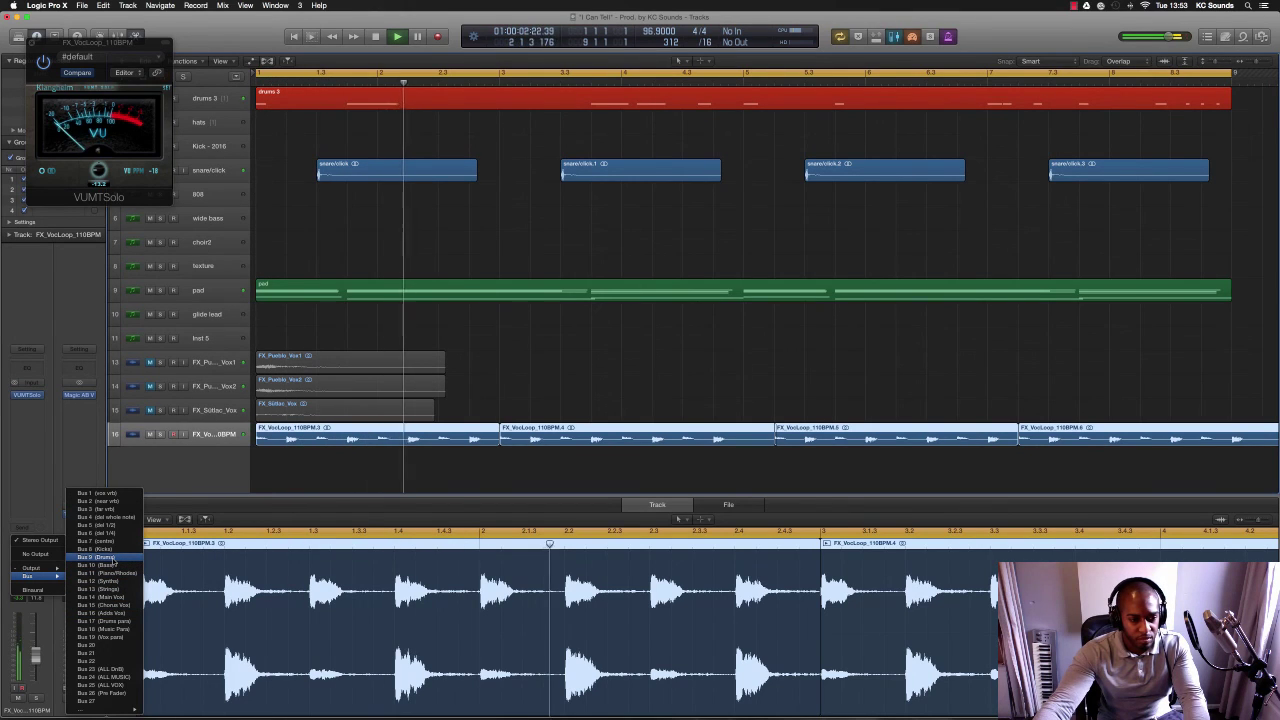
pyautogui.click(112, 557)
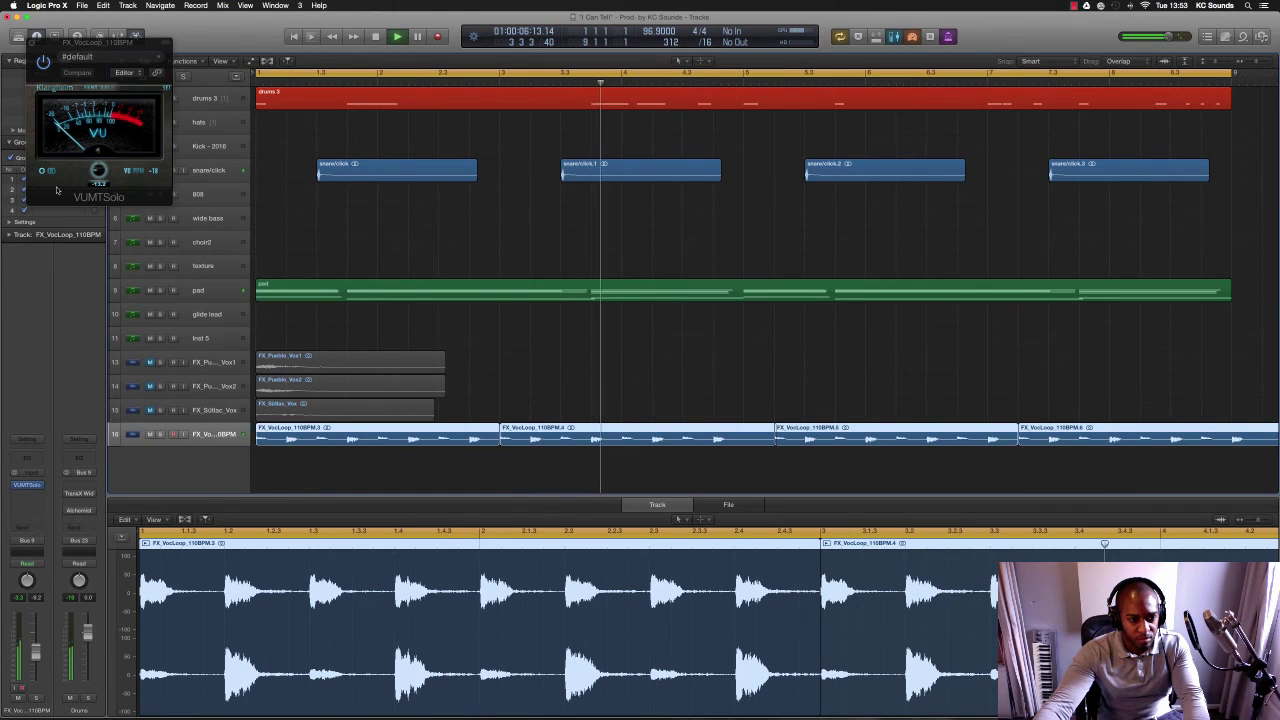
pyautogui.click(32, 43)
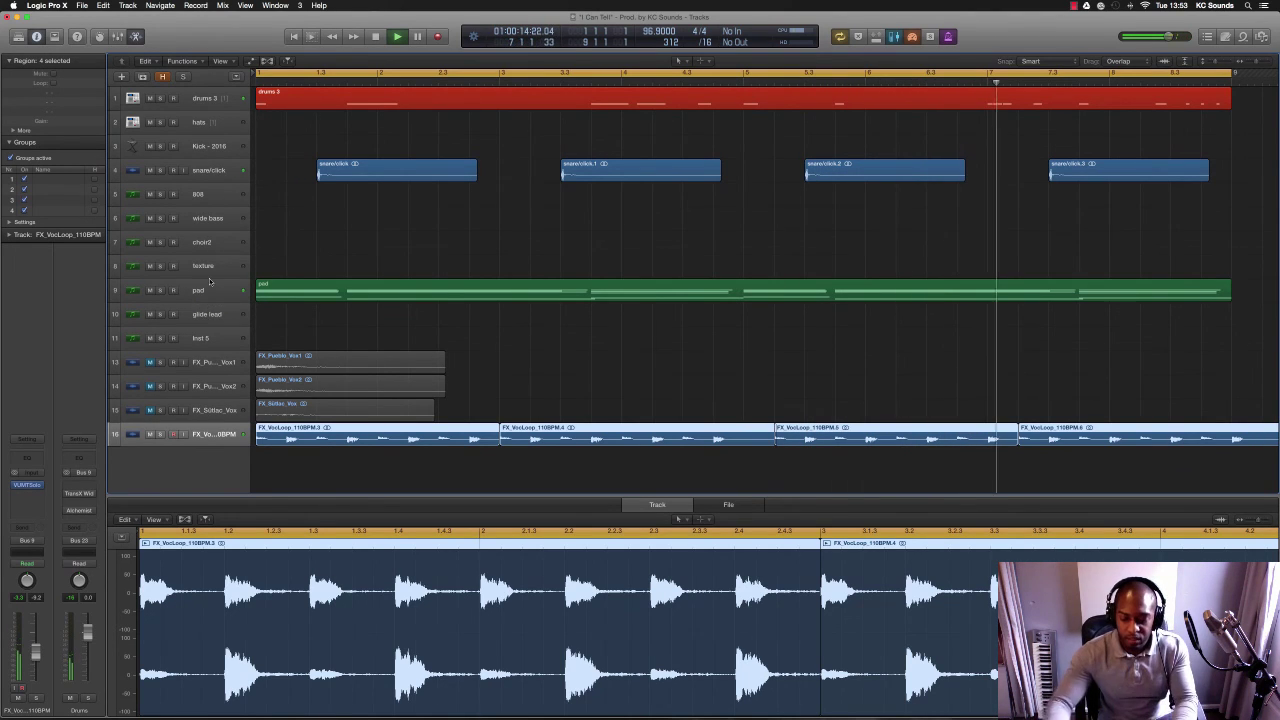
# - Replay the arrangement from the start, and record an eight-bar part on the hats track
pyautogui.press('space')
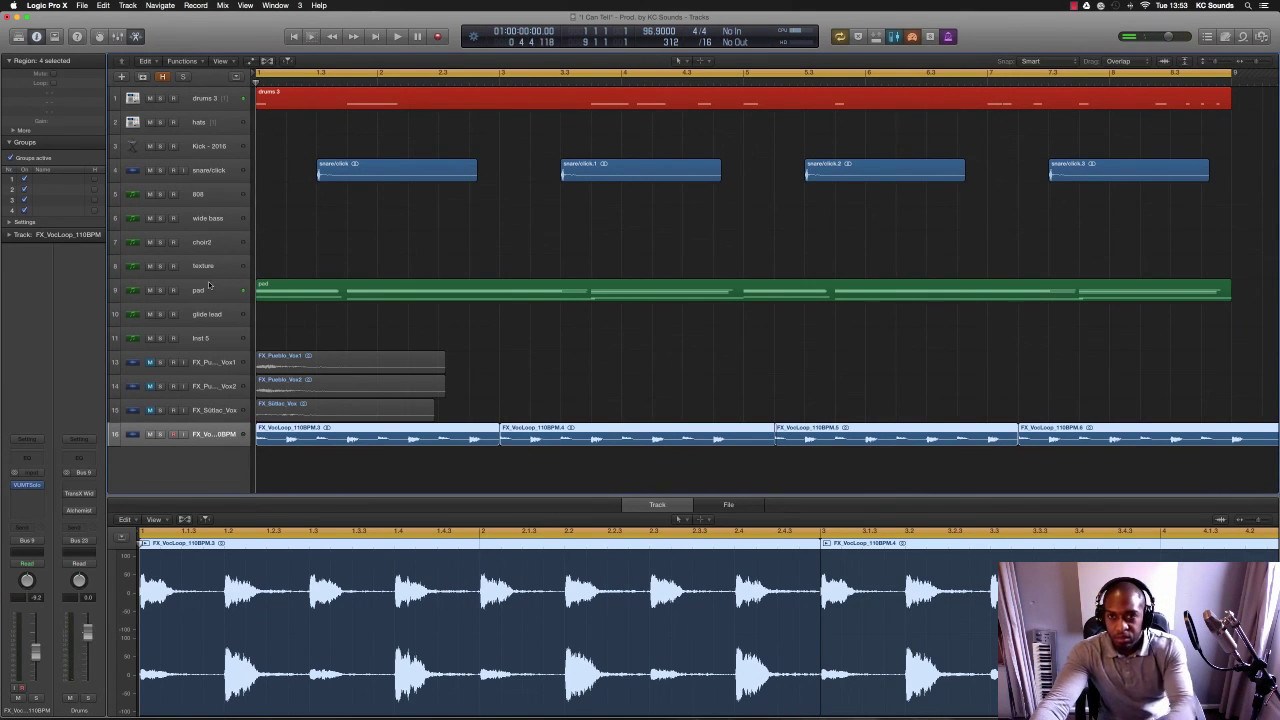
pyautogui.press('space')
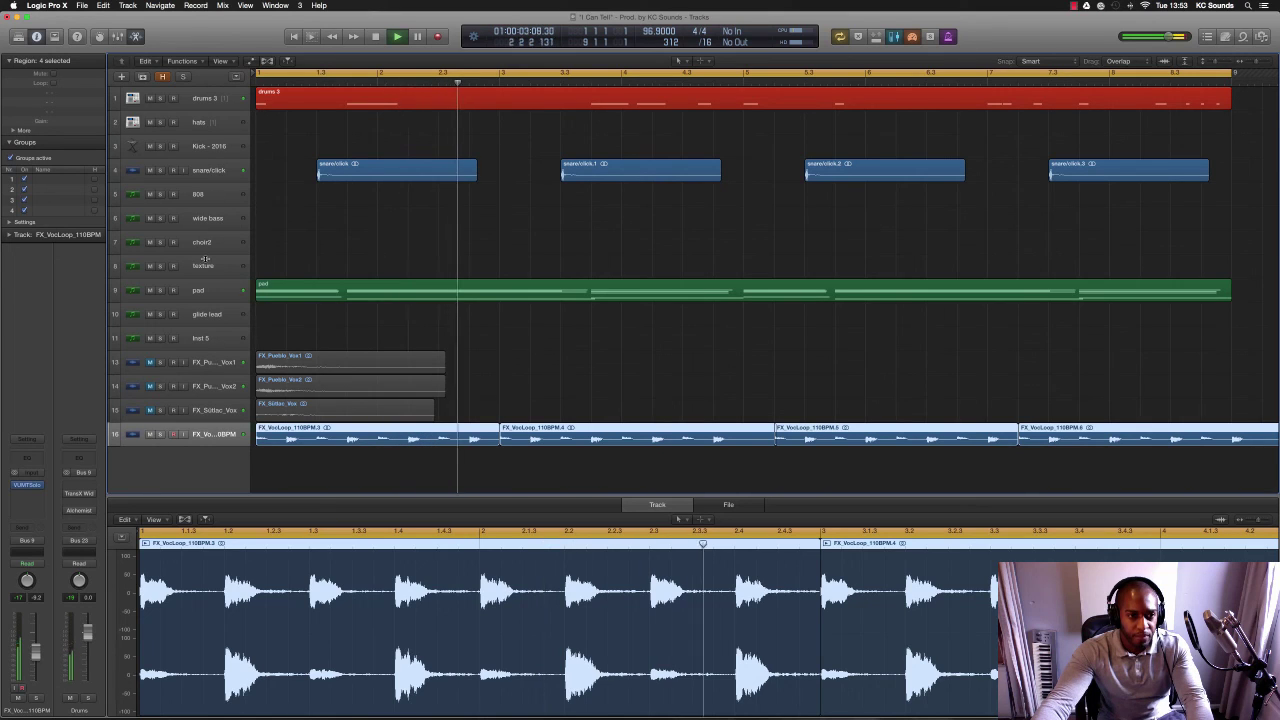
pyautogui.click(209, 123)
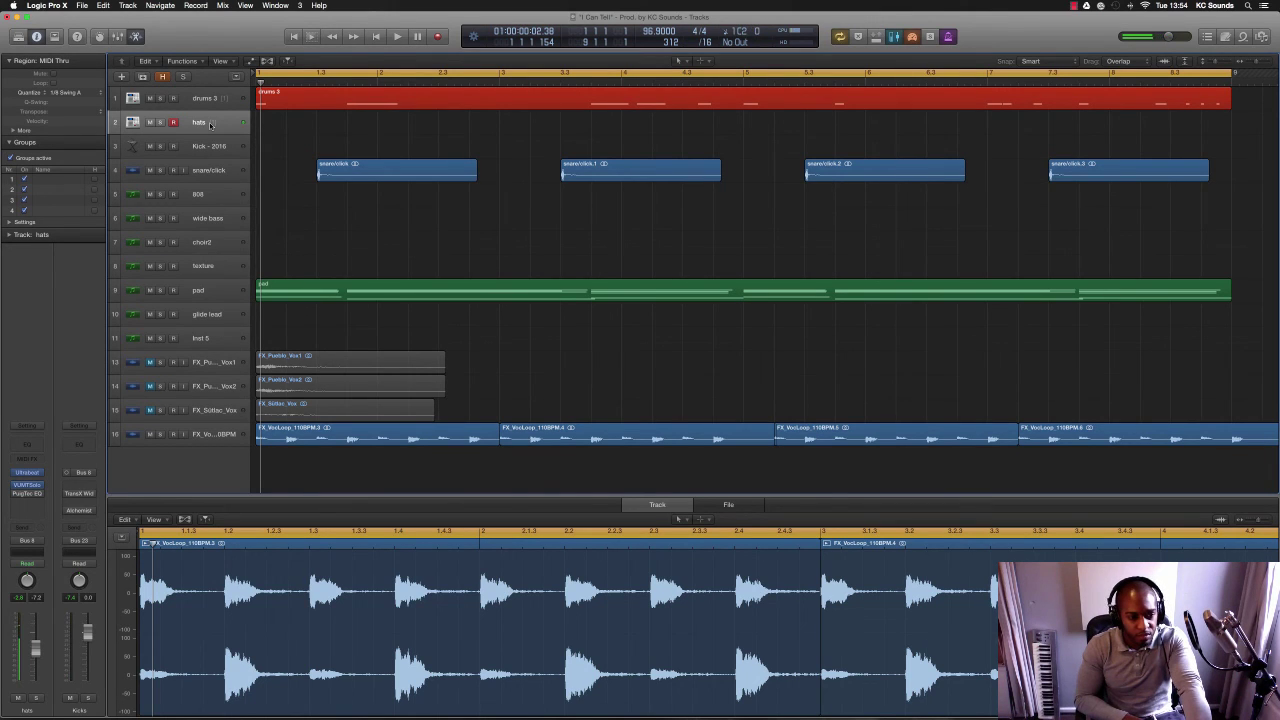
pyautogui.press('space')
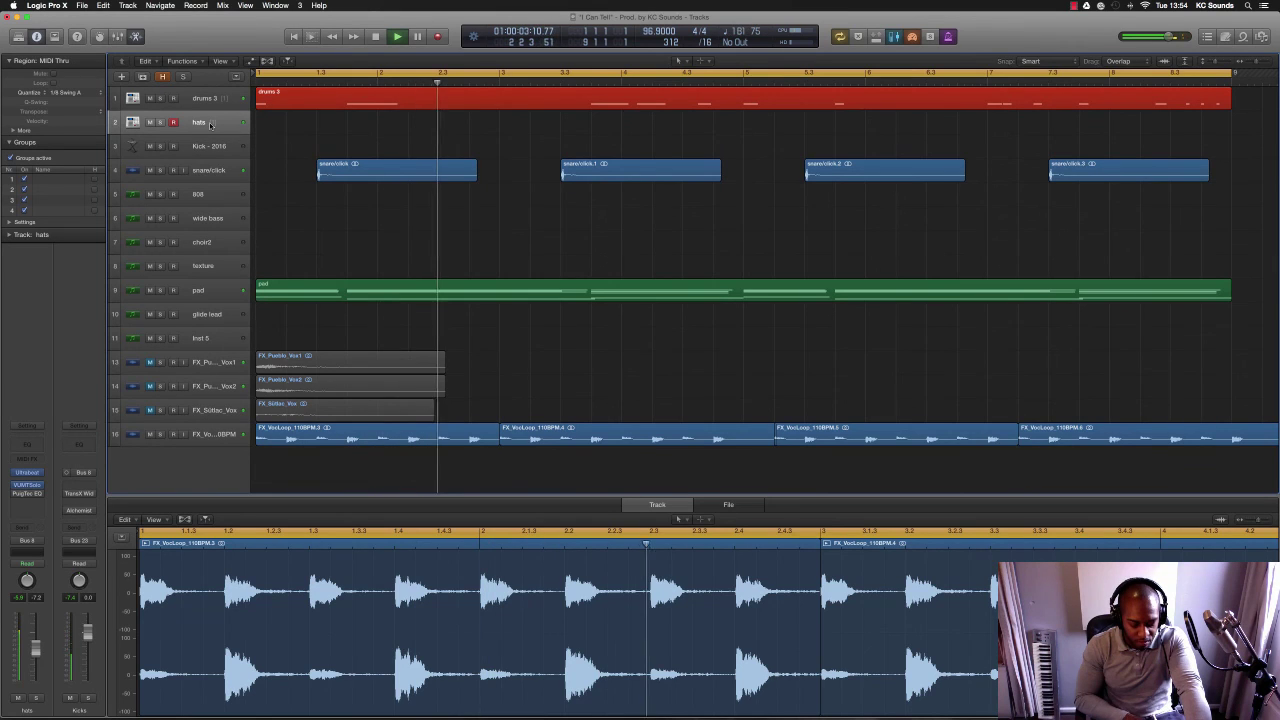
pyautogui.press('space')
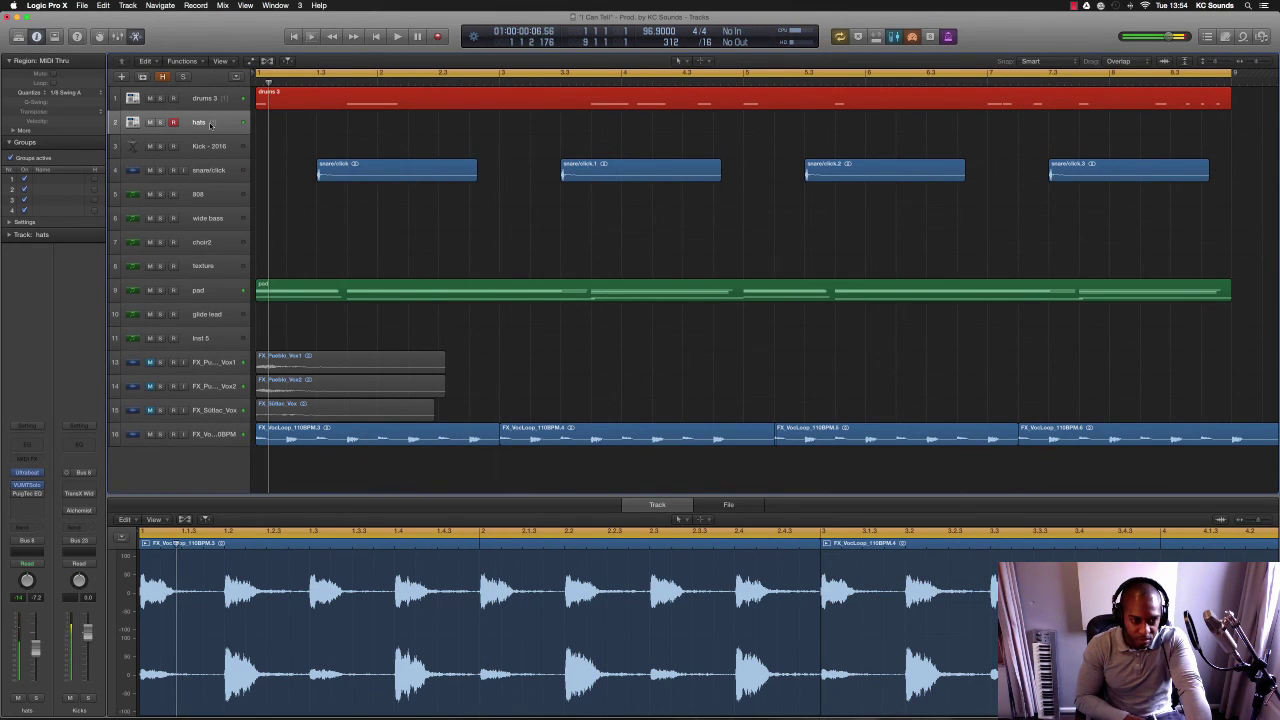
pyautogui.press('space')
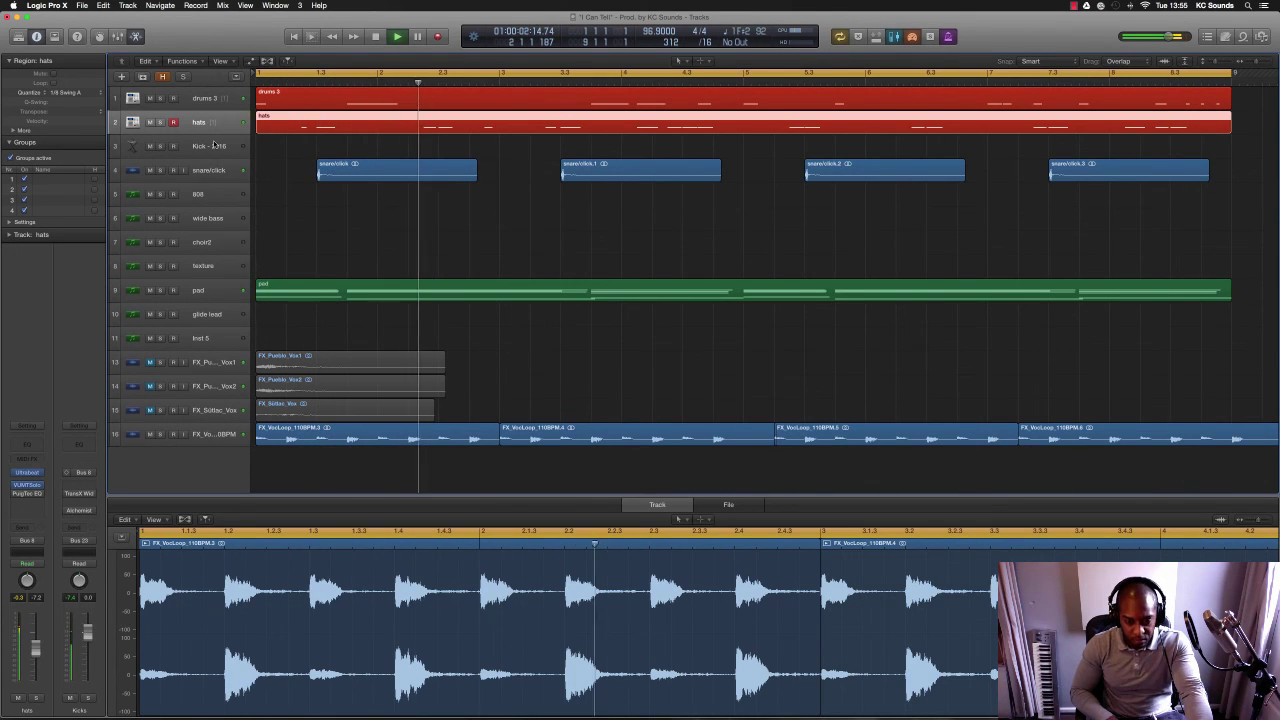
# - Stop playback, select the drums 3 track and record an evenly spaced pattern into its eight-bar region from the start
pyautogui.press('space')
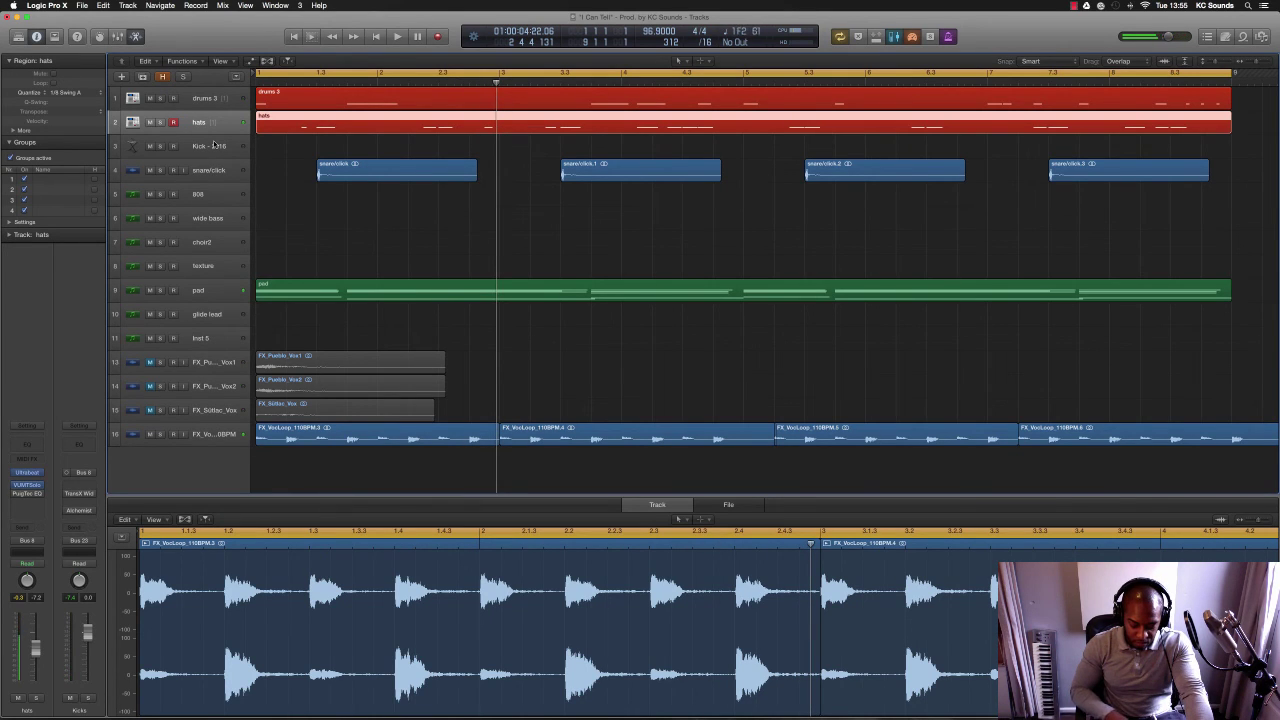
pyautogui.press('Up')
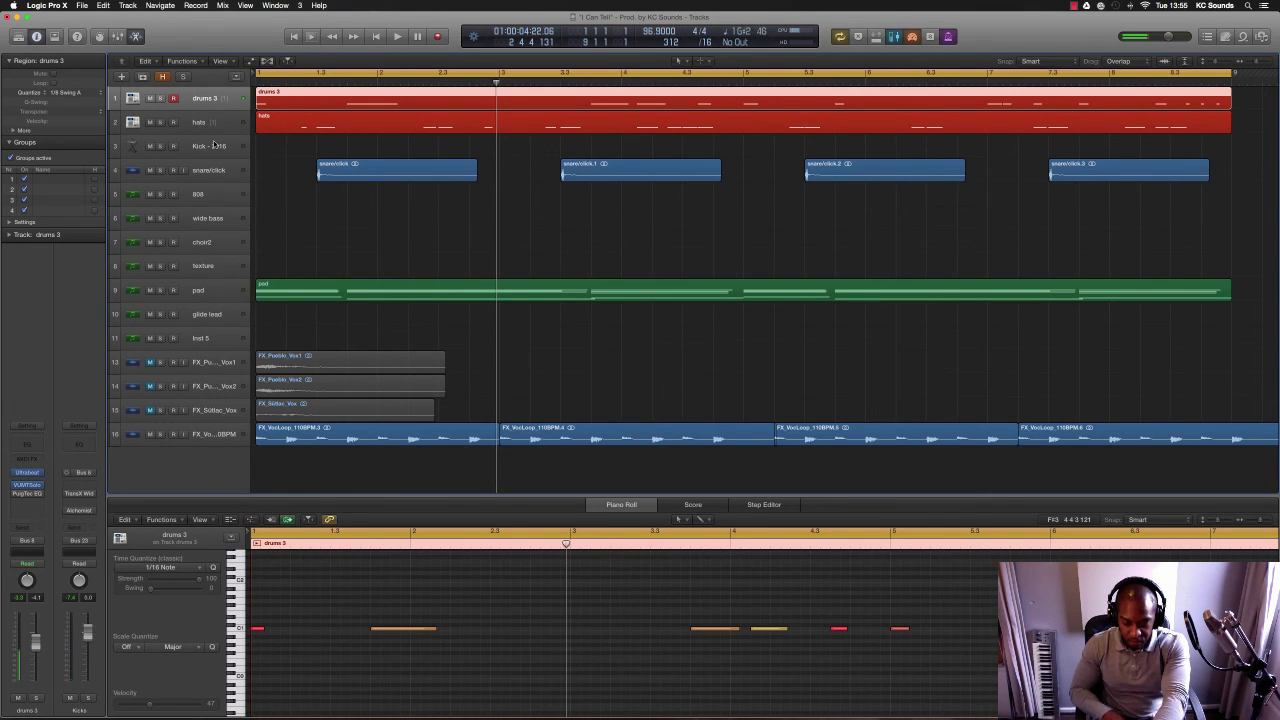
pyautogui.press('Return')
pyautogui.press('space')
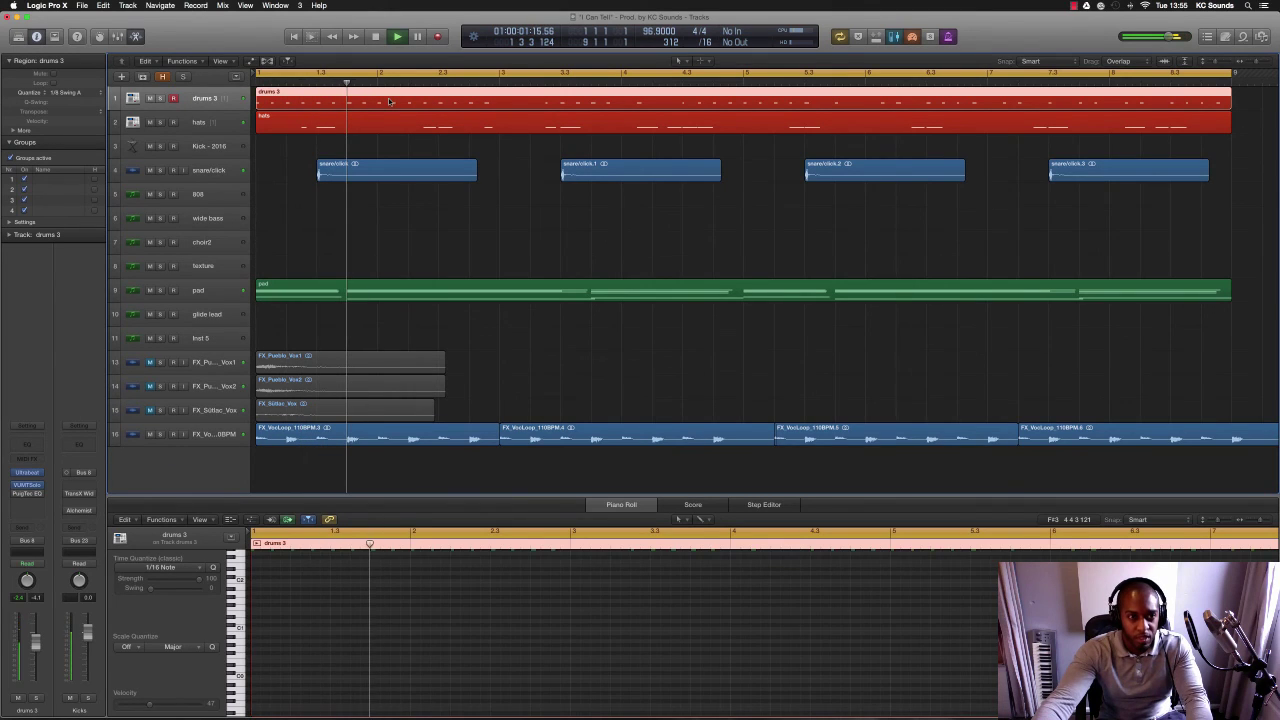
# - Examine the drums 3 notes in the Piano Roll while repeatedly auditioning the opening bars
pyautogui.press('space')
pyautogui.press('super+Right')
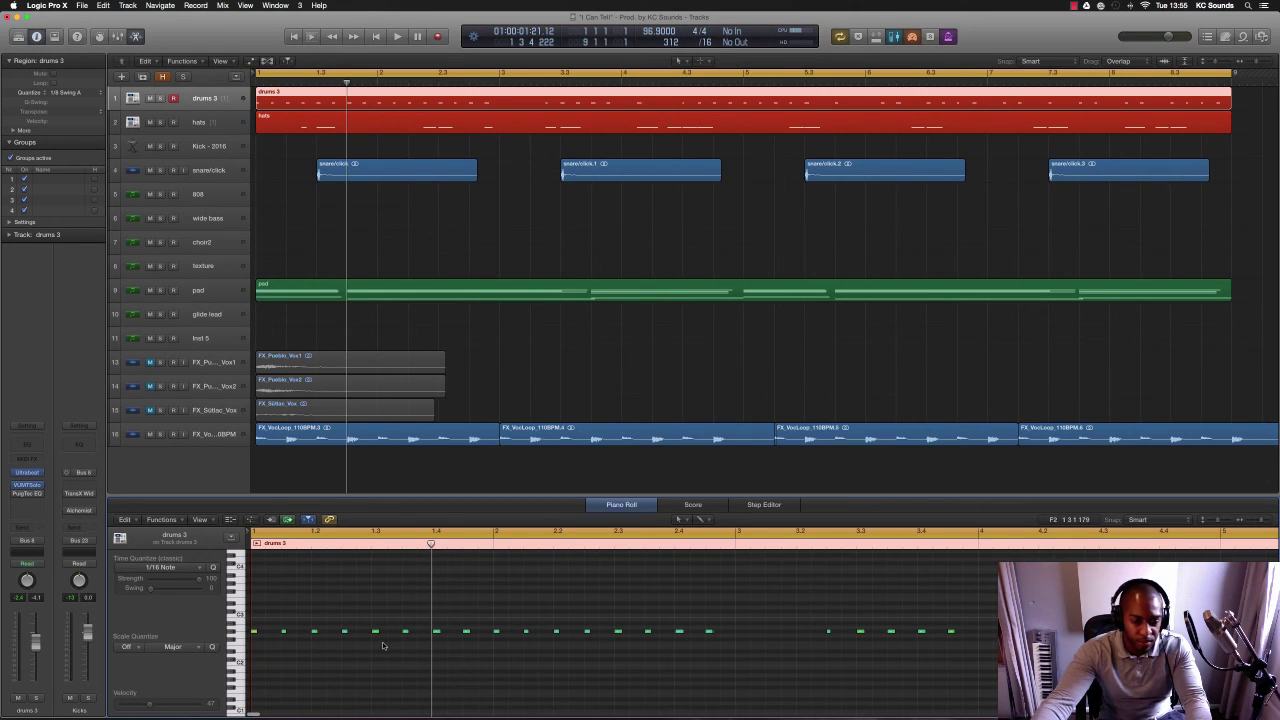
pyautogui.press('space')
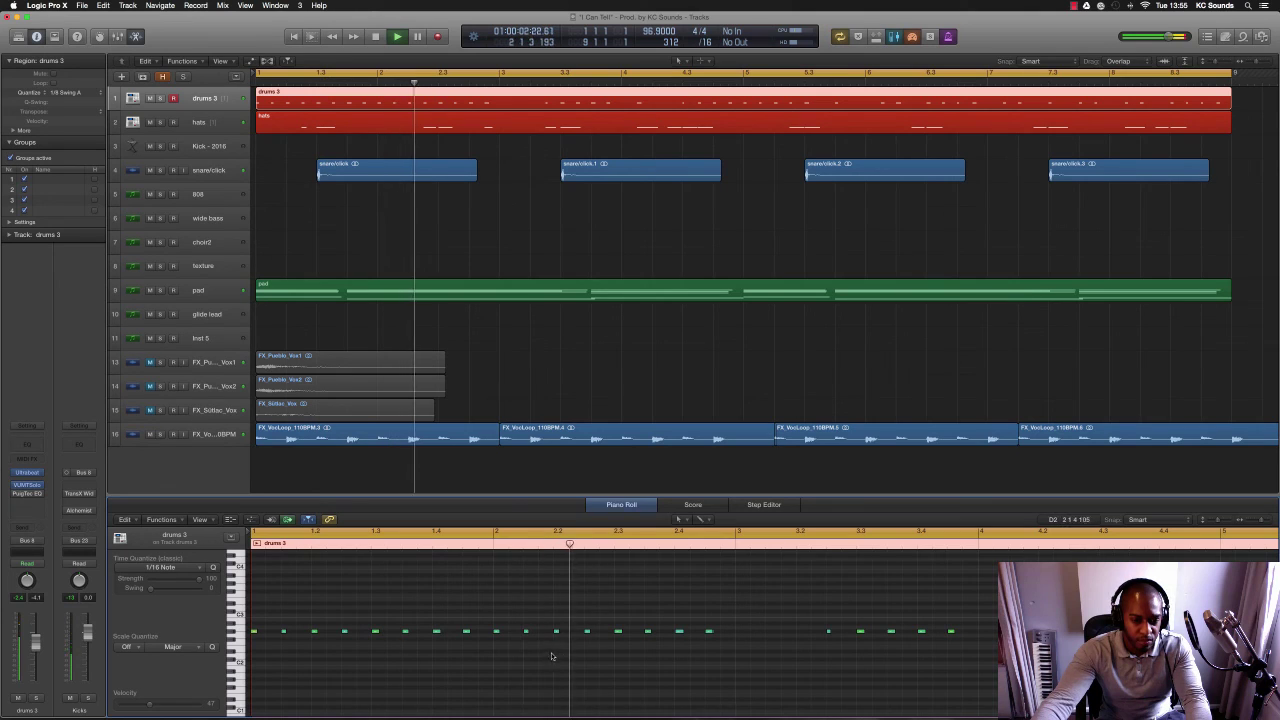
pyautogui.press('space')
pyautogui.press('space')
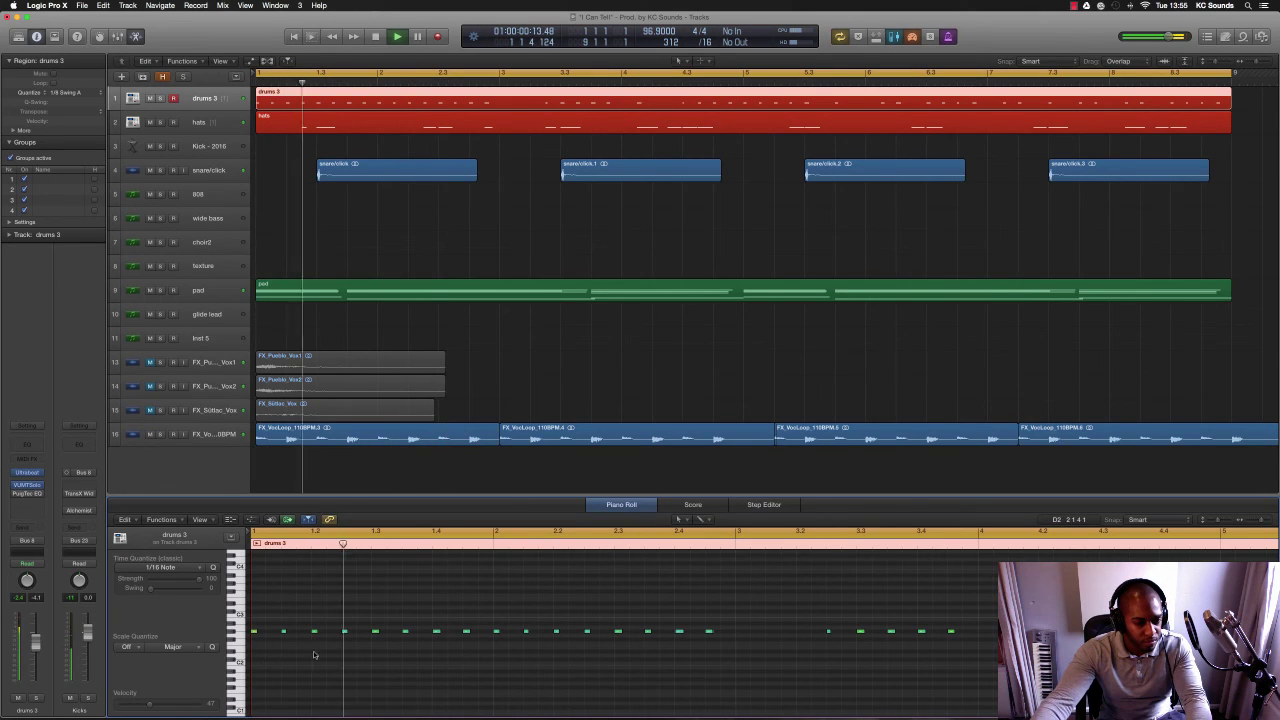
pyautogui.press('space')
pyautogui.press('space')
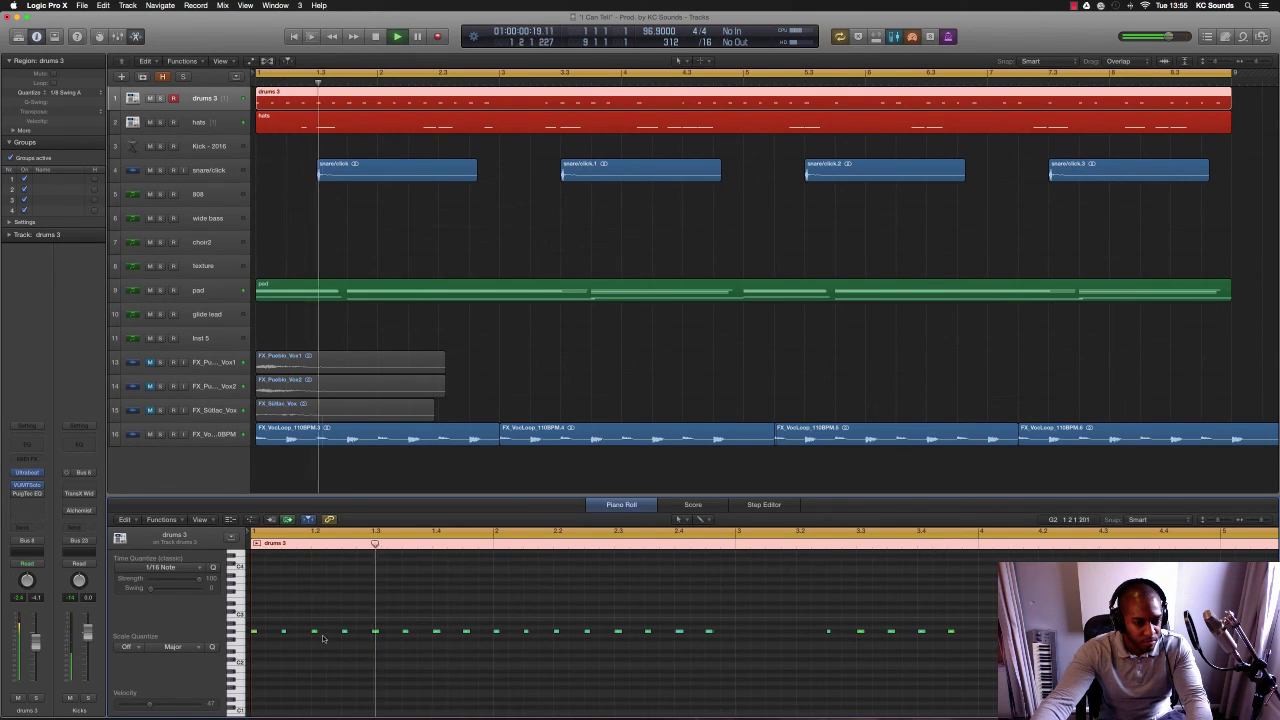
pyautogui.press('space')
# - Shorten the G#2 note at 1 2 1 1 in the drums 3 region and copy it just after itself
pyautogui.scroll(-2, 323, 636)
pyautogui.moveTo(305, 631); pyautogui.dragTo(303, 633)
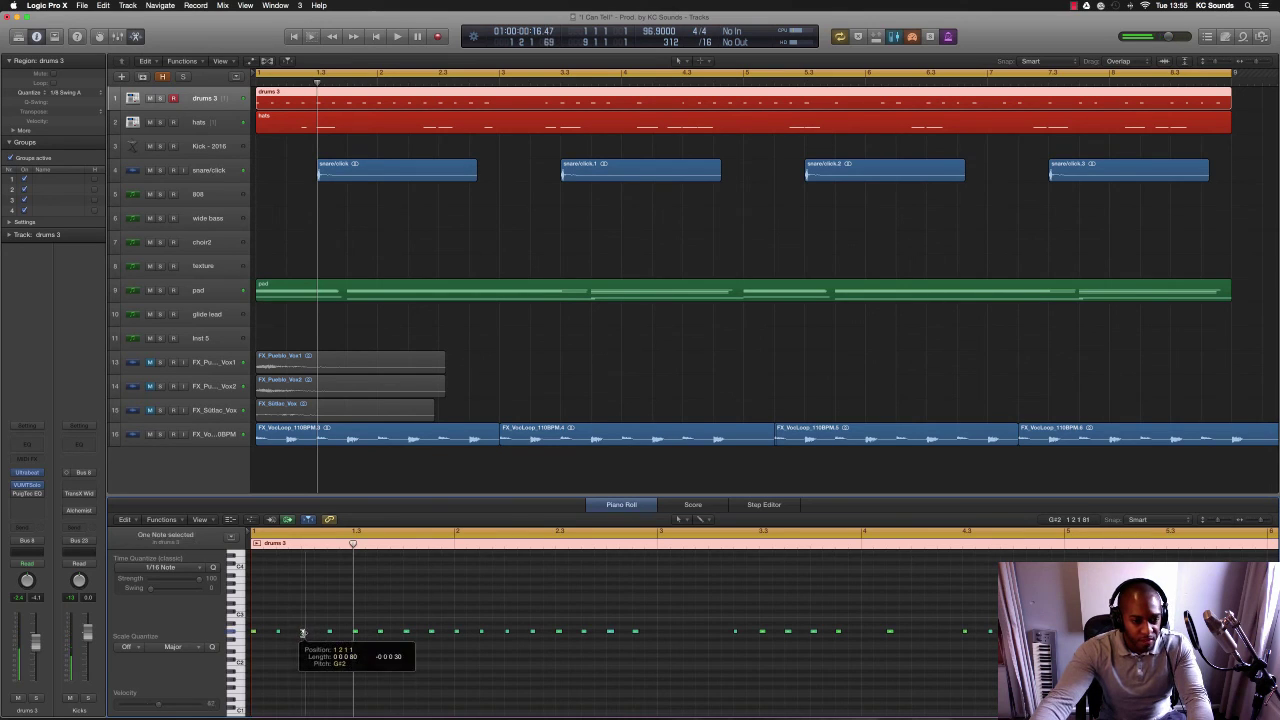
pyautogui.scroll(3, 317, 638)
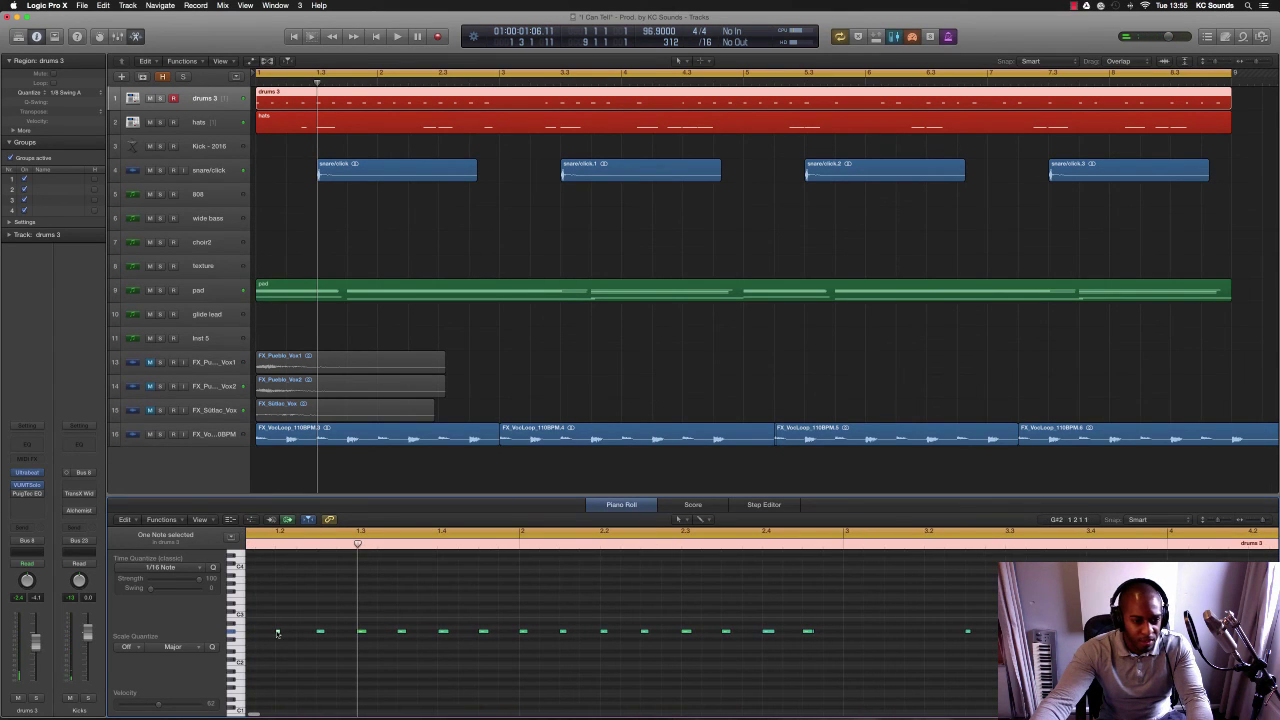
pyautogui.moveTo(279, 634); pyautogui.dragTo(287, 634)
# - Copy the eight-bar pad region to the Inst 5 track at the same start position
pyautogui.moveTo(703, 302); pyautogui.dragTo(678, 333)
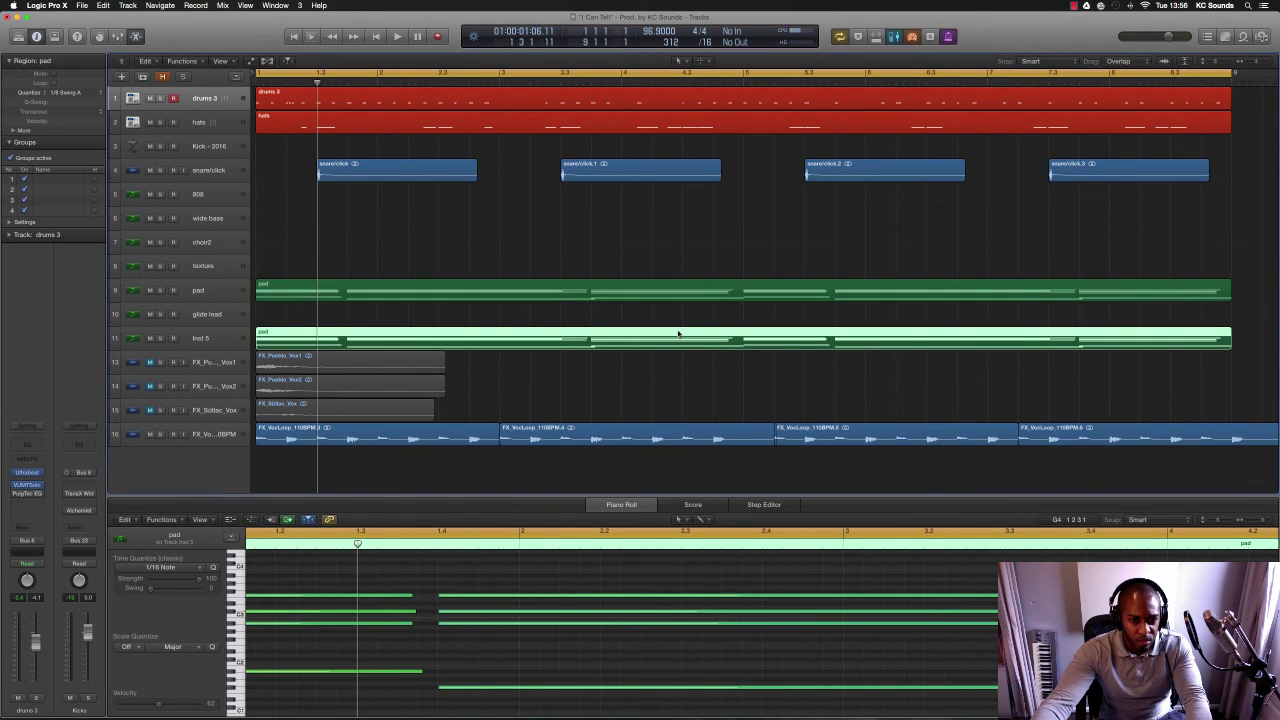
# - Mute the original pad track, audition the copied pad part on Inst 5 and raise that track's level
pyautogui.click(150, 291)
pyautogui.press('space')
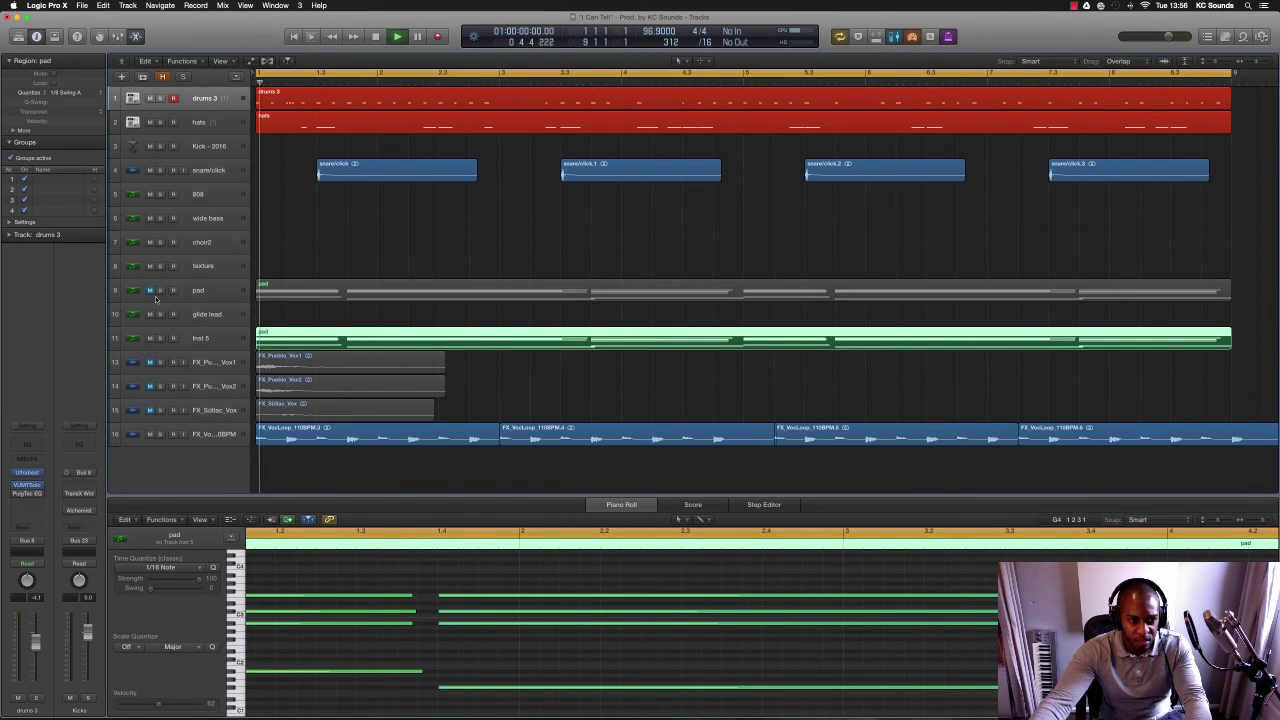
pyautogui.press('space')
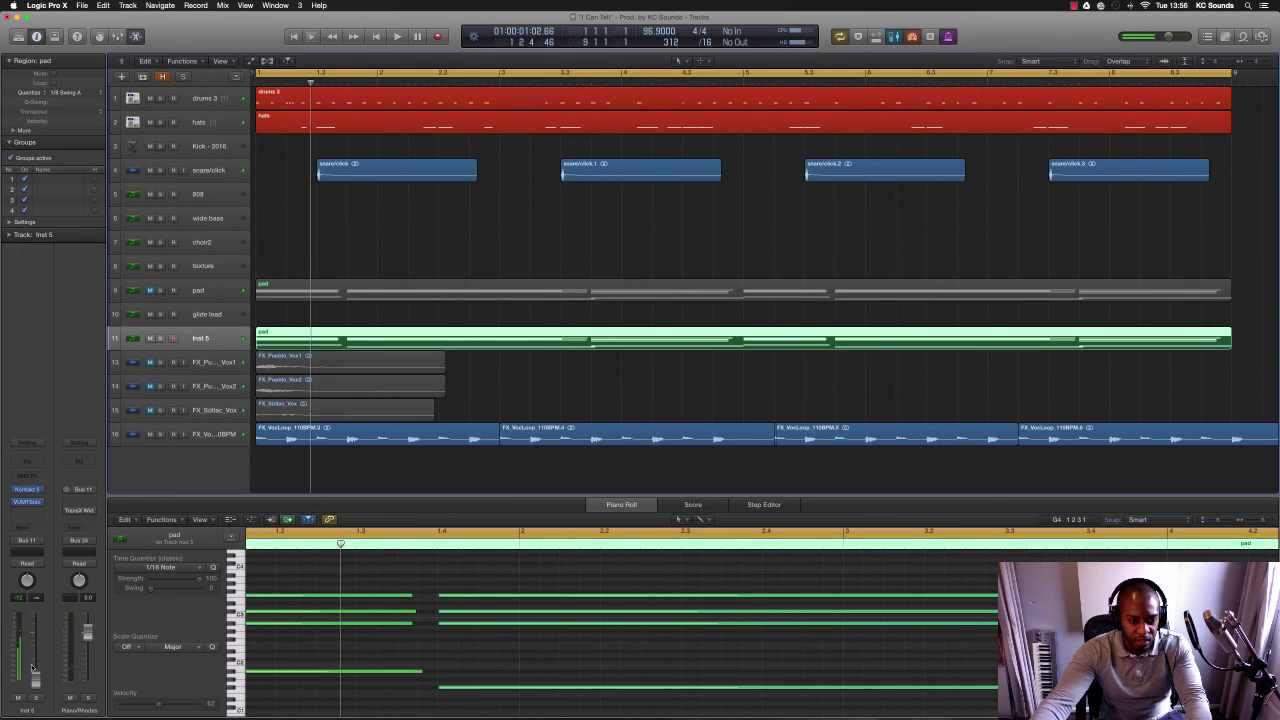
pyautogui.press('space')
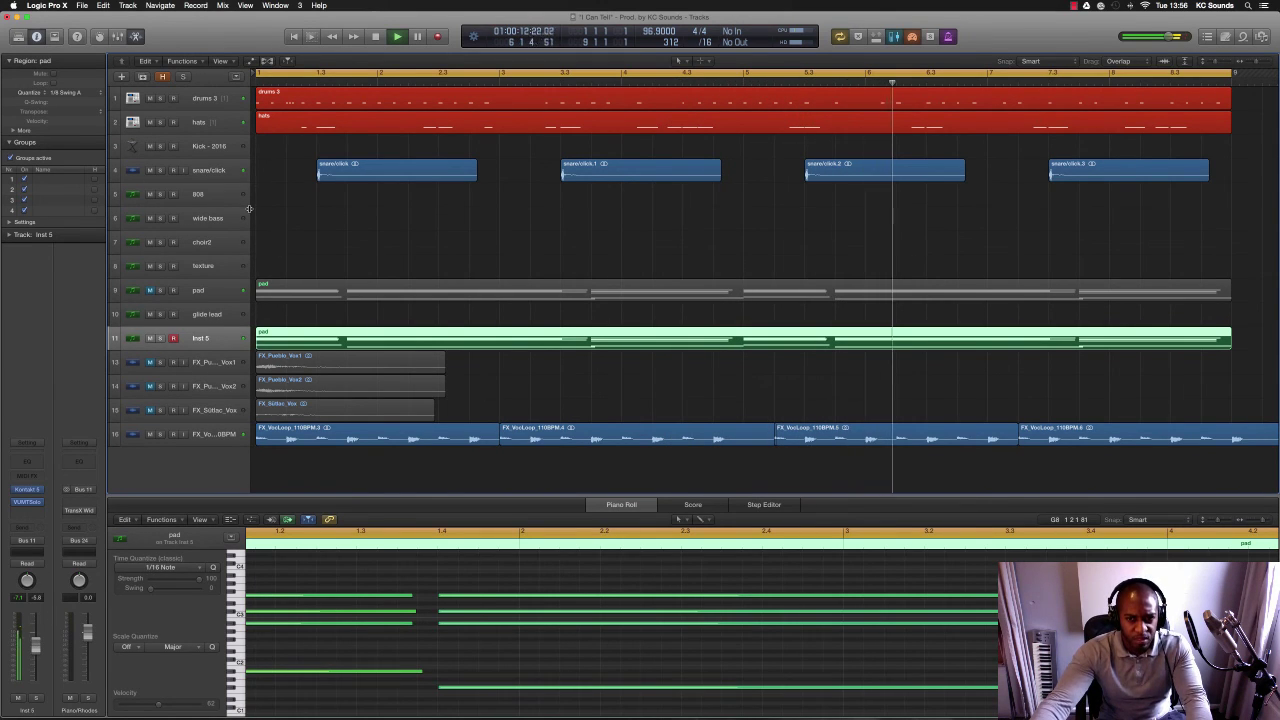
# - Open the drums 3 region in the Piano Roll and audition its opening beats with the new pad sound
pyautogui.click(318, 105)
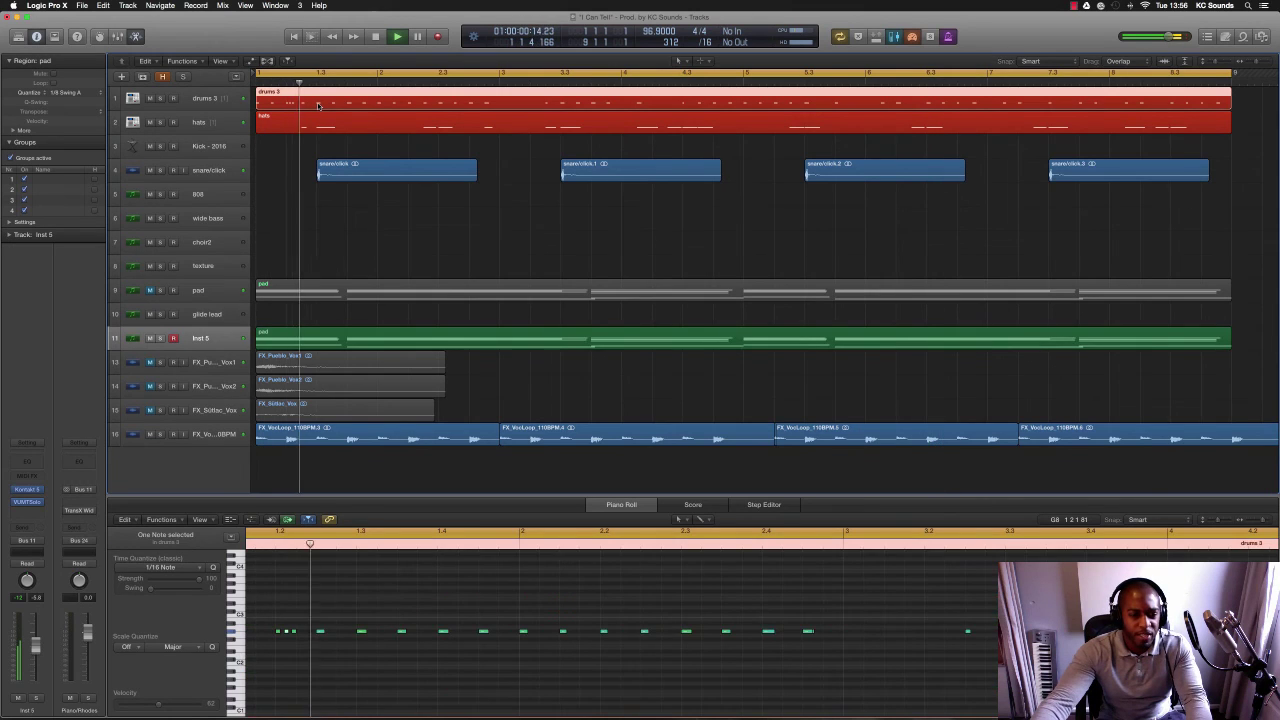
pyautogui.press('space')
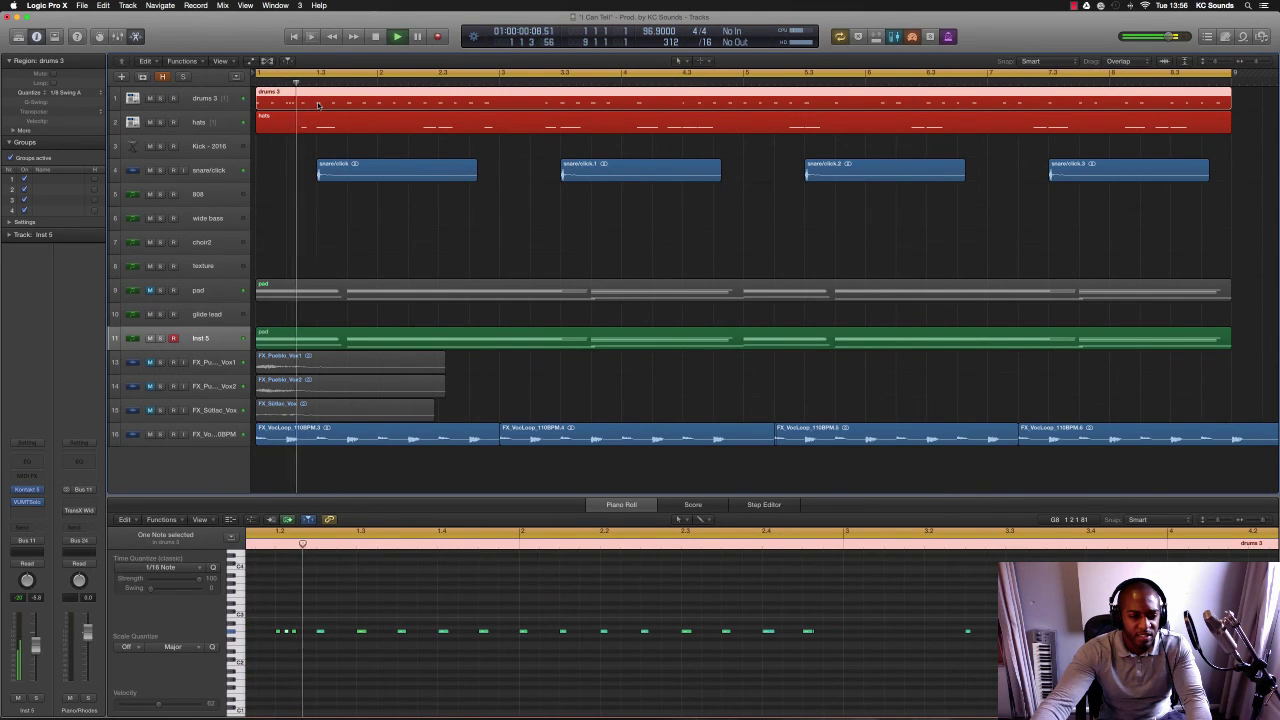
pyautogui.press('space')
pyautogui.press('space')
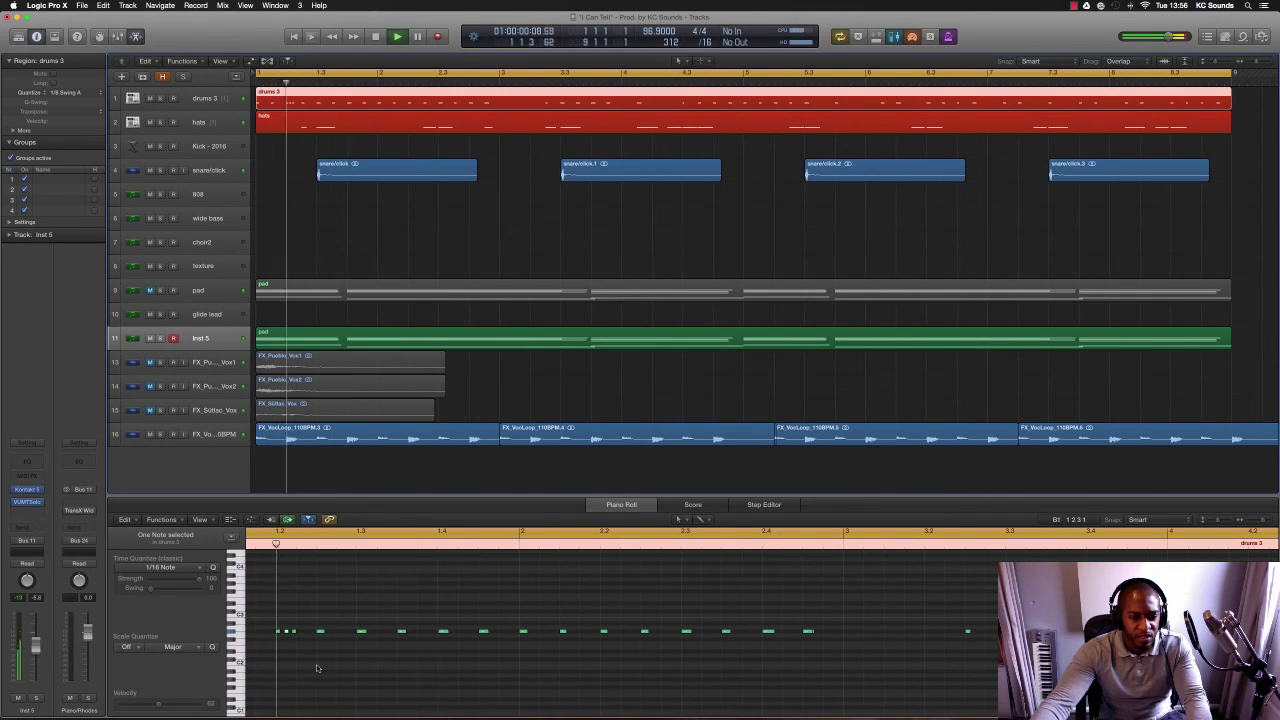
pyautogui.press('space')
pyautogui.scroll(4, 317, 664)
pyautogui.hscroll(-2, 318, 664)
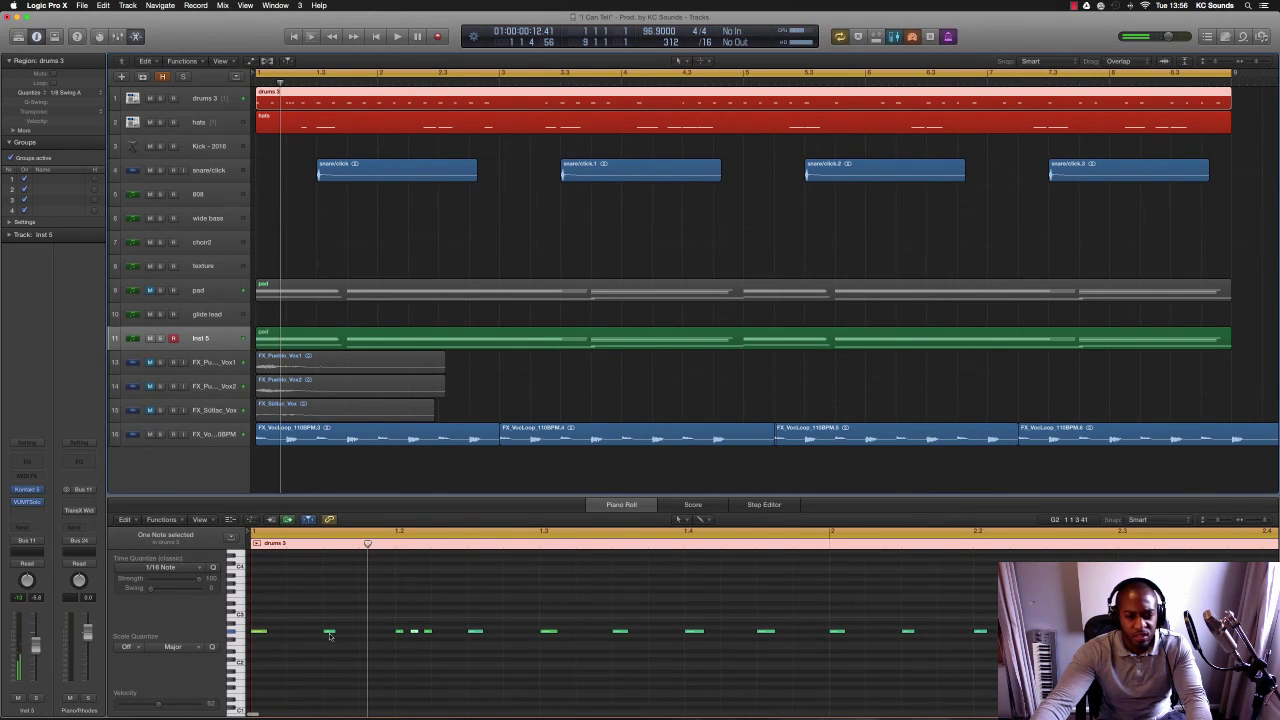
# - Shorten the G#2 note at 1 1 3 in the drums 3 region and copy it twice right after itself
pyautogui.click(331, 632)
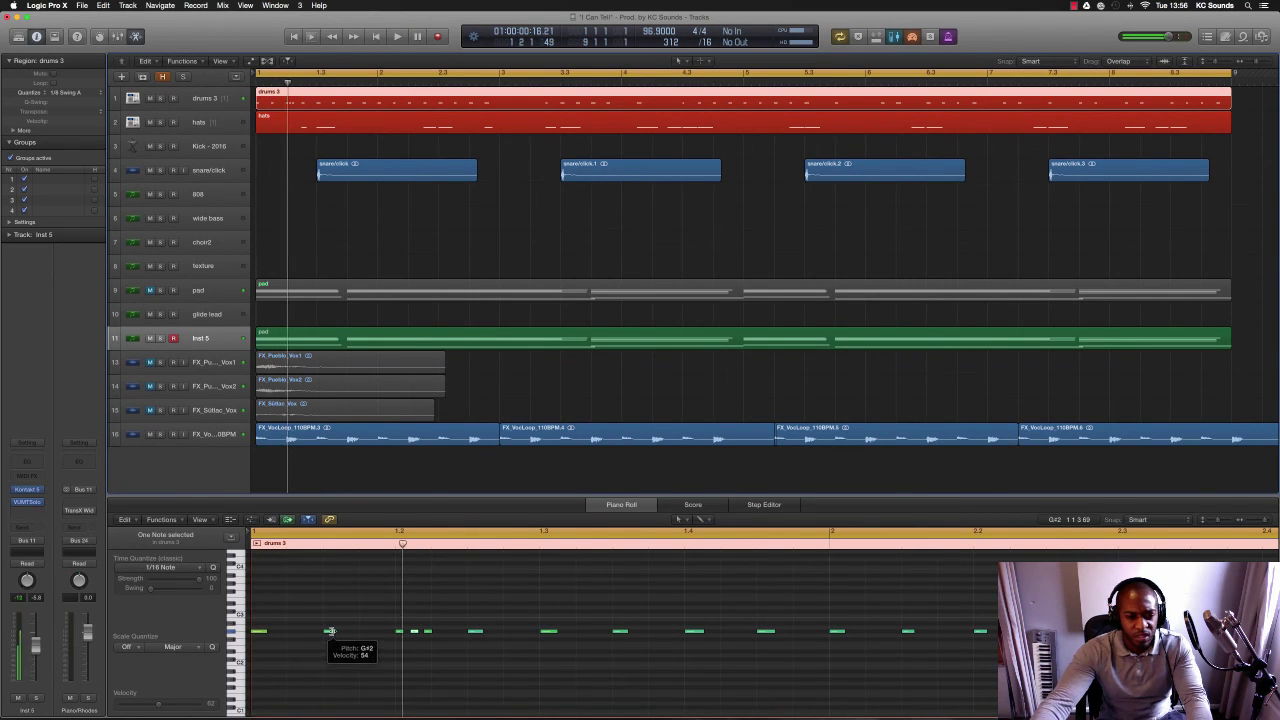
pyautogui.moveTo(330, 632); pyautogui.dragTo(326, 637)
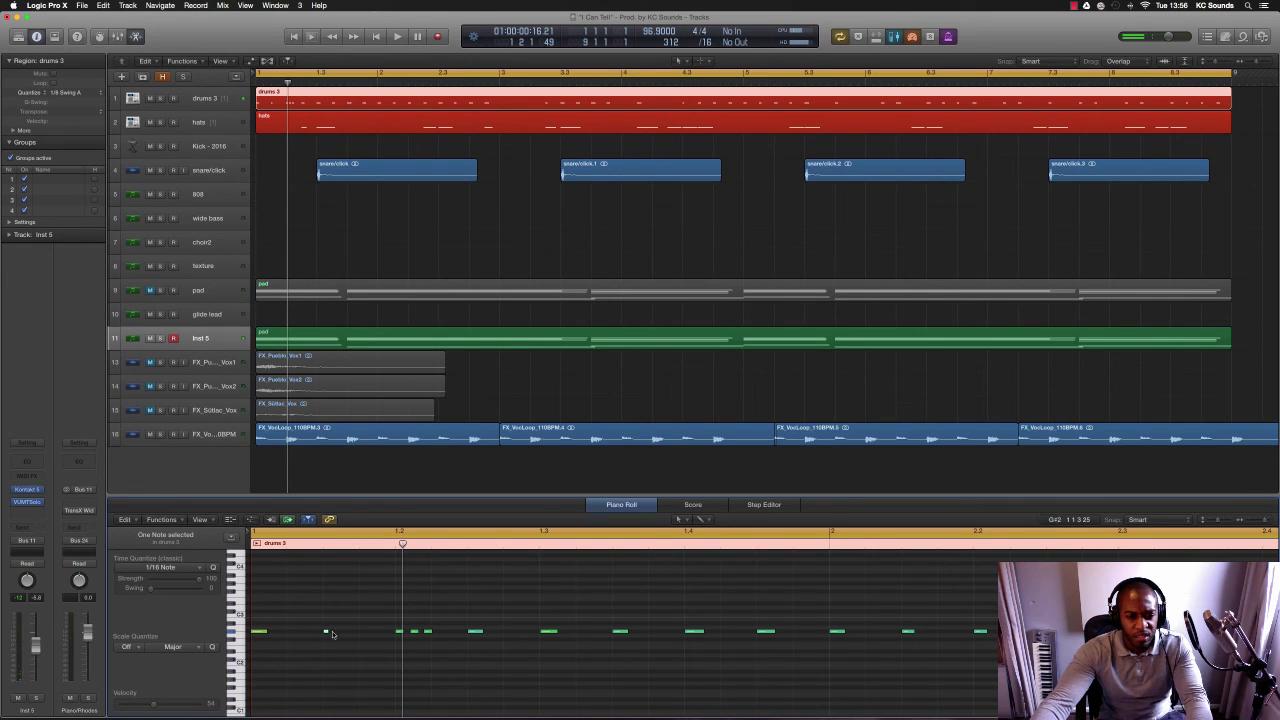
pyautogui.moveTo(327, 632); pyautogui.dragTo(350, 636)
pyautogui.press('space')
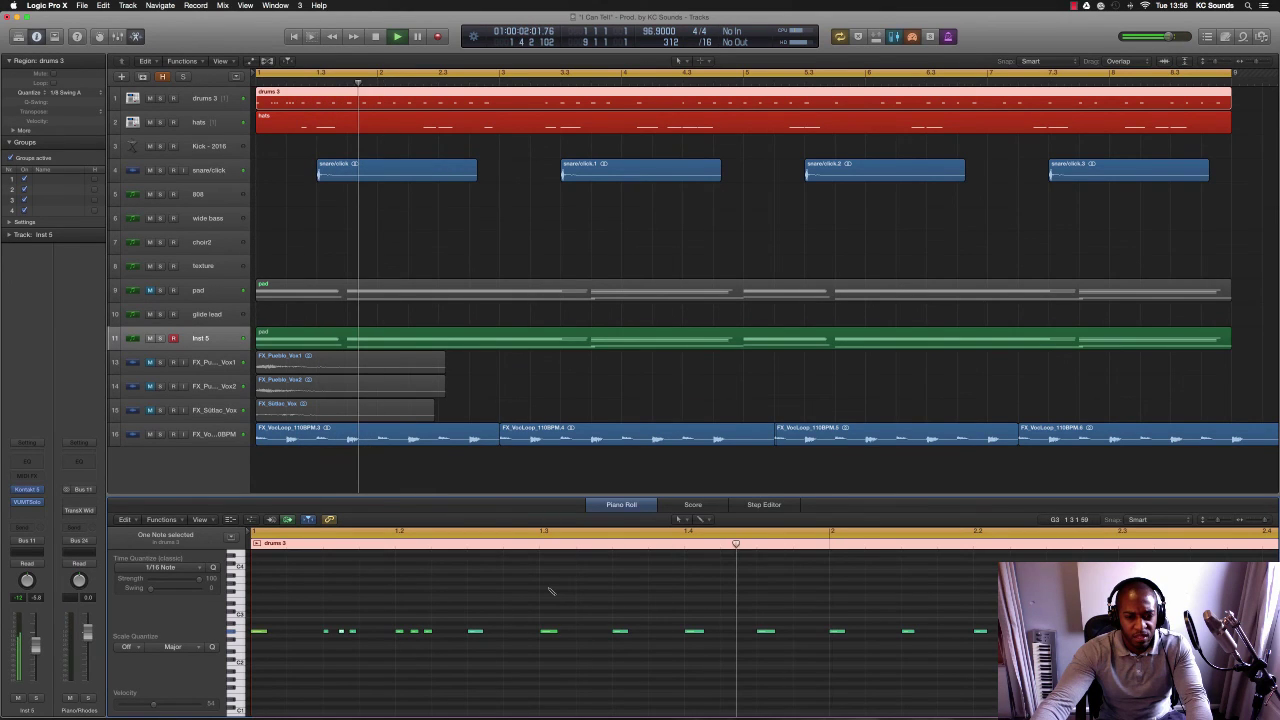
# - Add a C3 note about one beat long at 1 2 in the drums 3 region and audition it
pyautogui.moveTo(542, 590); pyautogui.dragTo(543, 602)
pyautogui.moveTo(546, 603)
pyautogui.mouseDown()
pyautogui.moveTo(580, 608)
pyautogui.moveTo(566, 620)
pyautogui.moveTo(410, 616)
pyautogui.moveTo(530, 614)
pyautogui.mouseUp()
pyautogui.press('space')
pyautogui.press('space')
pyautogui.press('space')
pyautogui.press('space')
pyautogui.press('space')
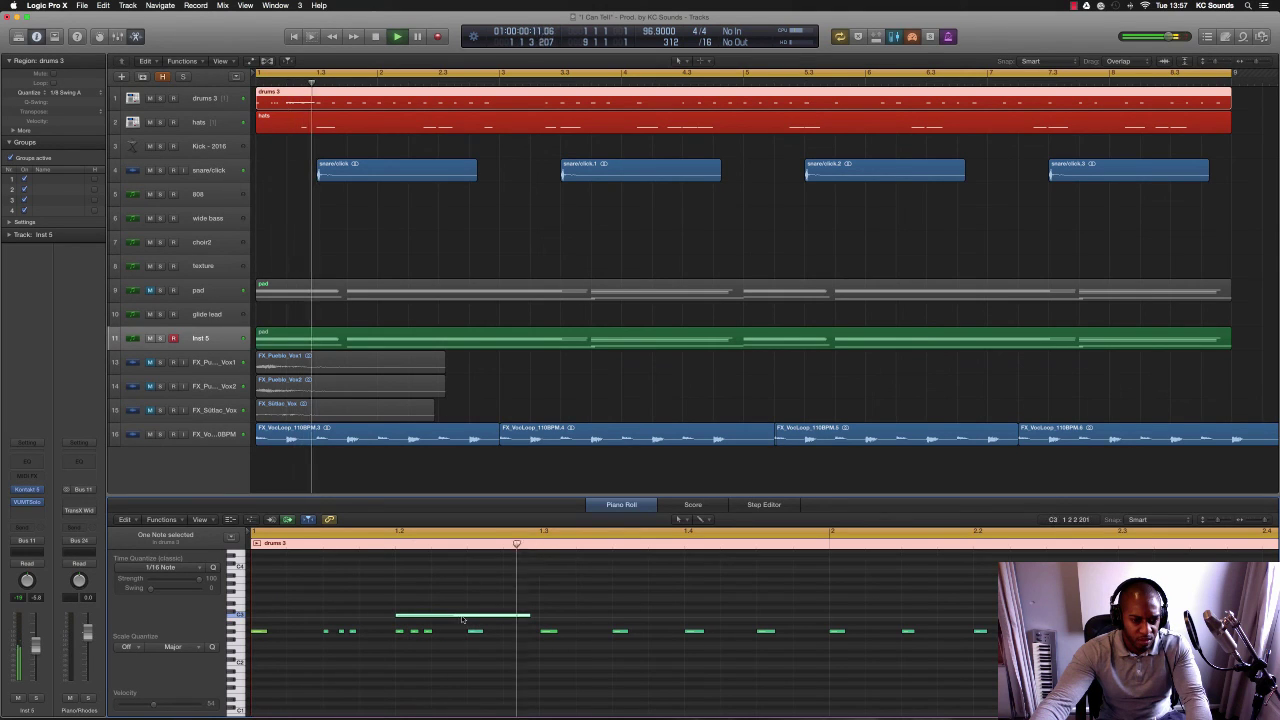
pyautogui.press('space')
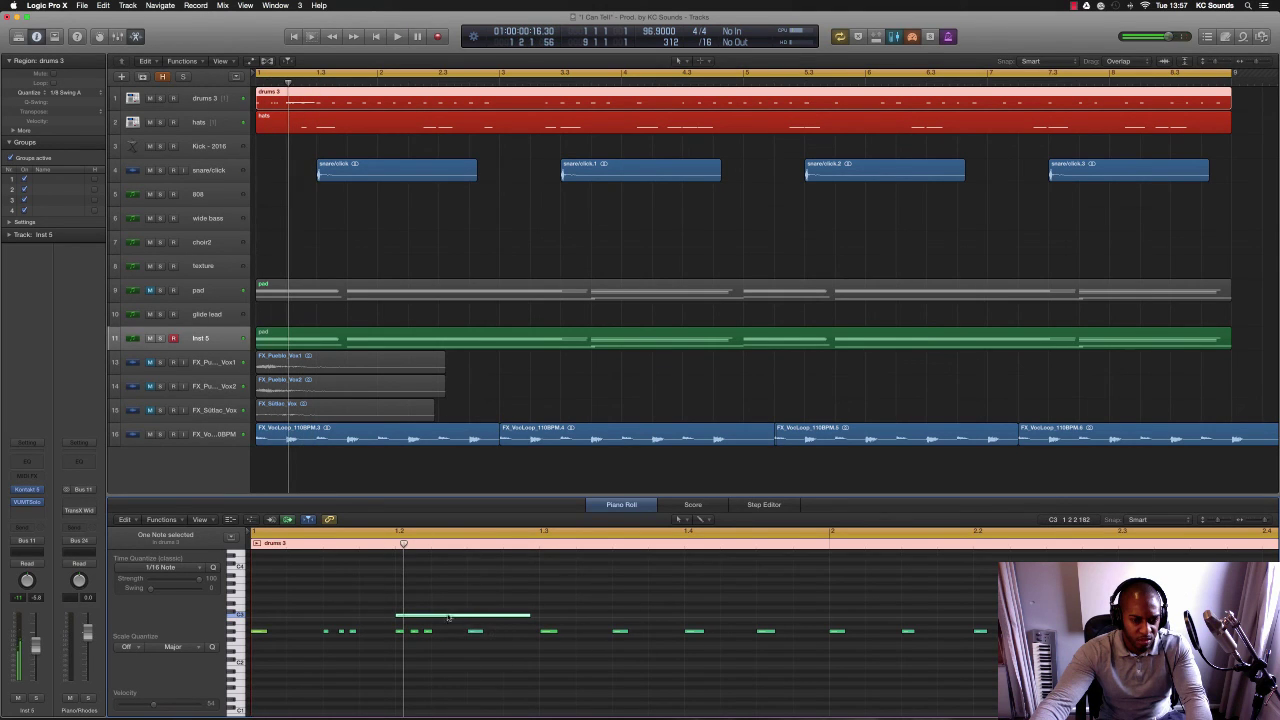
# - Move the long C3 note to B2 at 1 1 3, lower its velocity and play it back
pyautogui.moveTo(449, 618); pyautogui.dragTo(384, 621)
pyautogui.press('space')
pyautogui.press('space')
pyautogui.press('space')
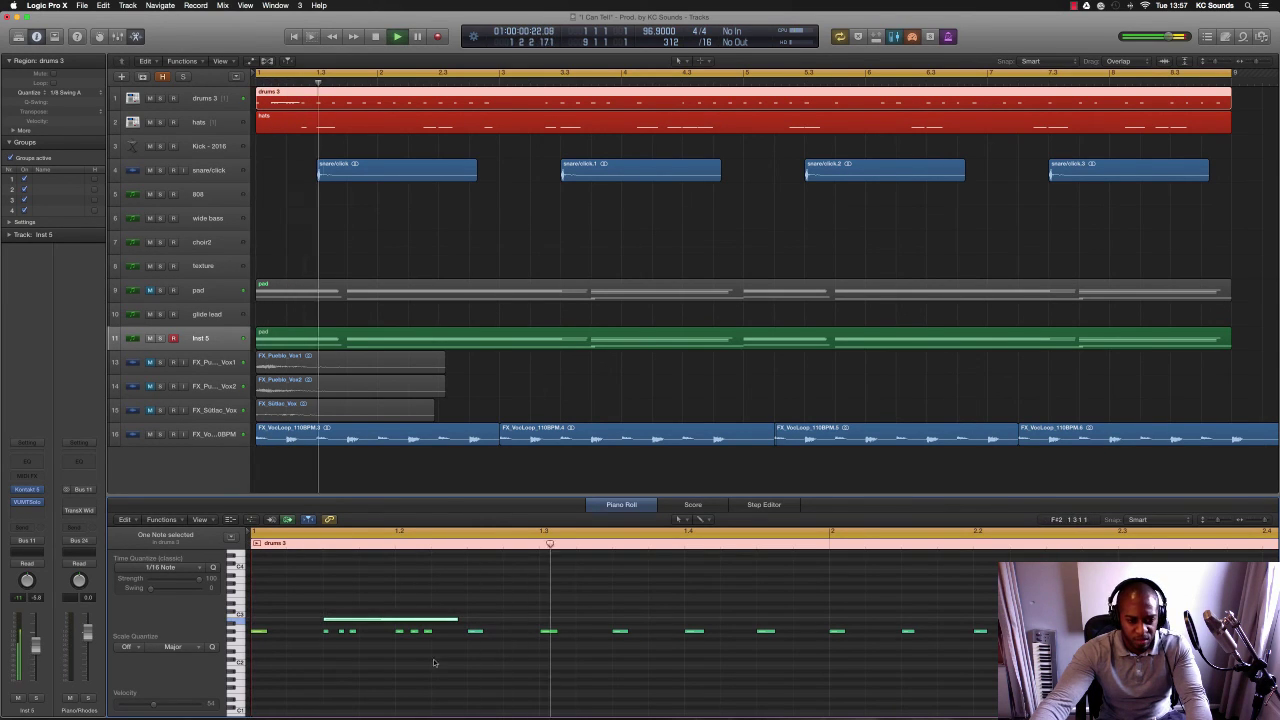
pyautogui.press('space')
pyautogui.moveTo(153, 704); pyautogui.dragTo(140, 706)
pyautogui.press('space')
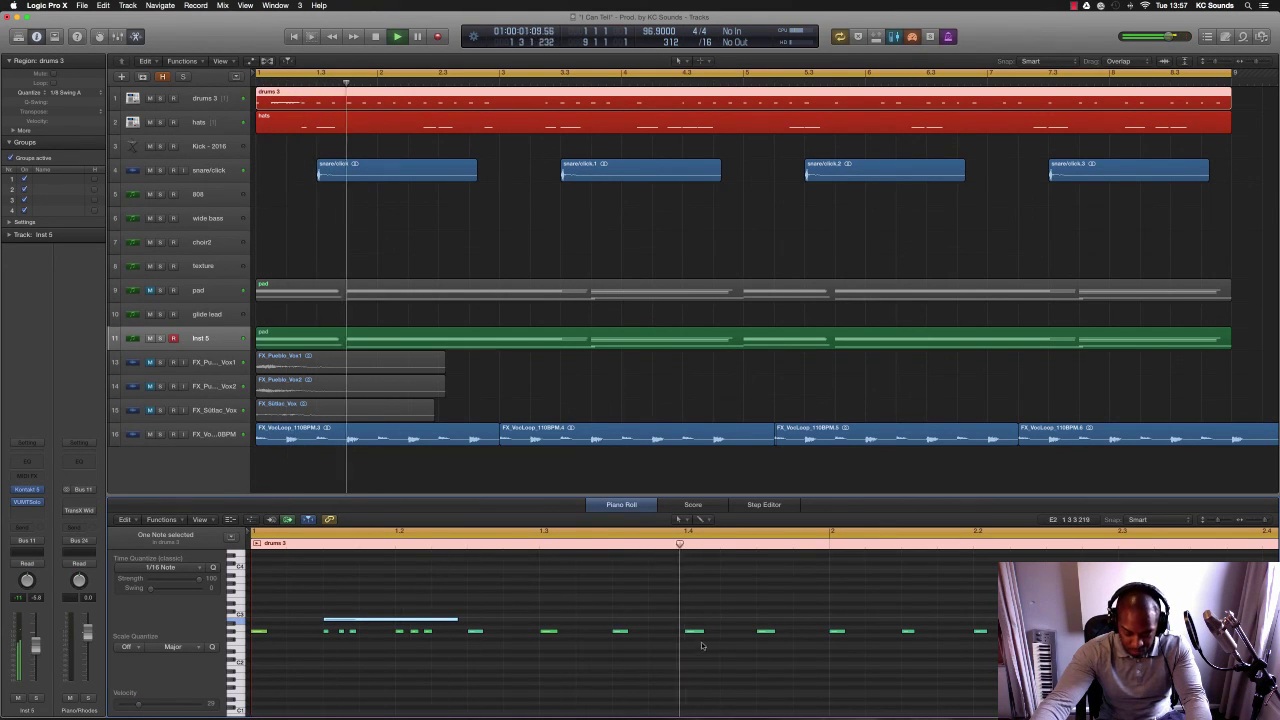
# - Copy the long B2 note one bar later, to 2 1 3 in the drums 3 region
pyautogui.press('super+Left')
pyautogui.press('super+Left')
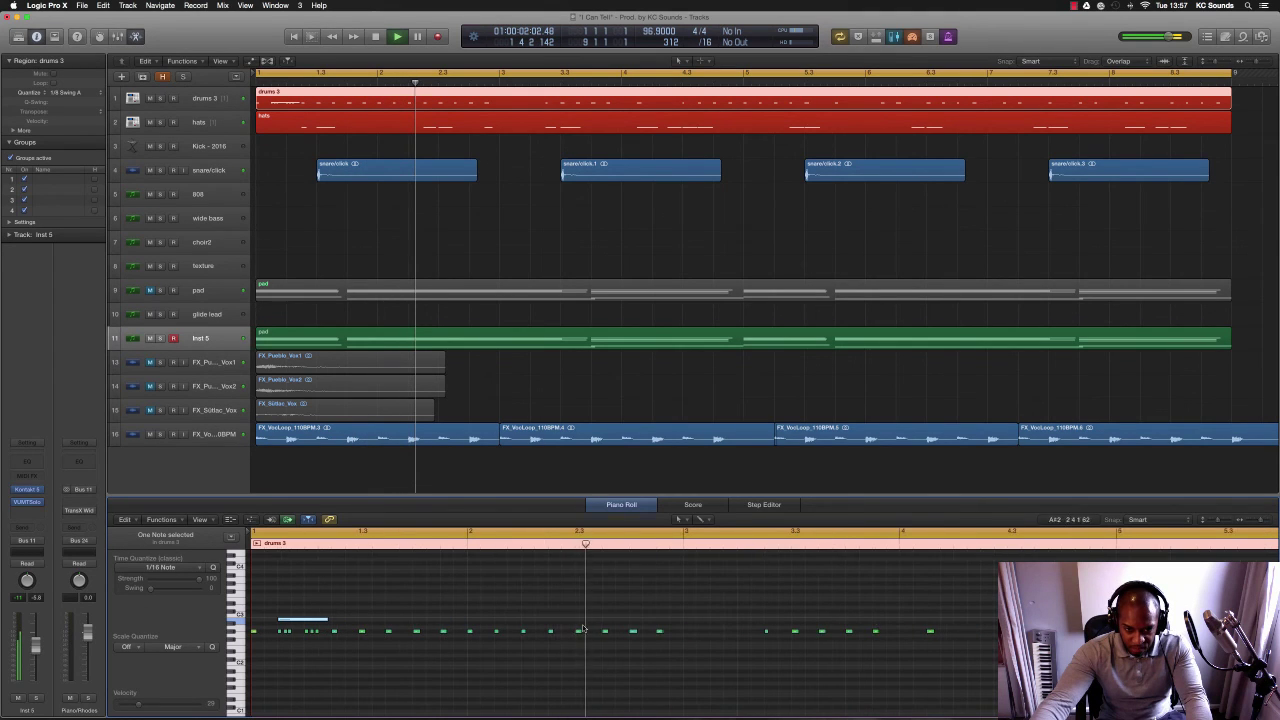
pyautogui.press('super+Left')
pyautogui.moveTo(310, 622); pyautogui.dragTo(525, 624)
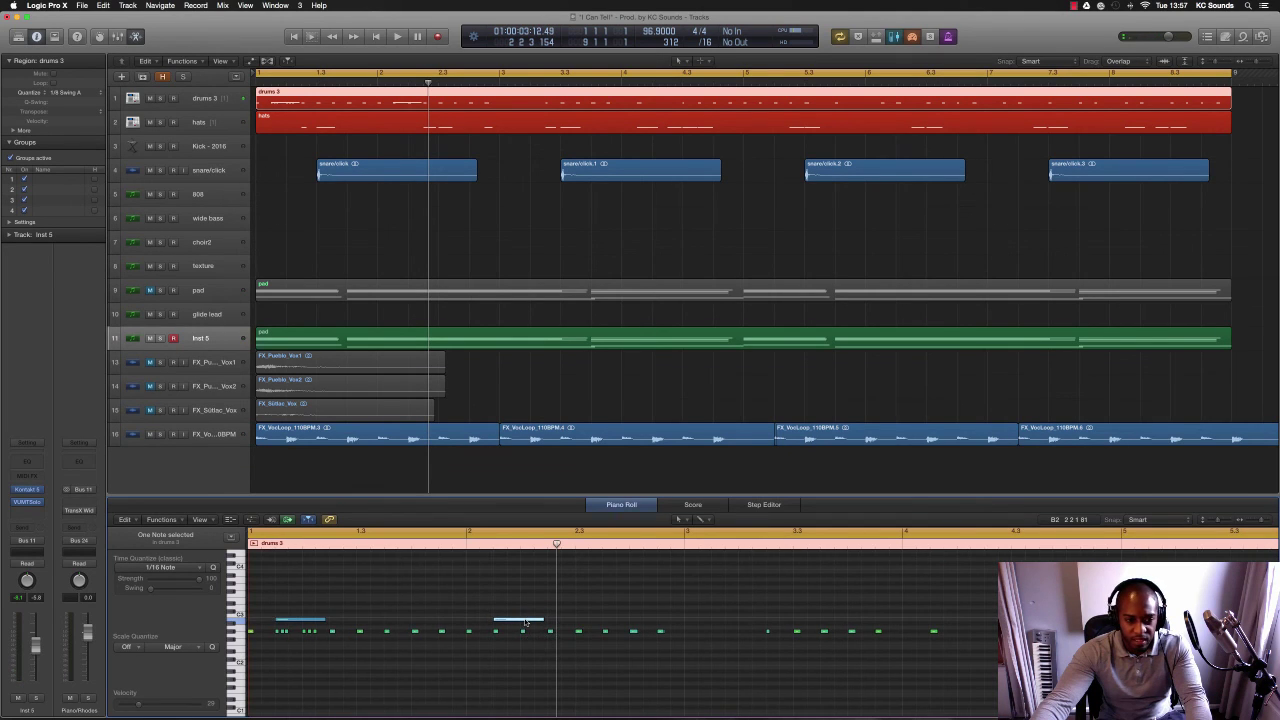
# - Copy the long bar 2 note to A#2 at 3 4 3 and again at 4 1 3, then play the result
pyautogui.scroll(-4, 523, 629)
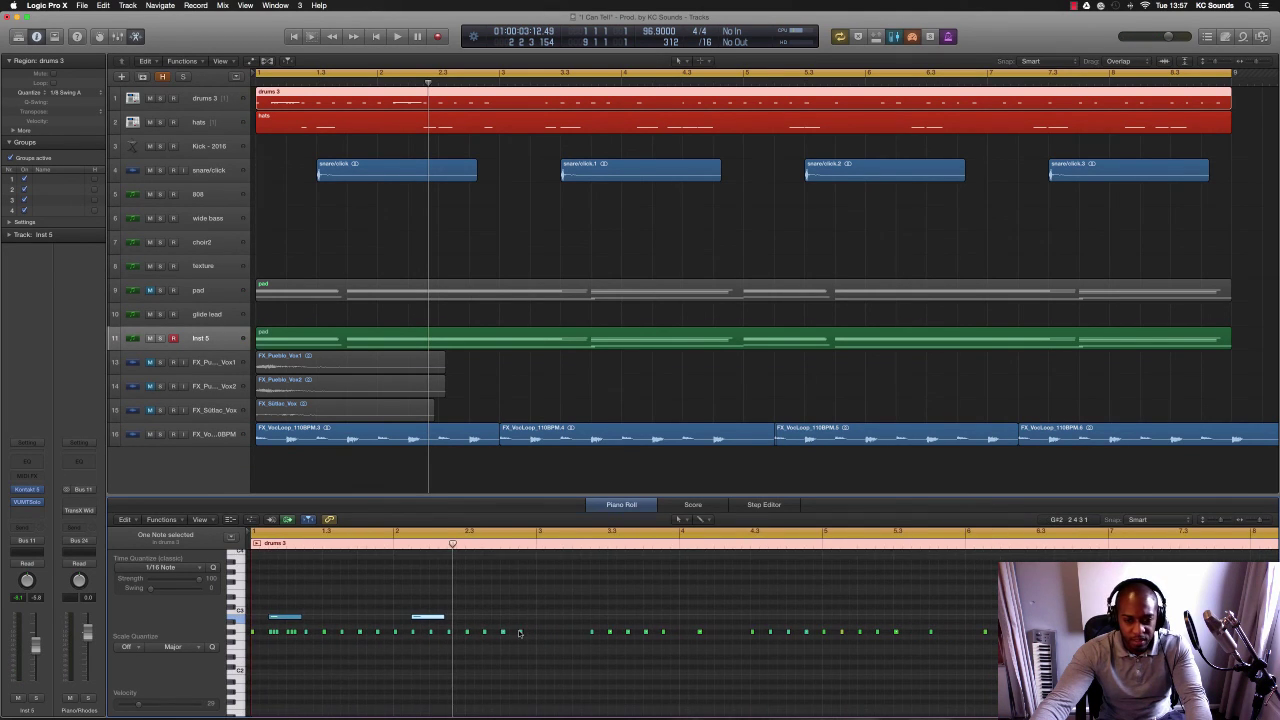
pyautogui.press('space')
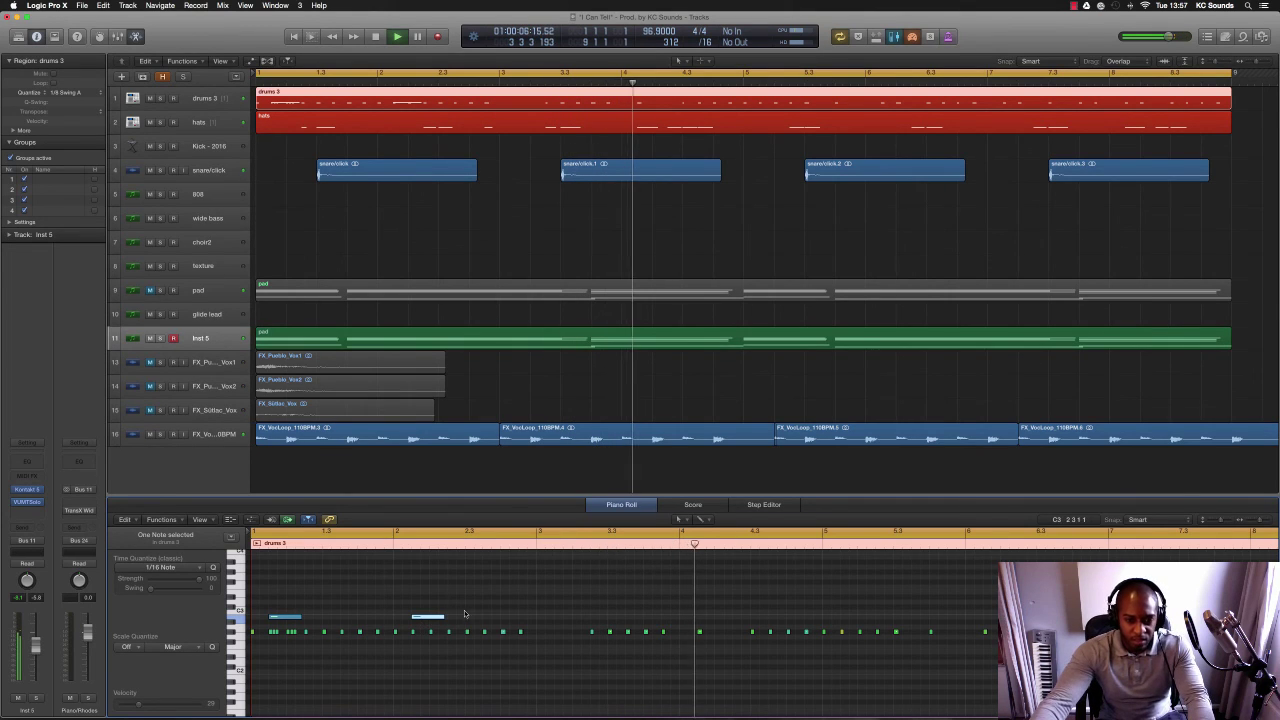
pyautogui.press('space')
pyautogui.moveTo(436, 619); pyautogui.dragTo(719, 627)
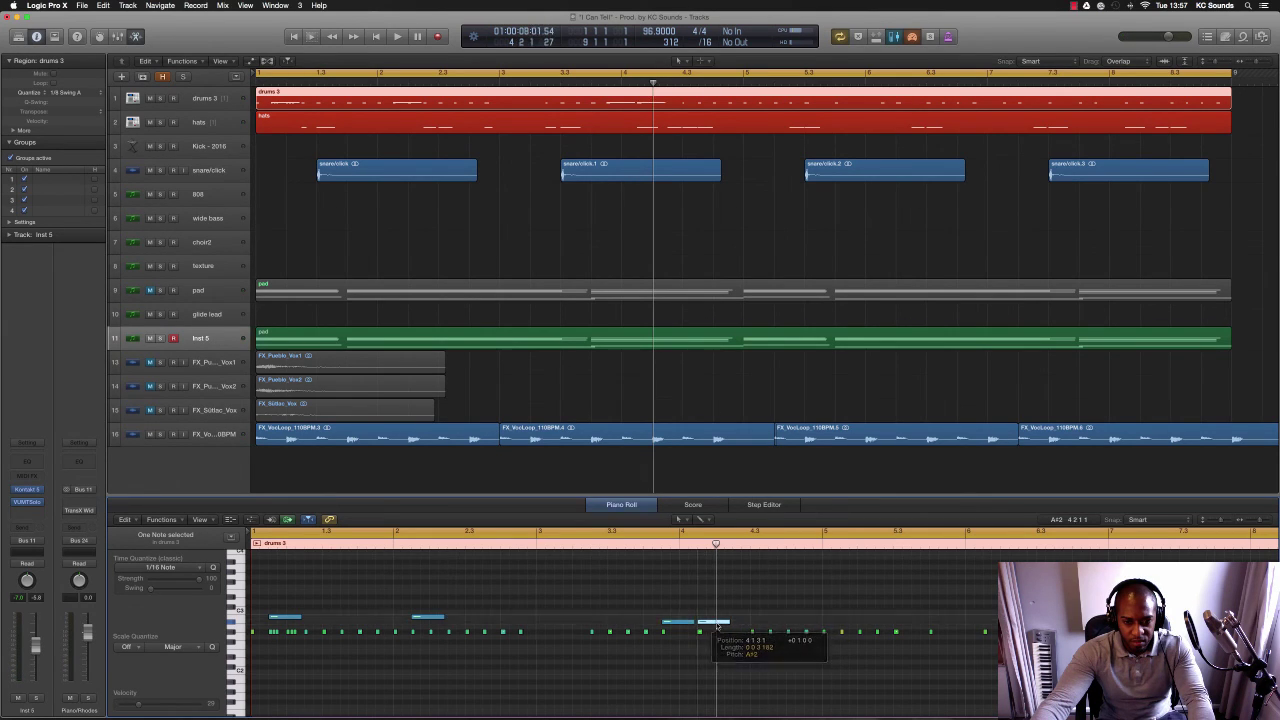
pyautogui.press('space')
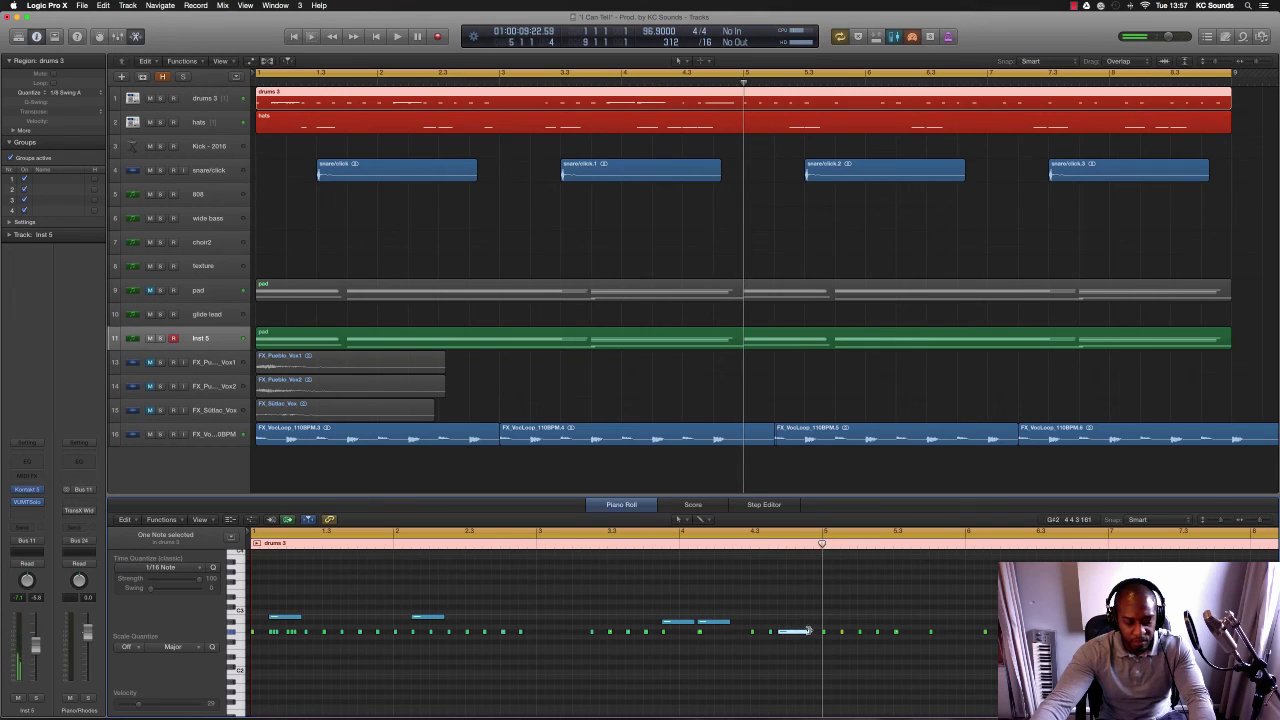
# - Add short G#2 notes between the hits in the second half of bar 4 and play from the start
pyautogui.moveTo(808, 631); pyautogui.dragTo(771, 636)
pyautogui.click(771, 633)
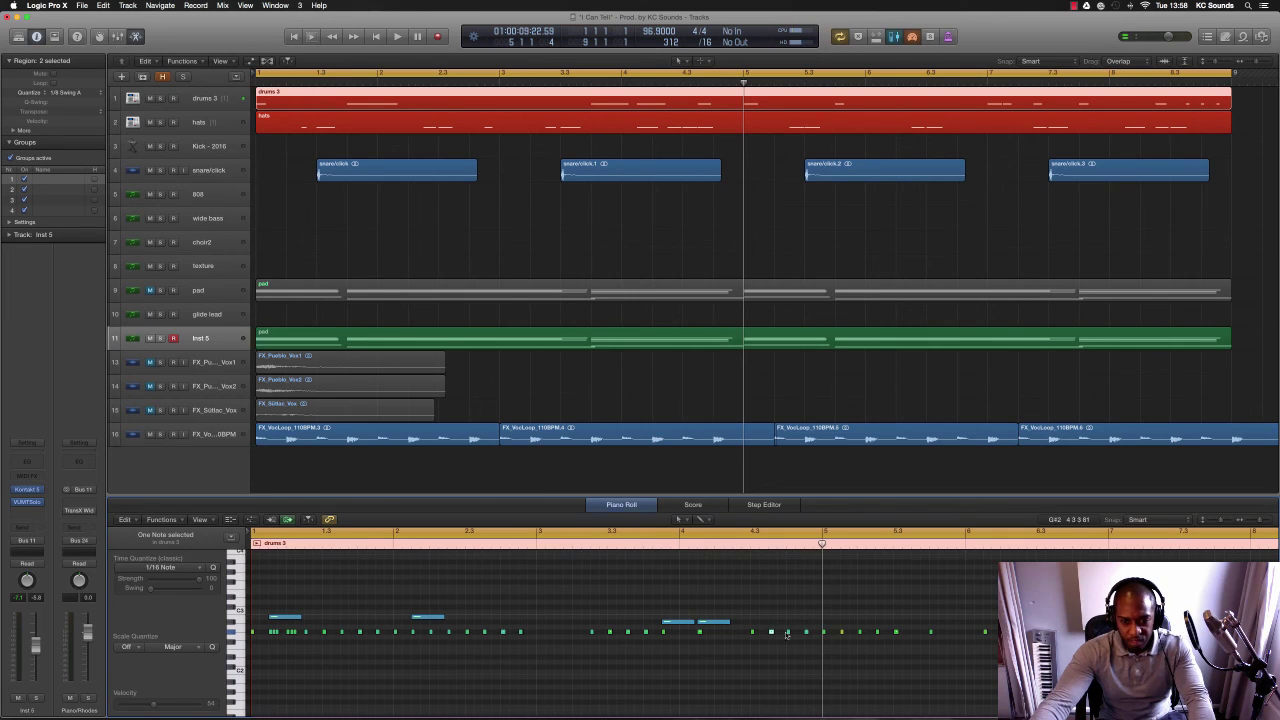
pyautogui.moveTo(773, 633)
pyautogui.mouseDown()
pyautogui.moveTo(799, 634)
pyautogui.moveTo(761, 635)
pyautogui.mouseUp()
pyautogui.press('Return')
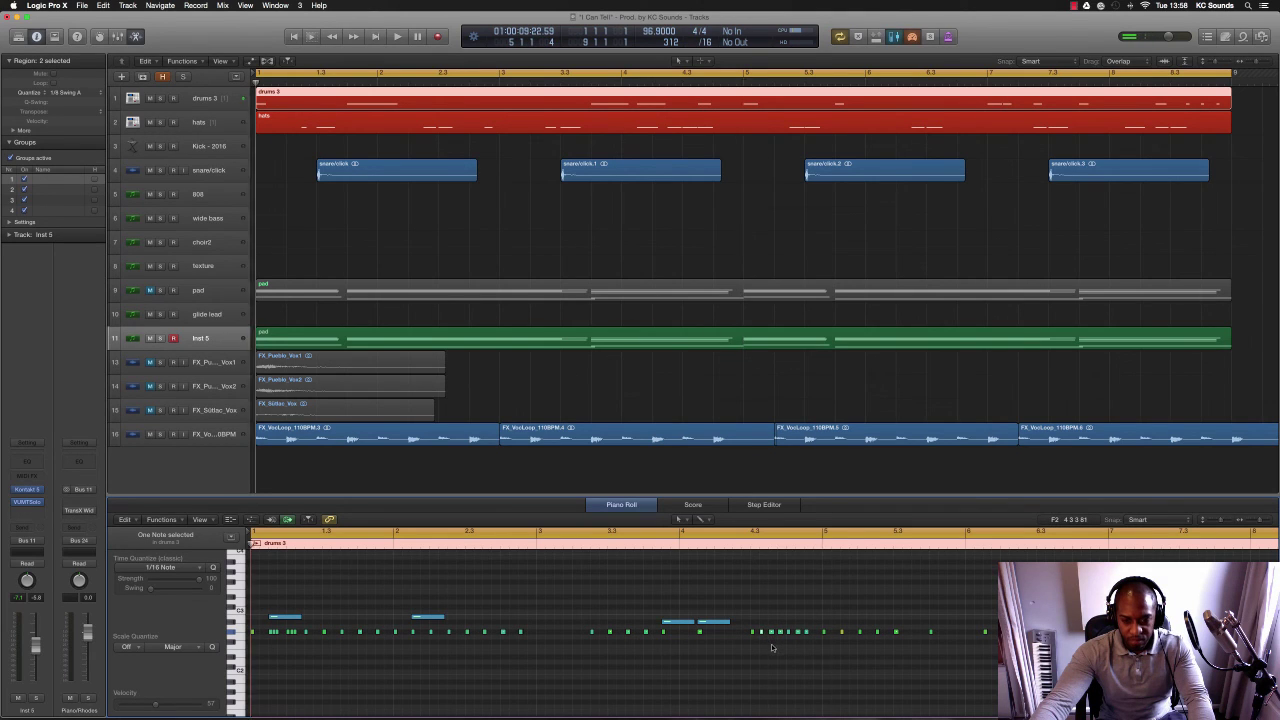
pyautogui.press('space')
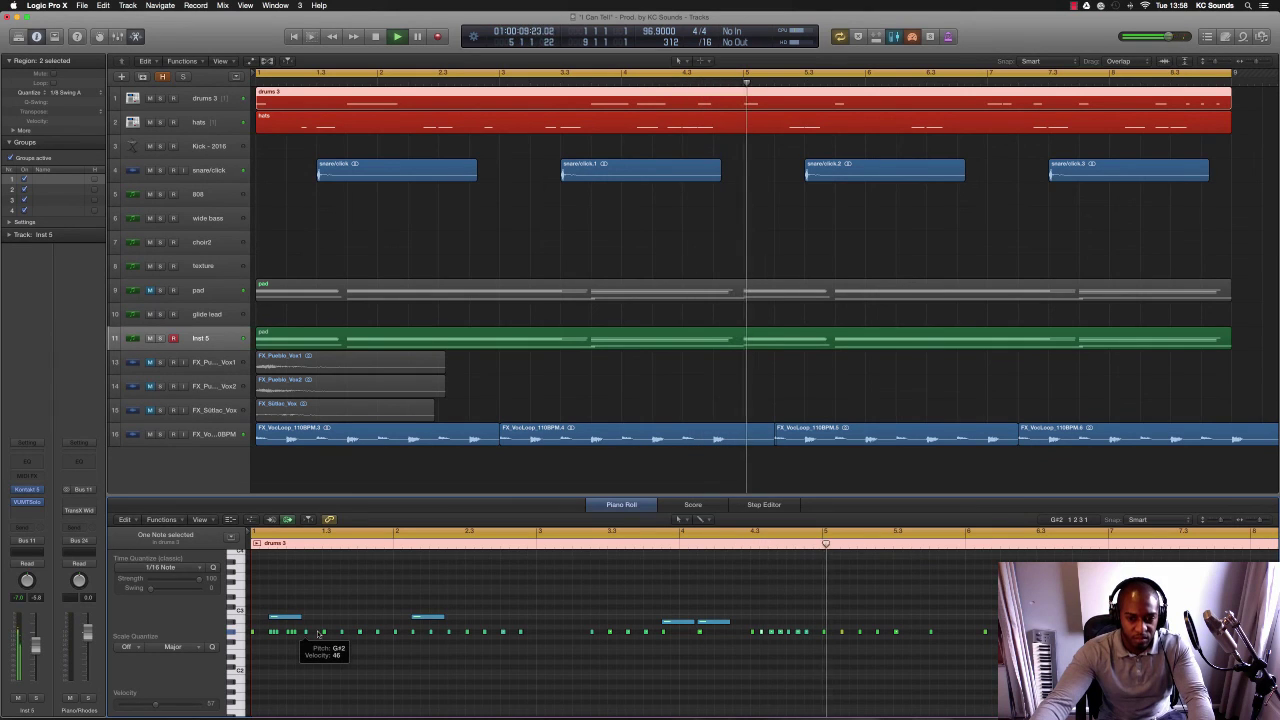
# - Examine the G#2 notes in the second half of bar 4 up close and replay the beat from the start
pyautogui.press('space')
pyautogui.press('super+Down')
pyautogui.press('super+Down')
pyautogui.press('super+Right')
pyautogui.press('super+Right')
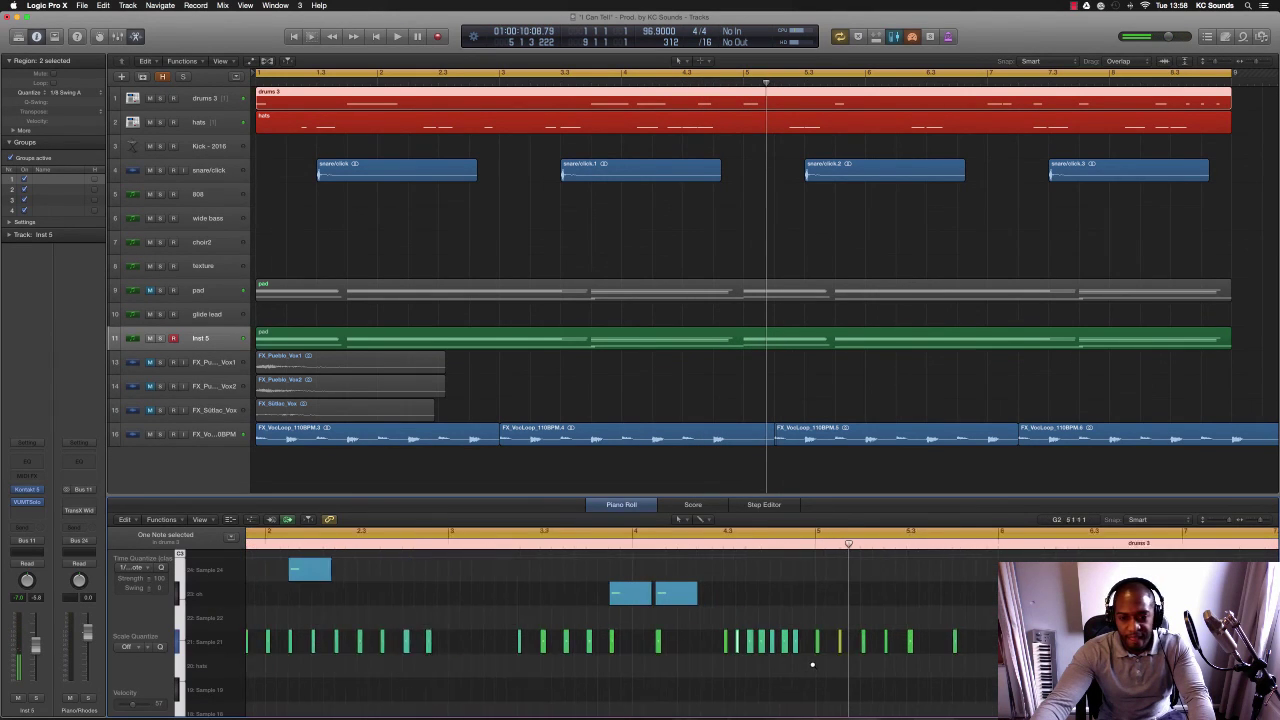
pyautogui.press('super+Right')
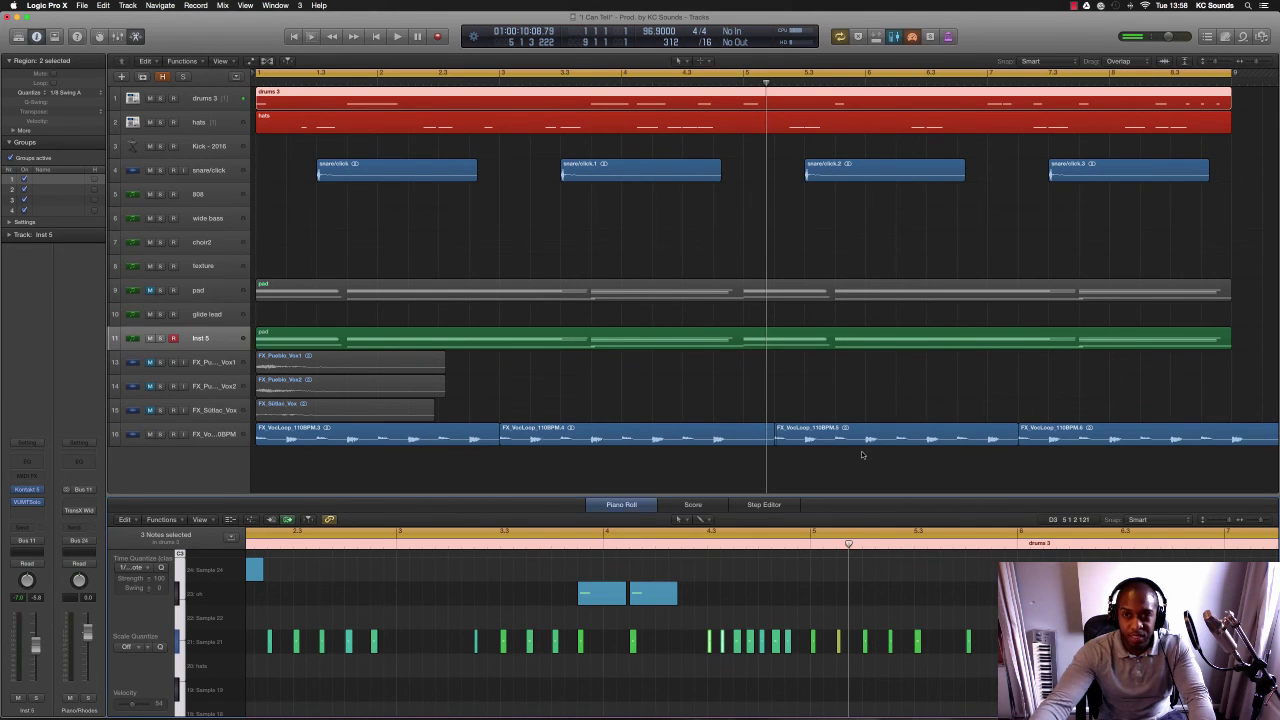
pyautogui.press('Return')
pyautogui.press('space')
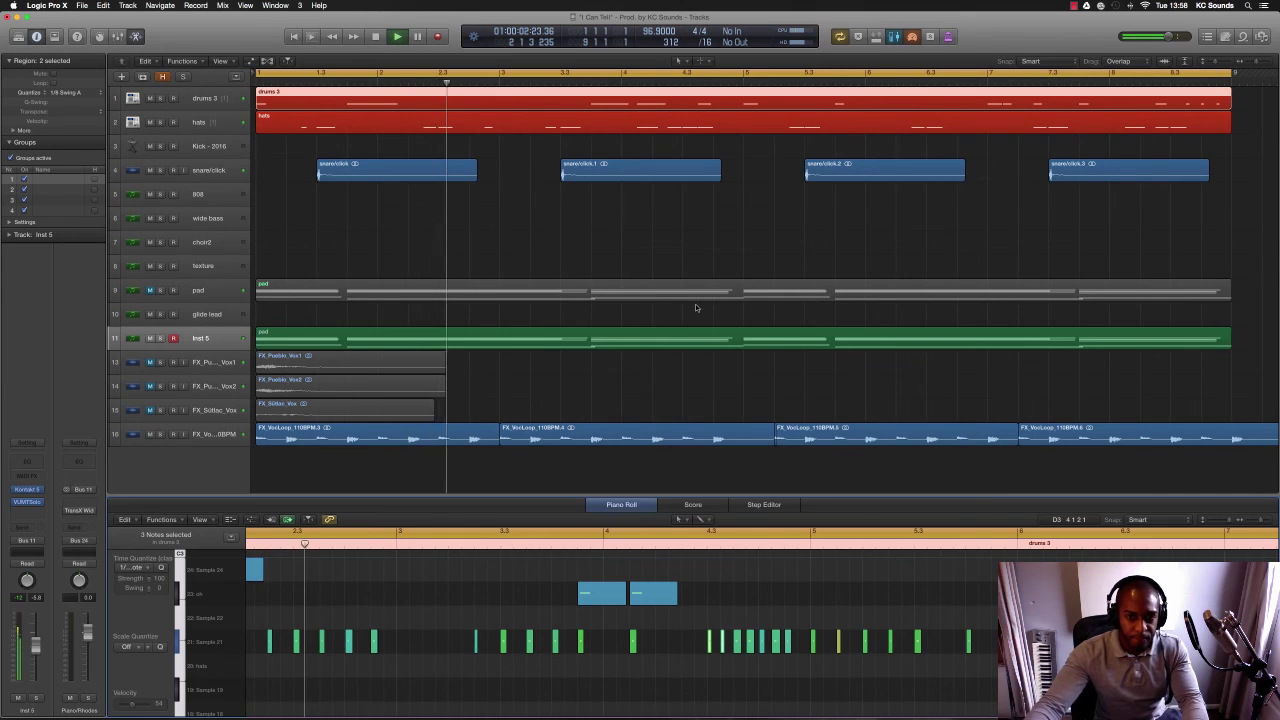
pyautogui.press('super+Up')
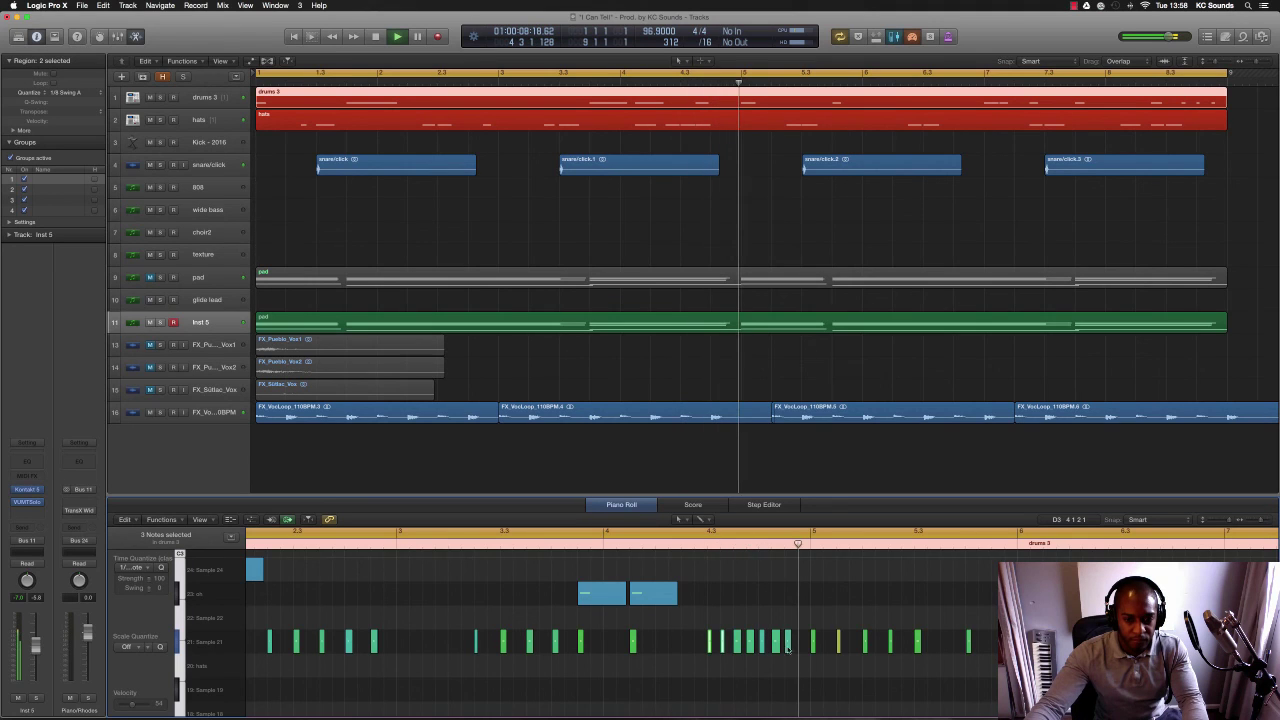
# - Tighten the G#2 notes at 4 4 into a fast roll of three adjoining short notes and play it back
pyautogui.press('space')
pyautogui.press('super+Right')
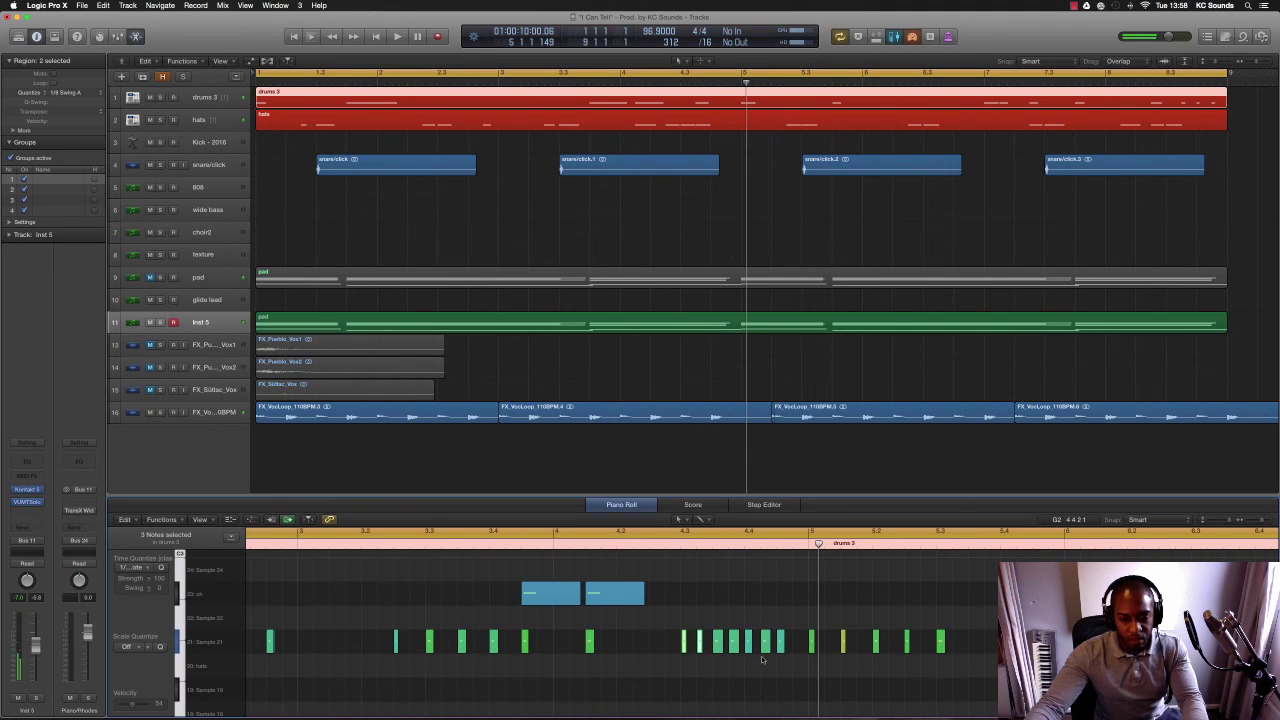
pyautogui.moveTo(764, 648); pyautogui.dragTo(687, 650)
pyautogui.press('super+Right')
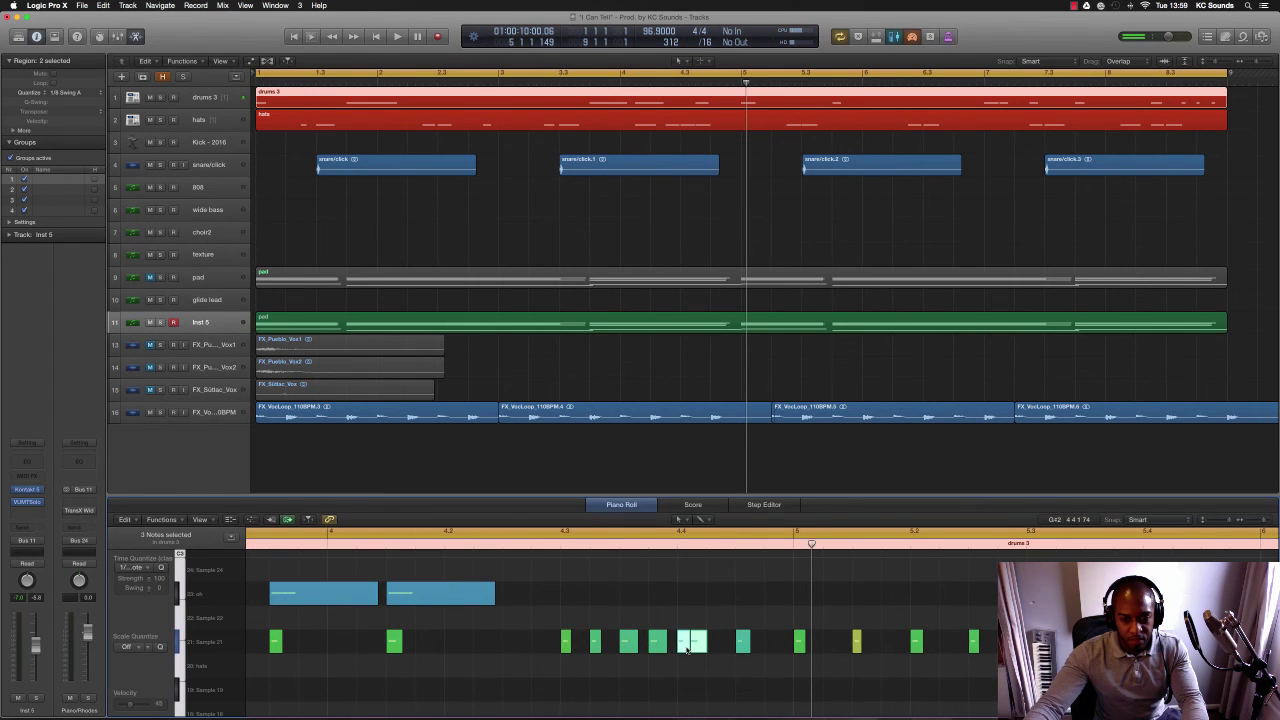
pyautogui.click(693, 668)
pyautogui.click(701, 648)
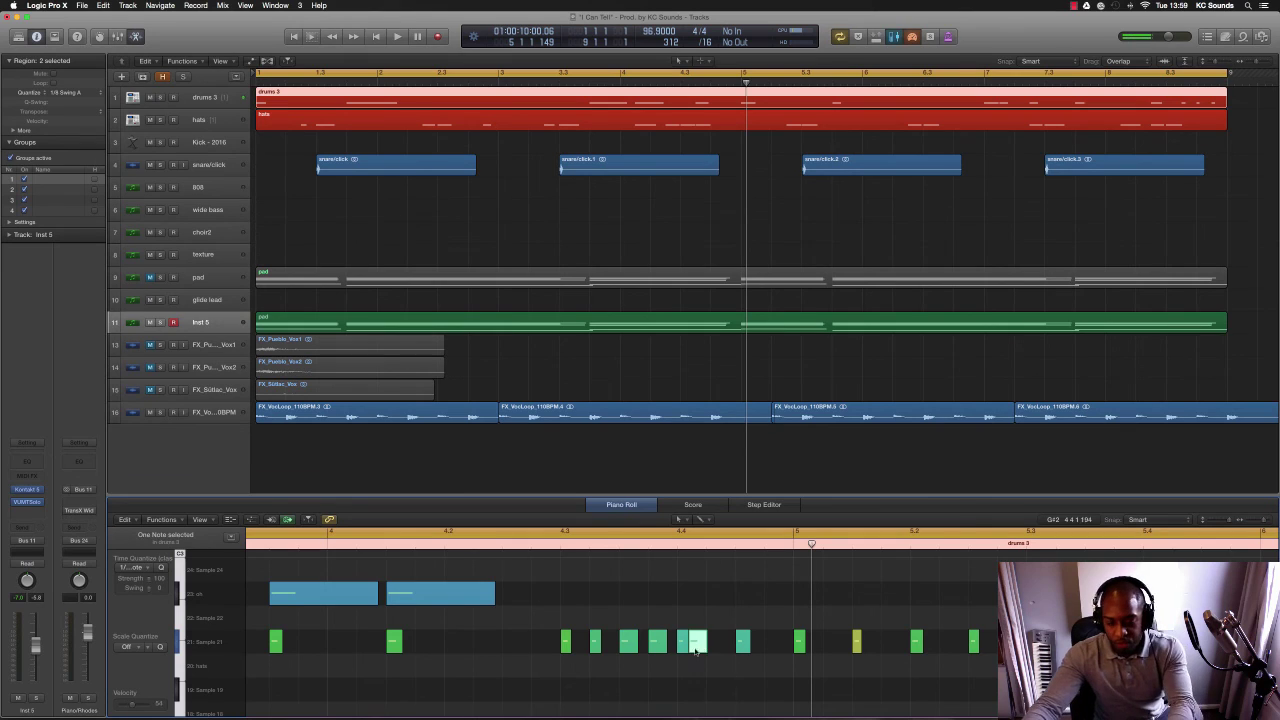
pyautogui.moveTo(685, 647); pyautogui.dragTo(706, 648)
pyautogui.press('super+Right')
pyautogui.press('super+Right')
pyautogui.press('super+Right')
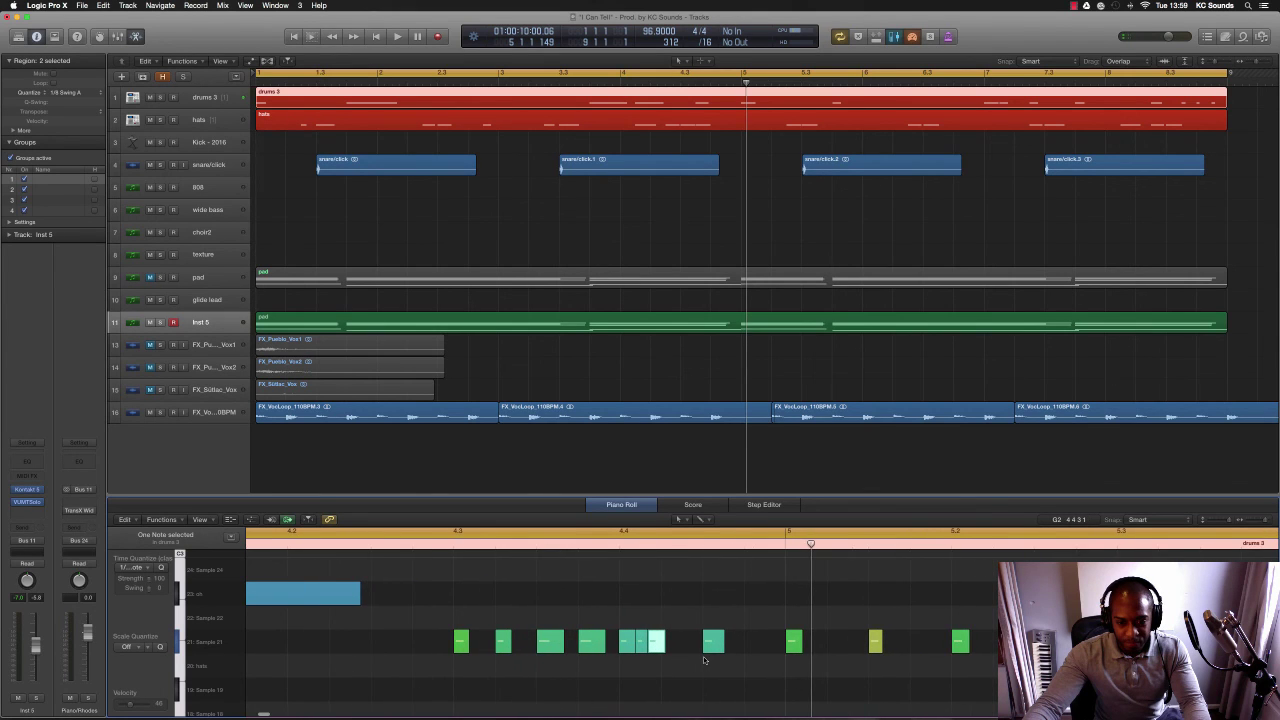
pyautogui.press('space')
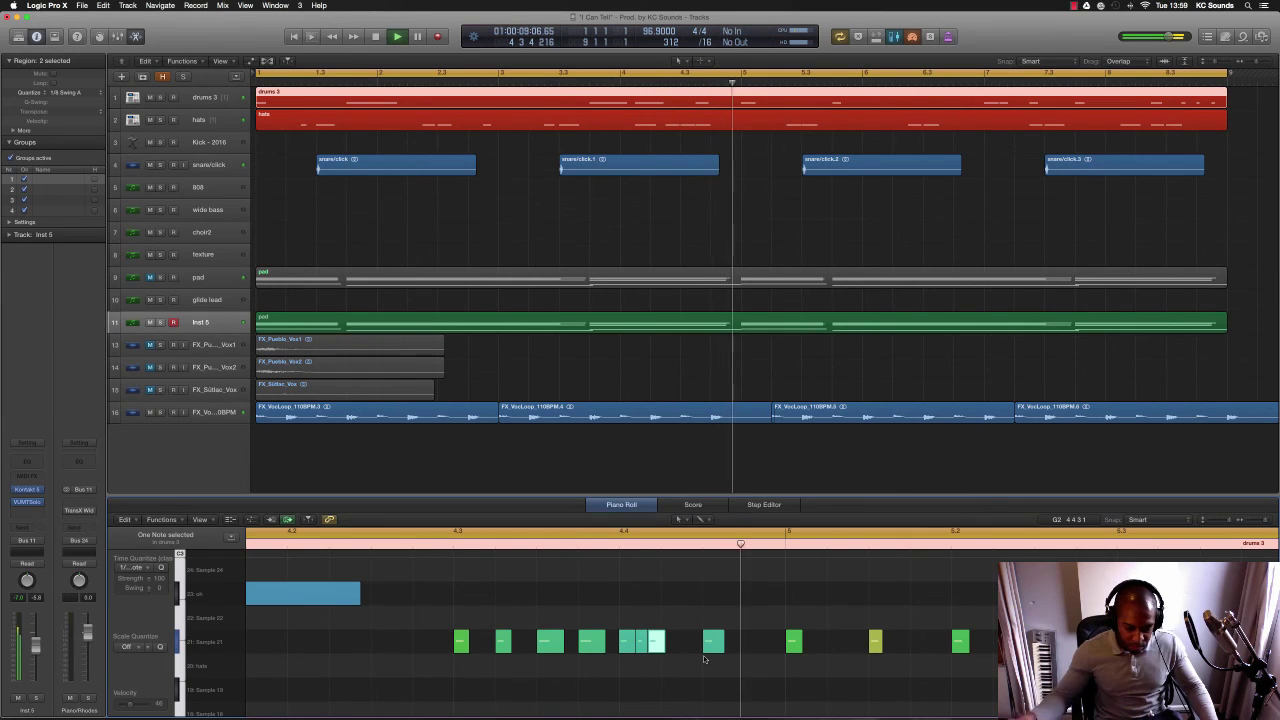
# - Add a long A#2 note at 5 1 3 in the drums 3 region, lower its velocity and play from the start
pyautogui.click(878, 594)
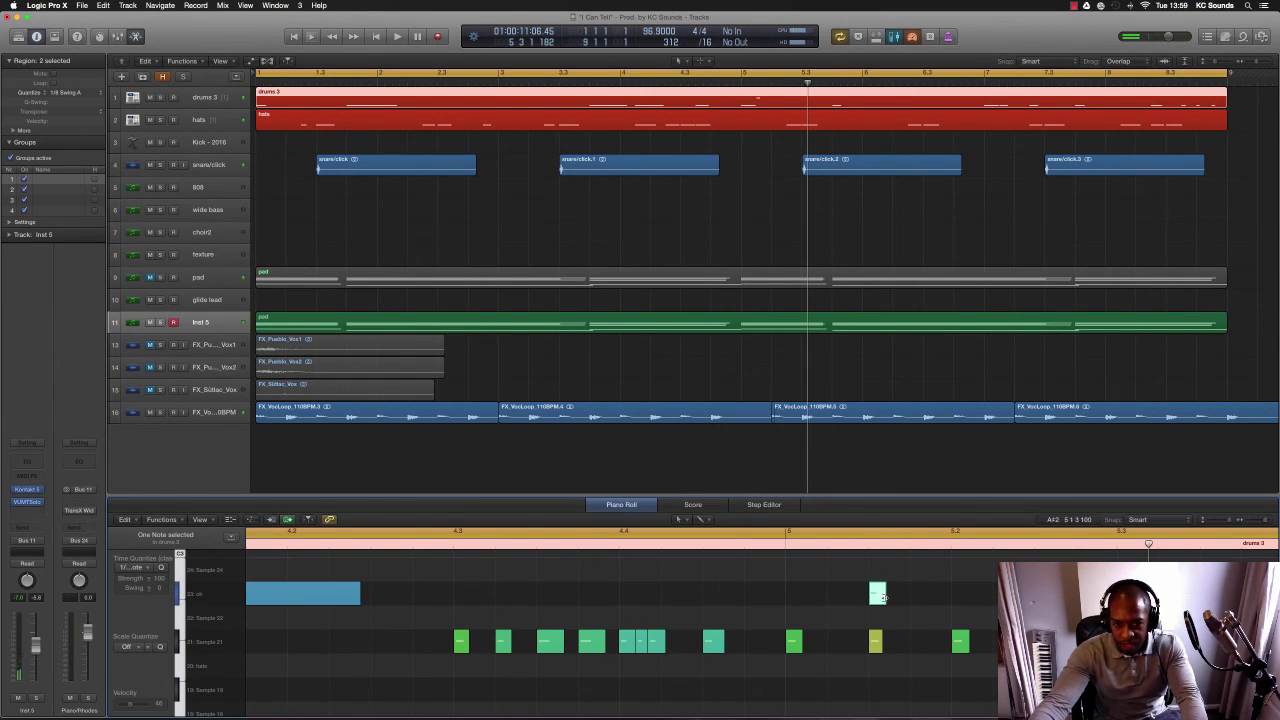
pyautogui.moveTo(883, 597); pyautogui.dragTo(990, 594)
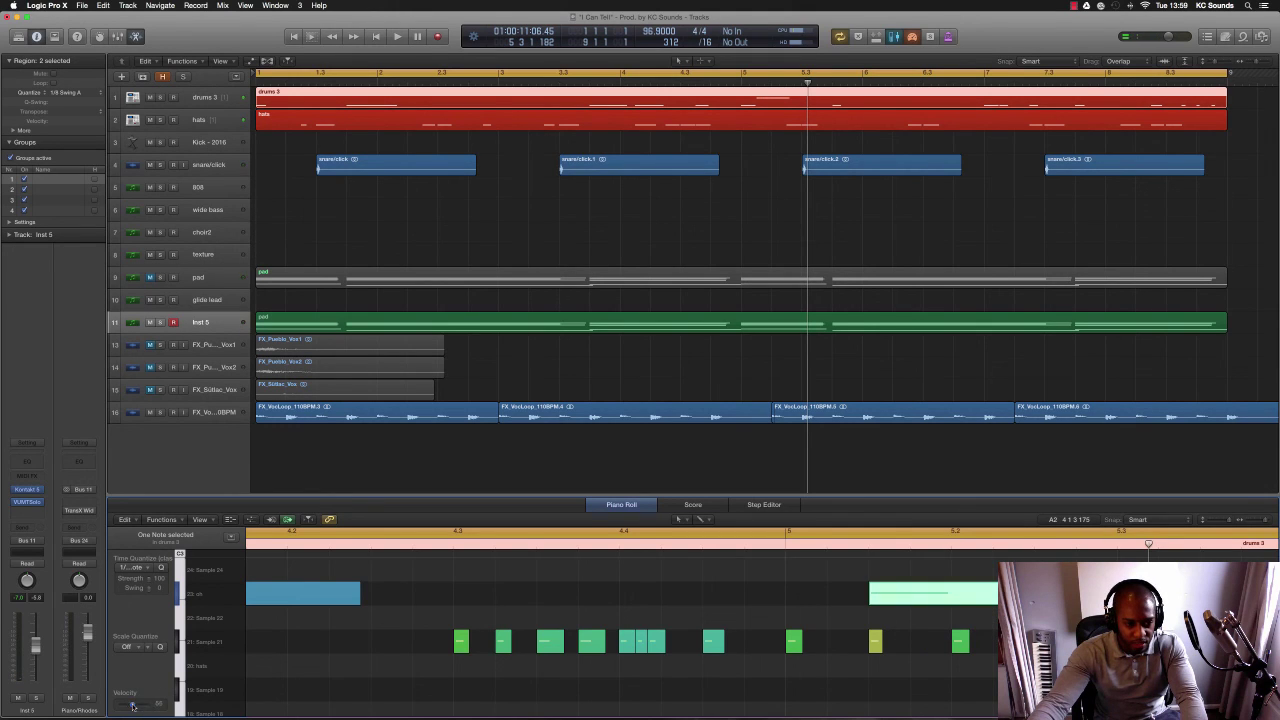
pyautogui.moveTo(129, 707); pyautogui.dragTo(126, 706)
pyautogui.press('space')
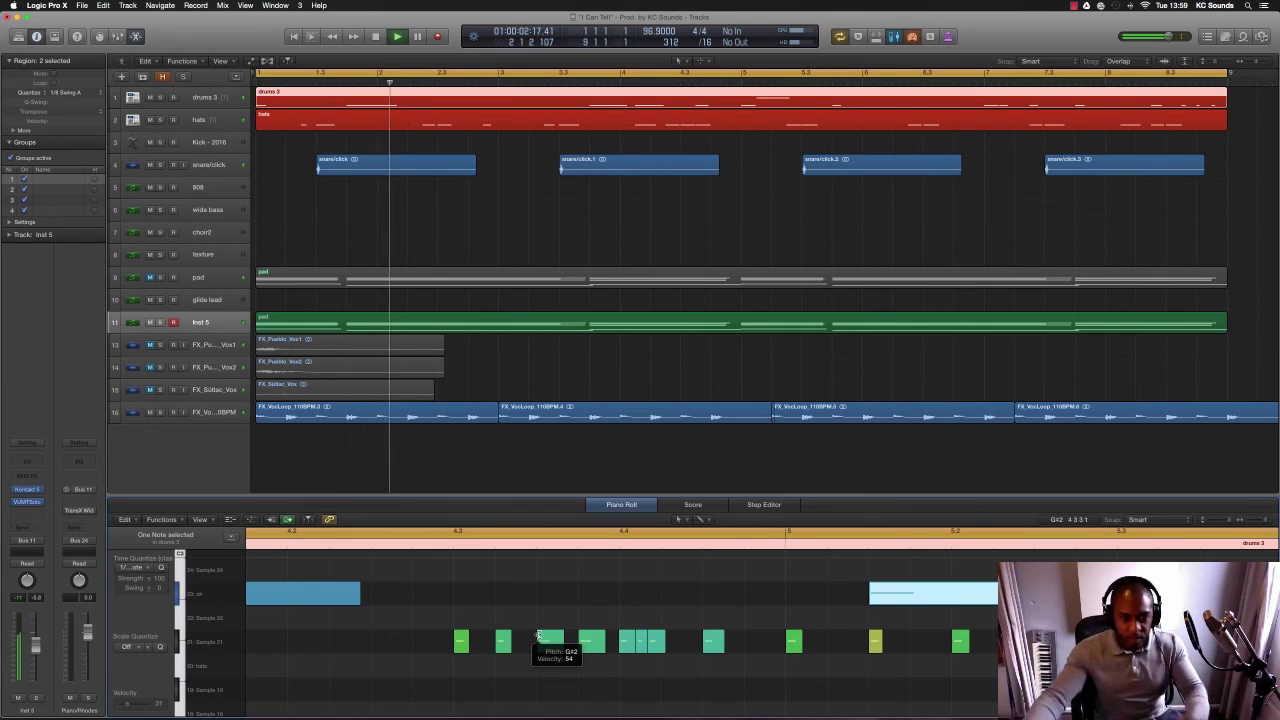
# - Select the glide lead track and raise its volume to -10.4 dB while the beat plays
pyautogui.click(205, 120)
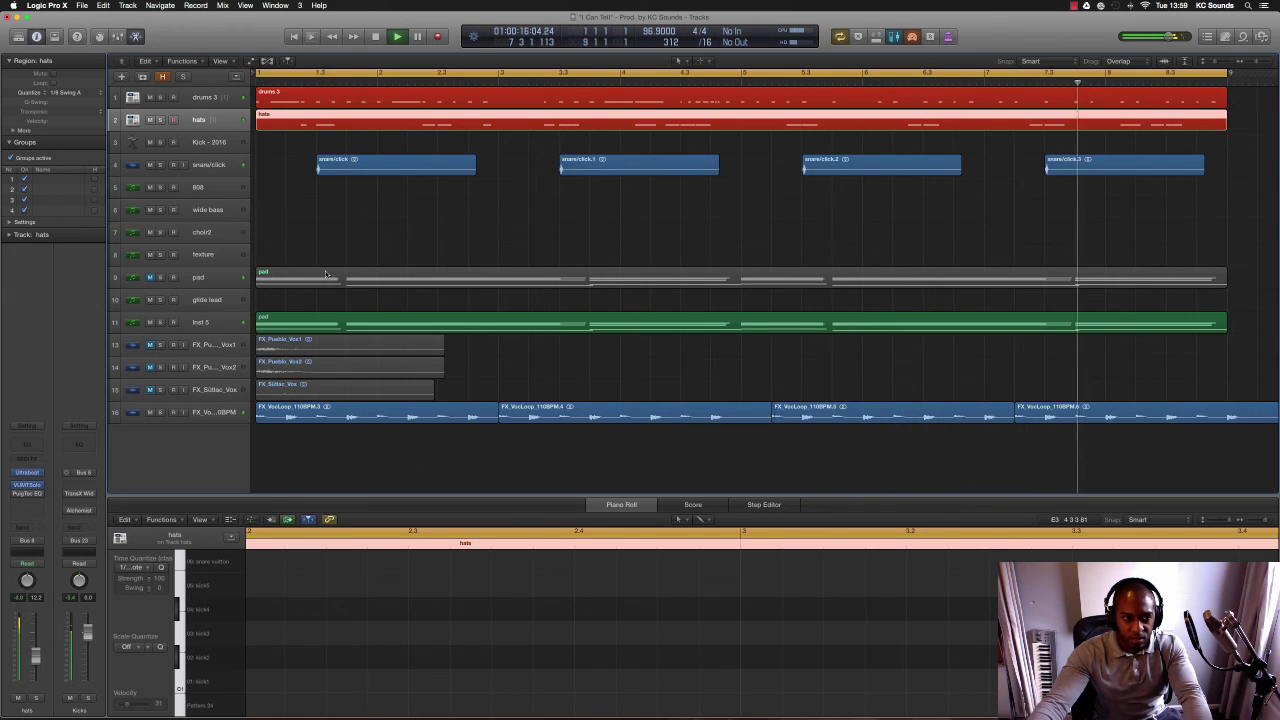
pyautogui.click(212, 302)
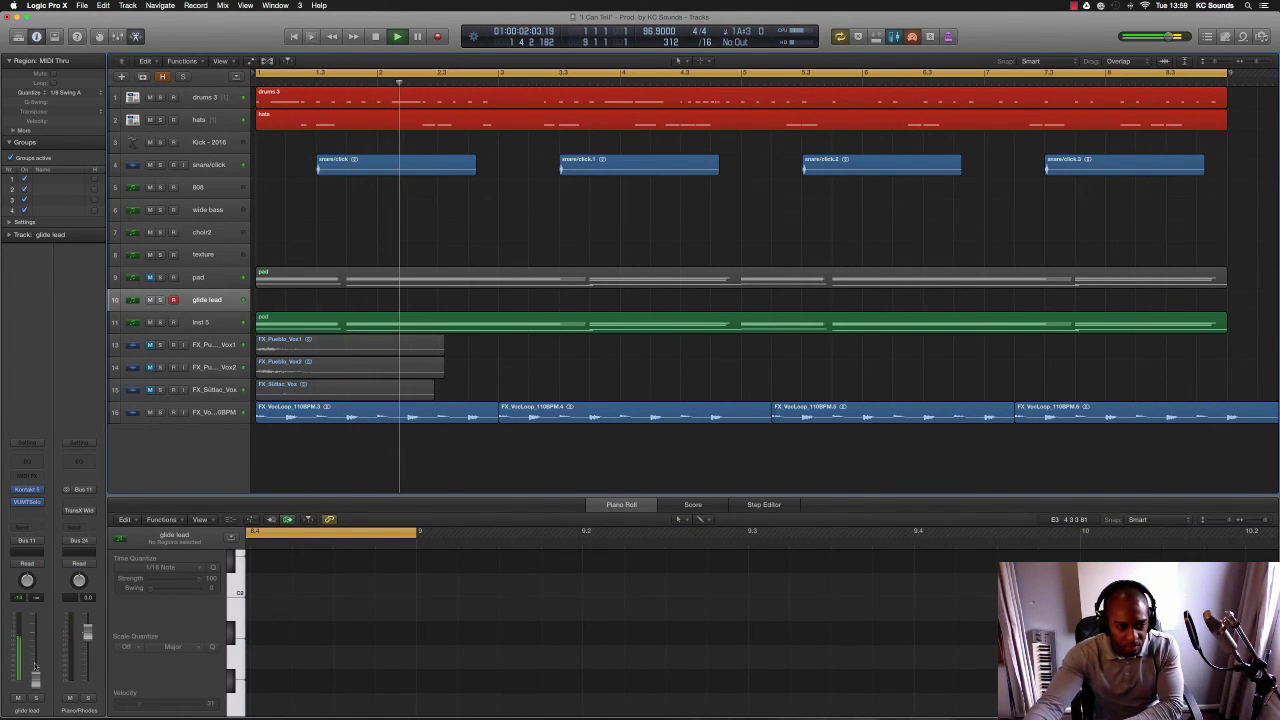
pyautogui.moveTo(35, 667); pyautogui.dragTo(35, 641)
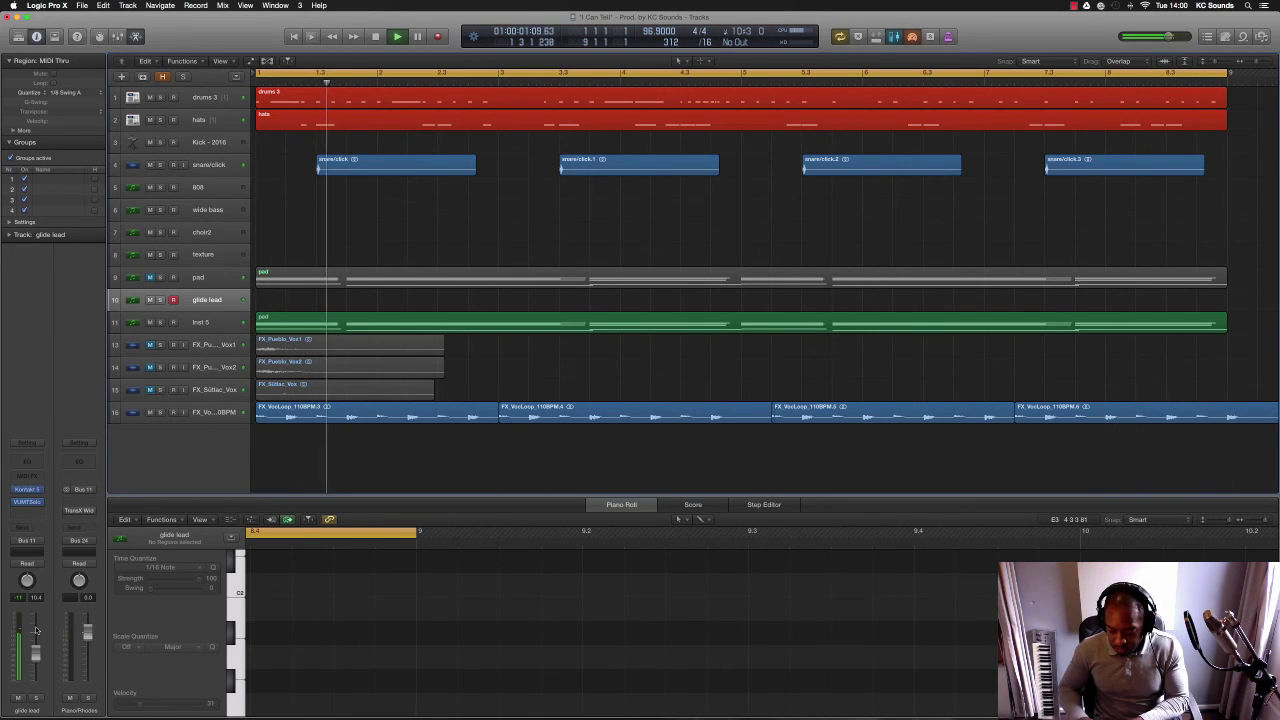
pyautogui.press('space')
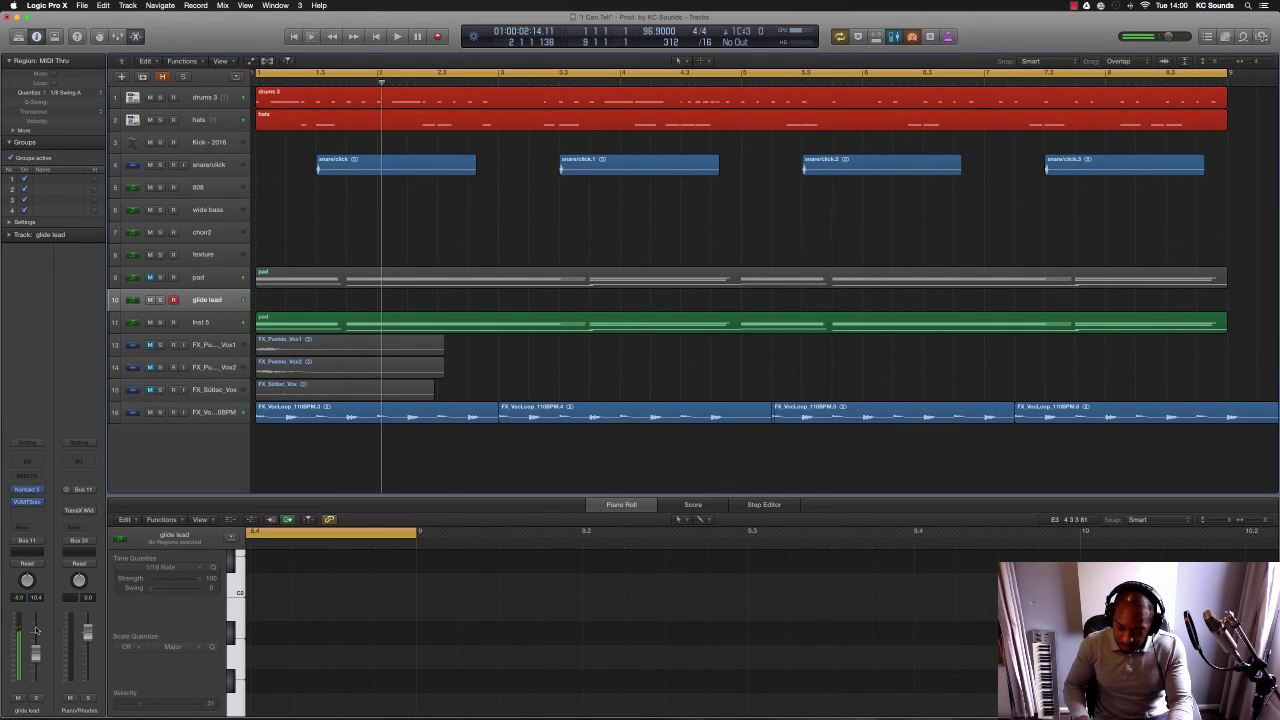
pyautogui.press('Return')
pyautogui.press('space')
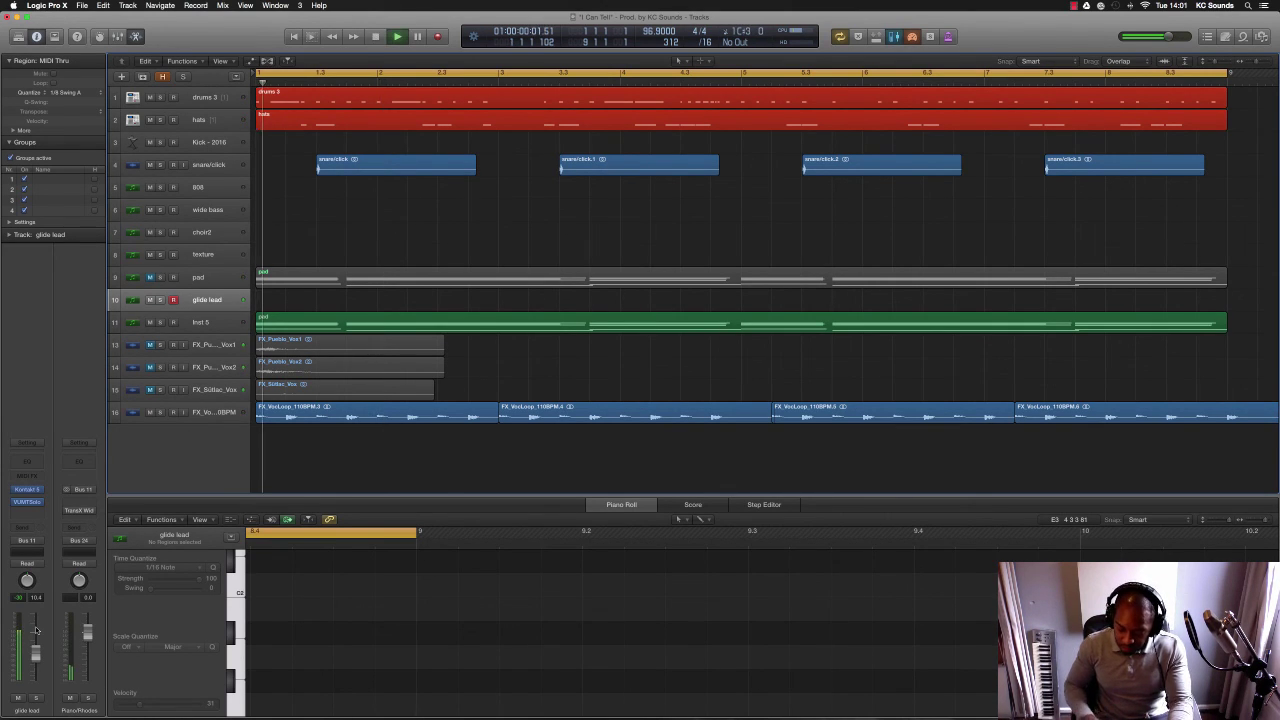
pyautogui.press('space')
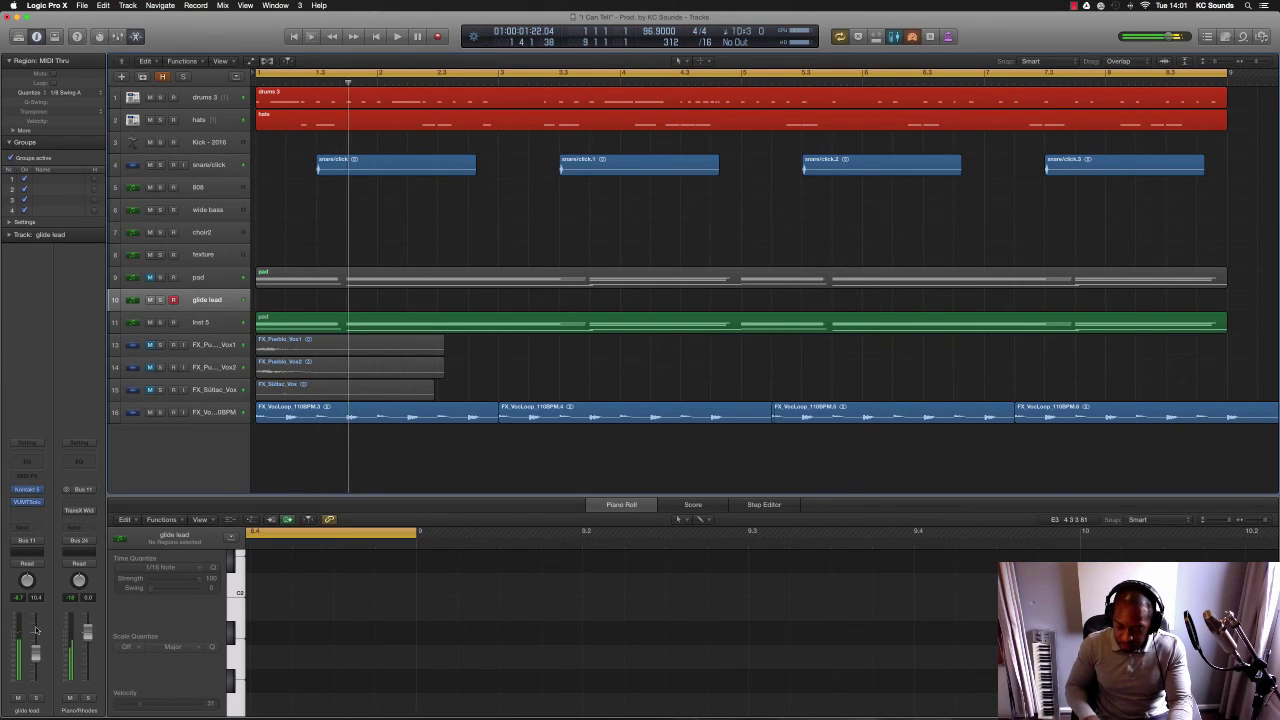
pyautogui.press('Return')
pyautogui.press('space')
pyautogui.press('space')
# - Perform a glide lead melody from the start, capture it as a four-bar region and copy that region to bar 5
pyautogui.press('Return')
pyautogui.press('space')
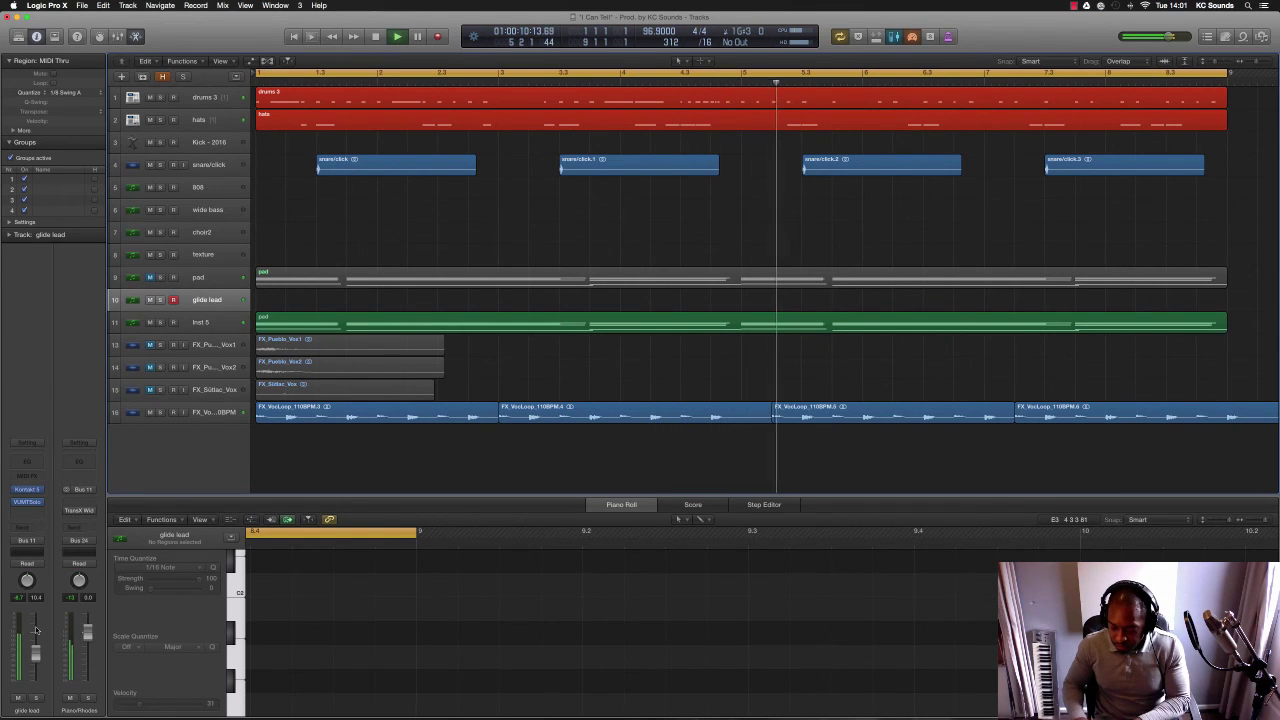
pyautogui.press('Return')
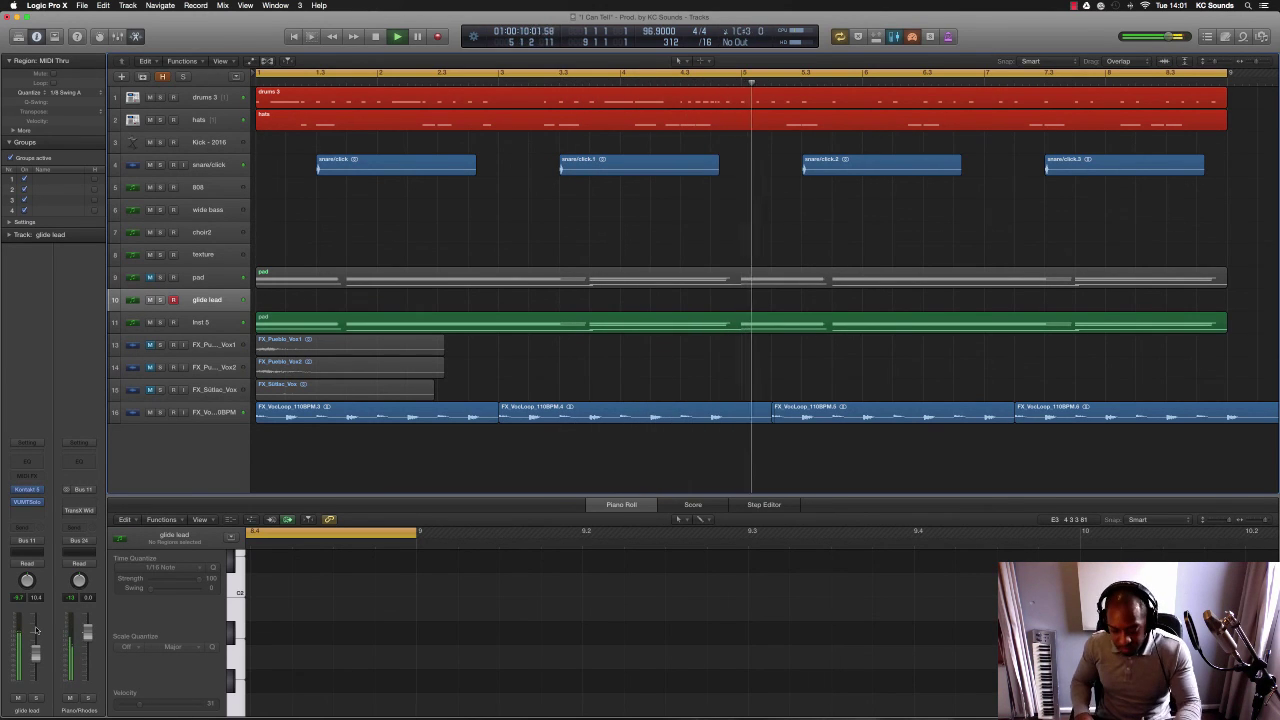
pyautogui.press('space')
pyautogui.hotkey('shift', 'r')
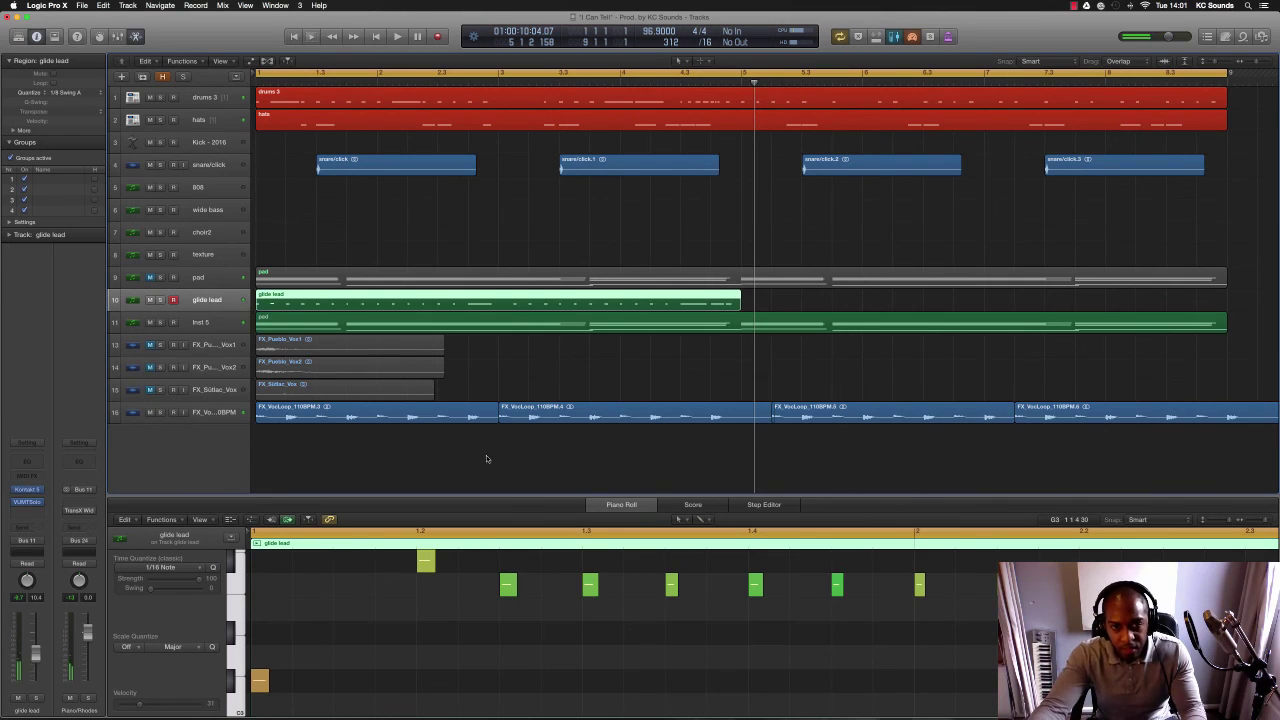
pyautogui.moveTo(907, 297); pyautogui.dragTo(980, 300)
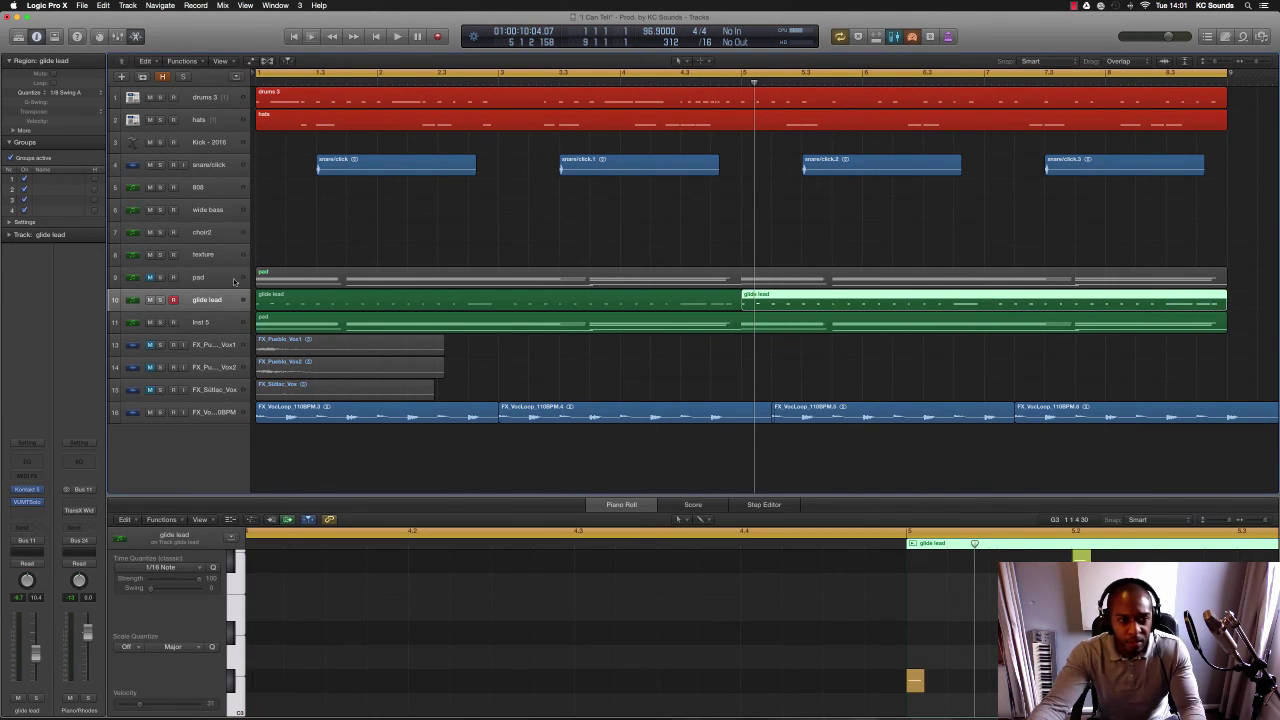
# - Perform a long held note on the texture track from the start and capture it as a region spanning bars 1 and 2
pyautogui.click(203, 254)
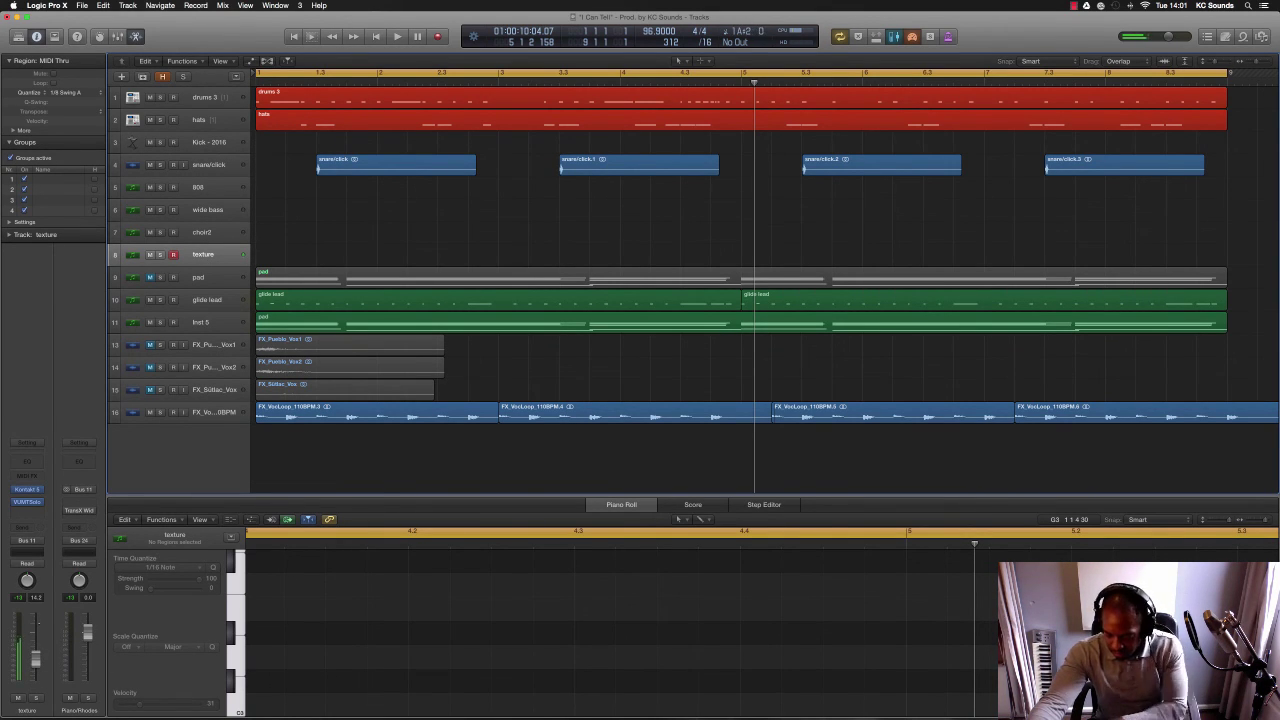
pyautogui.press('Return')
pyautogui.press('space')
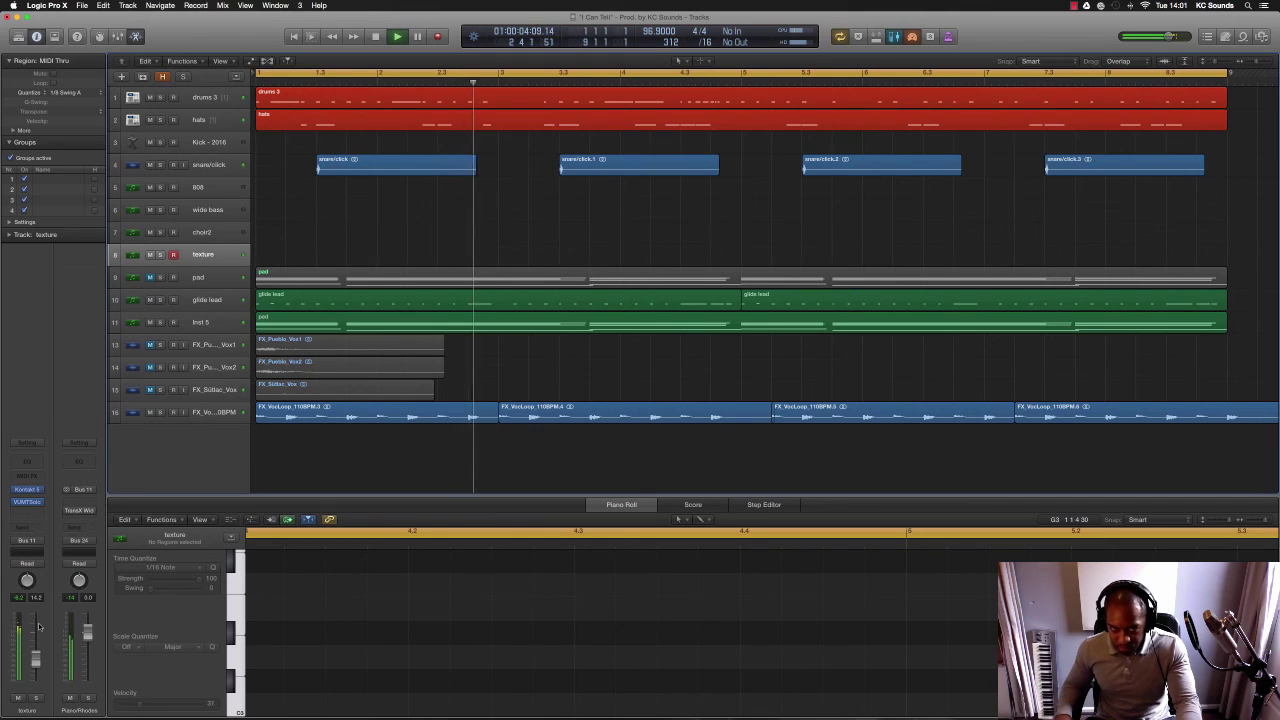
pyautogui.hotkey('shift', 'r')
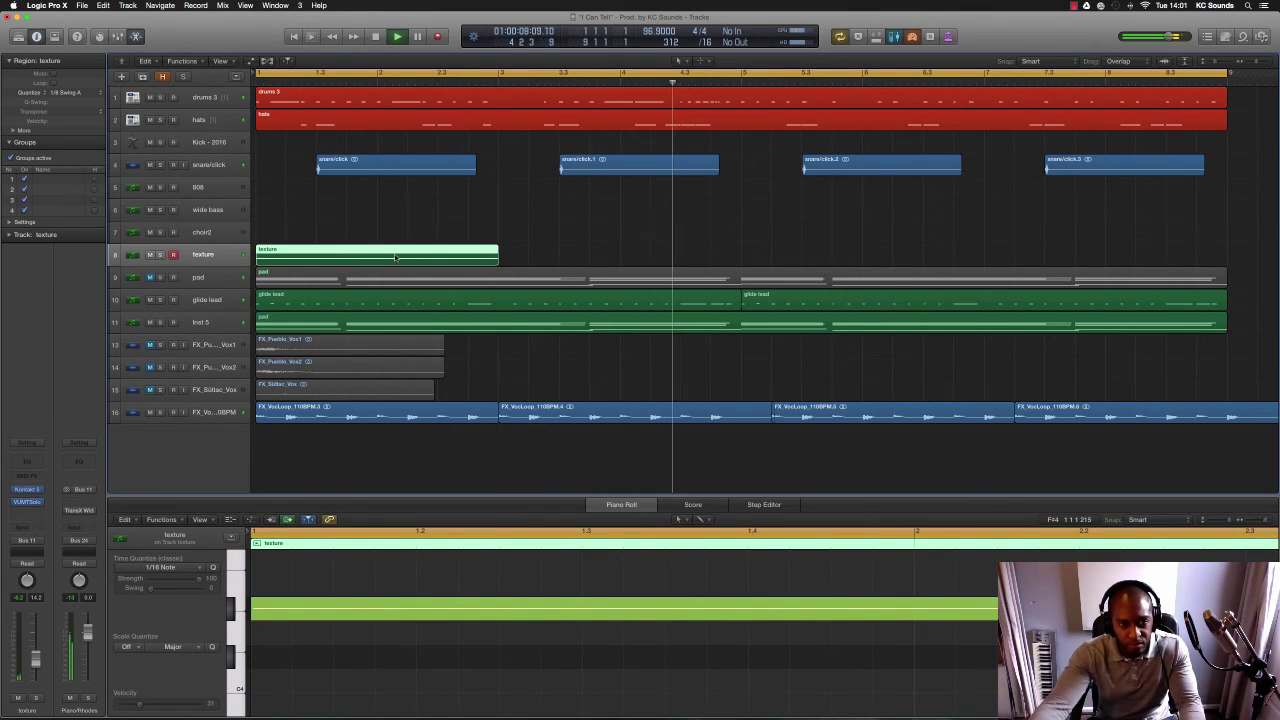
# - Copy the texture region to beat 2 of bar 5, in line with the third vocal loop, and play from the start
pyautogui.moveTo(383, 250); pyautogui.dragTo(896, 268)
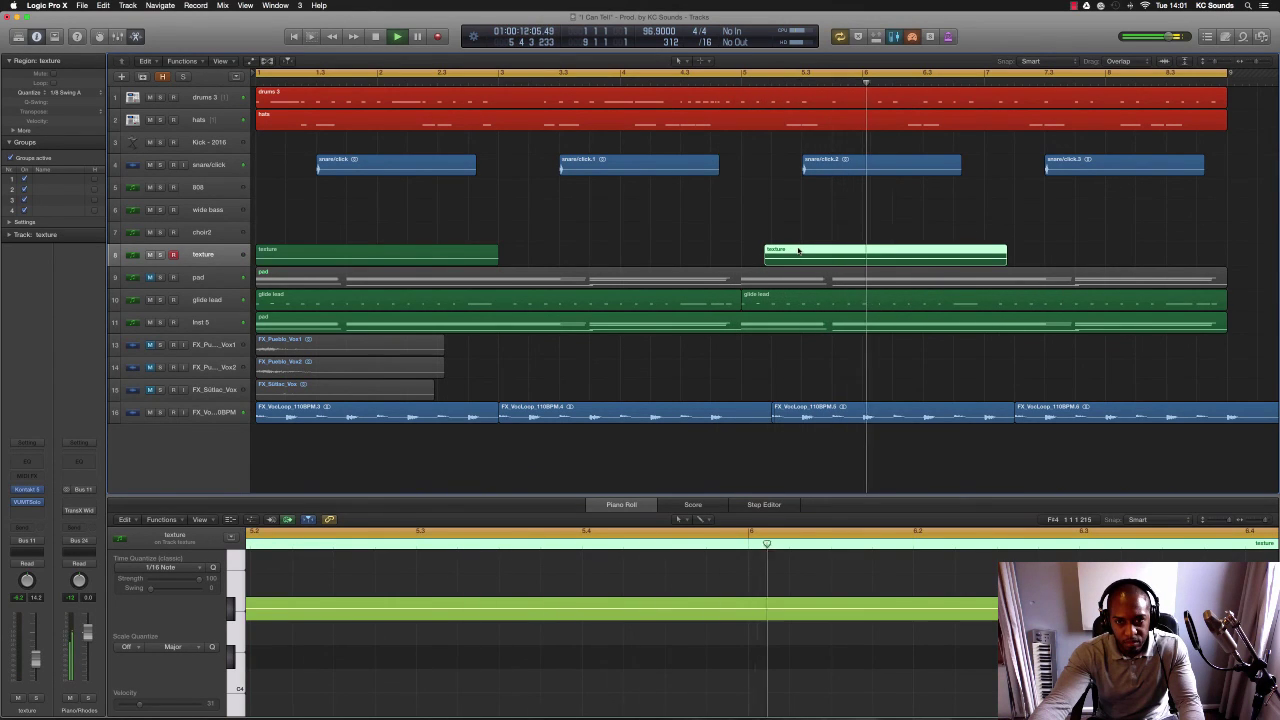
pyautogui.moveTo(800, 250); pyautogui.dragTo(796, 252)
pyautogui.press('space')
pyautogui.press('Return')
pyautogui.press('space')
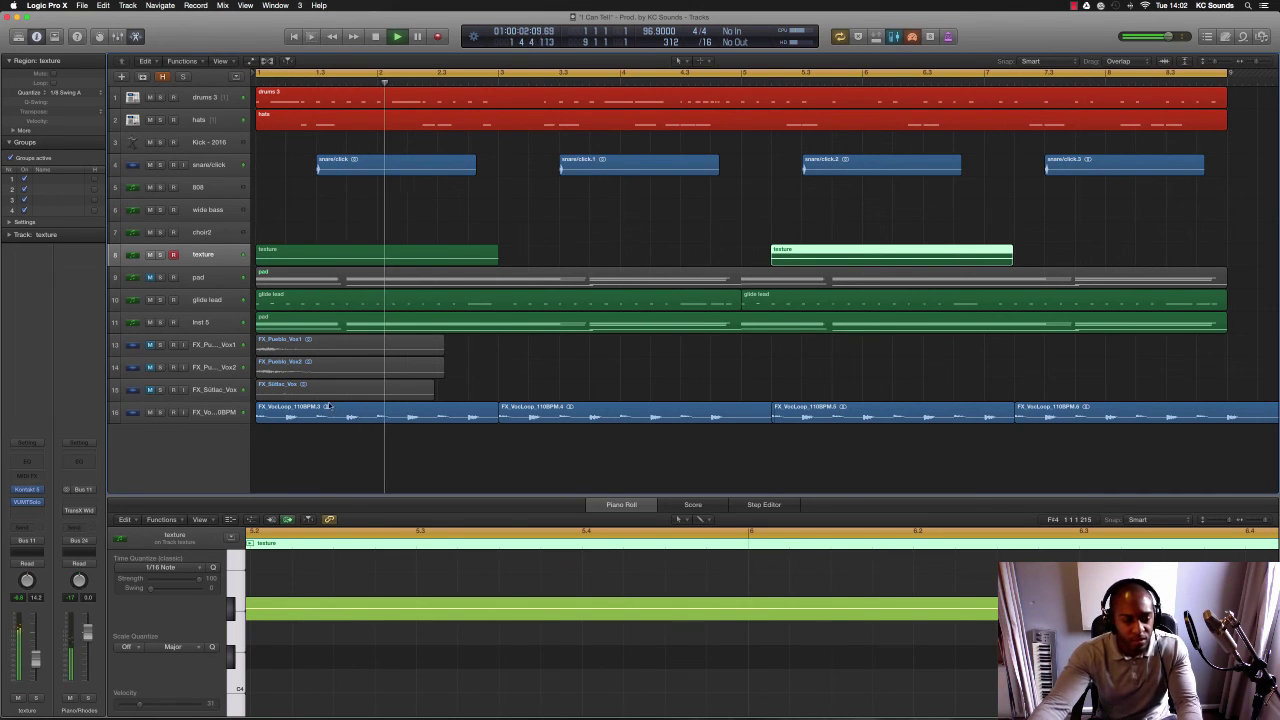
# - Perform a bassline on the 808 track from the start and capture it as an eight-bar region
pyautogui.click(217, 188)
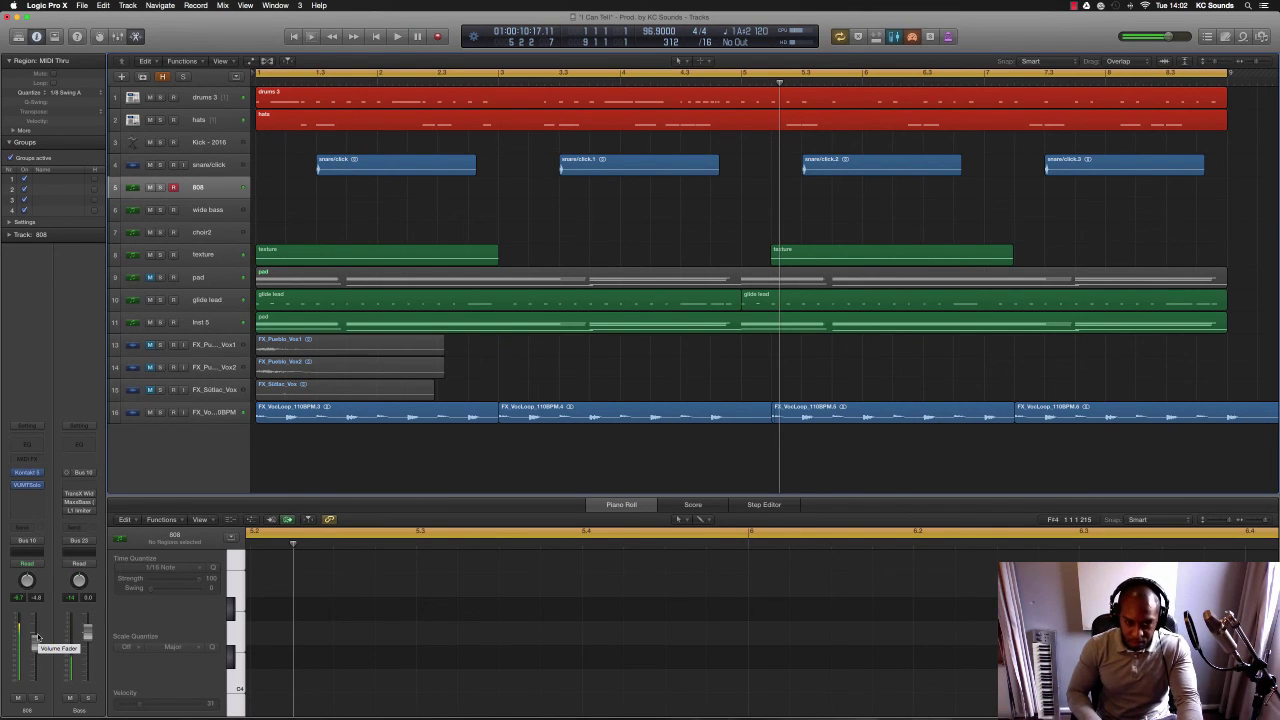
pyautogui.press('Return')
pyautogui.press('space')
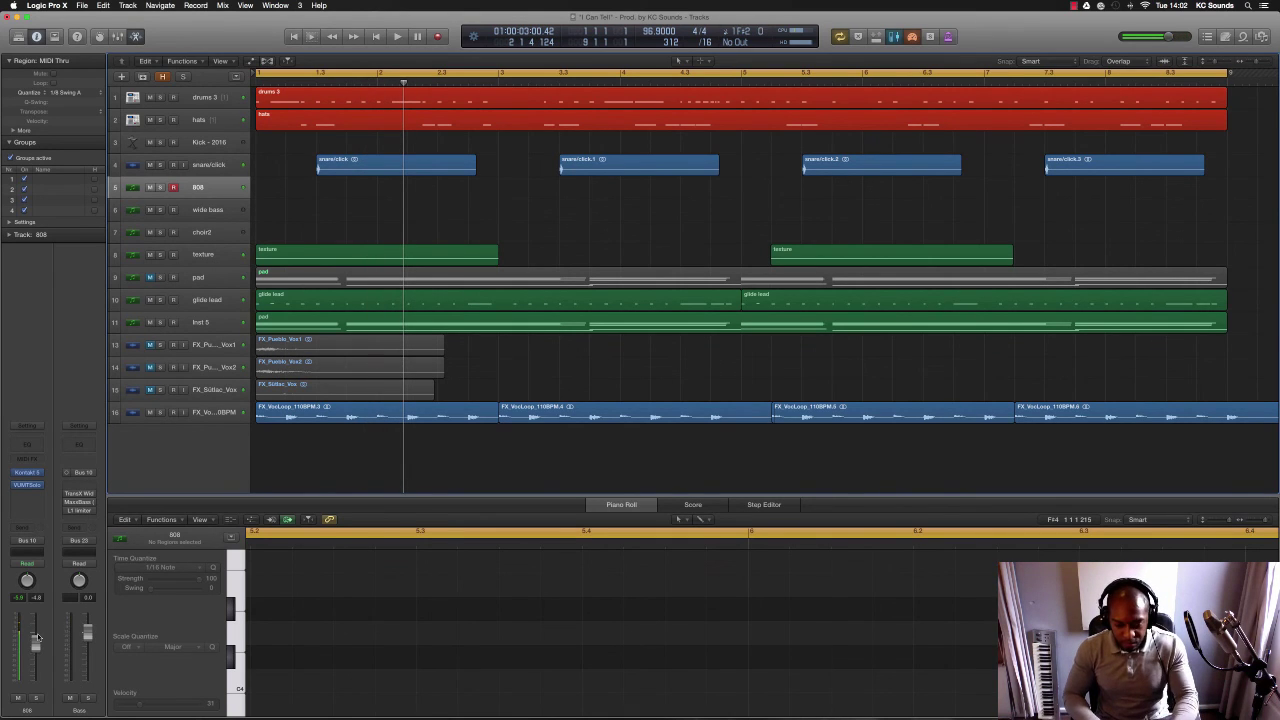
pyautogui.press('Return')
pyautogui.press('space')
pyautogui.press('Return')
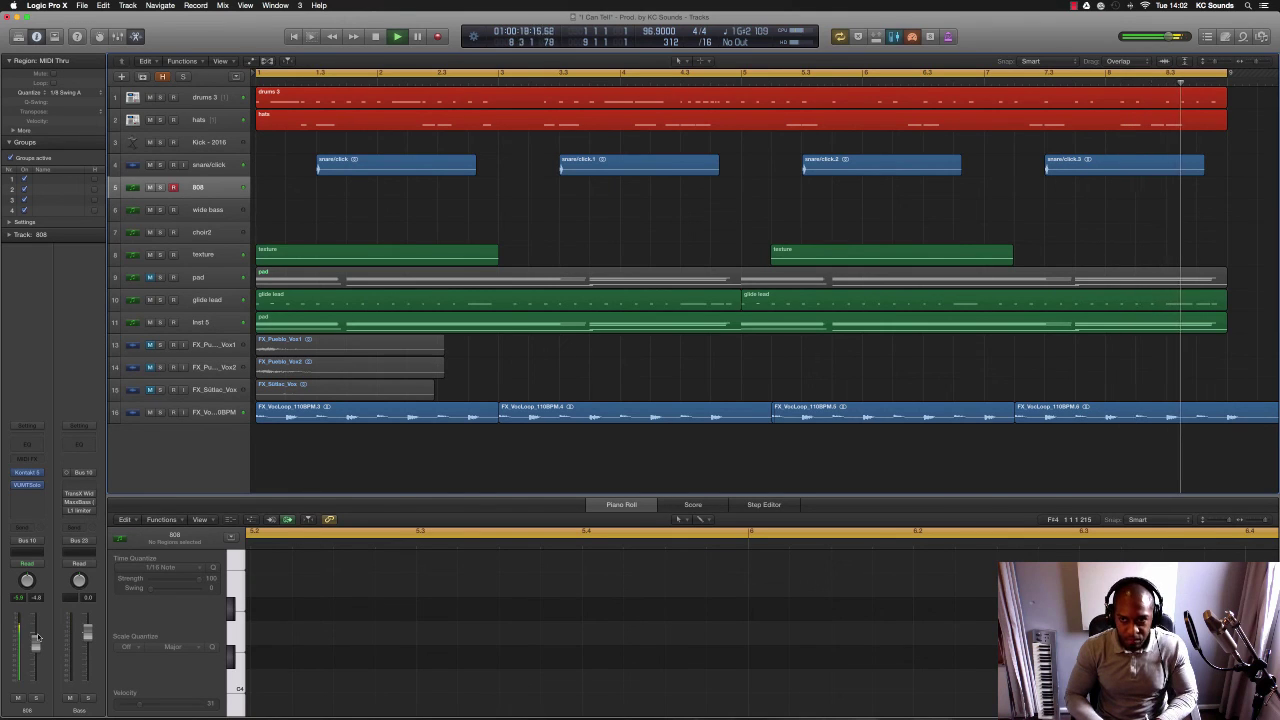
pyautogui.press('space')
pyautogui.press('super+z')
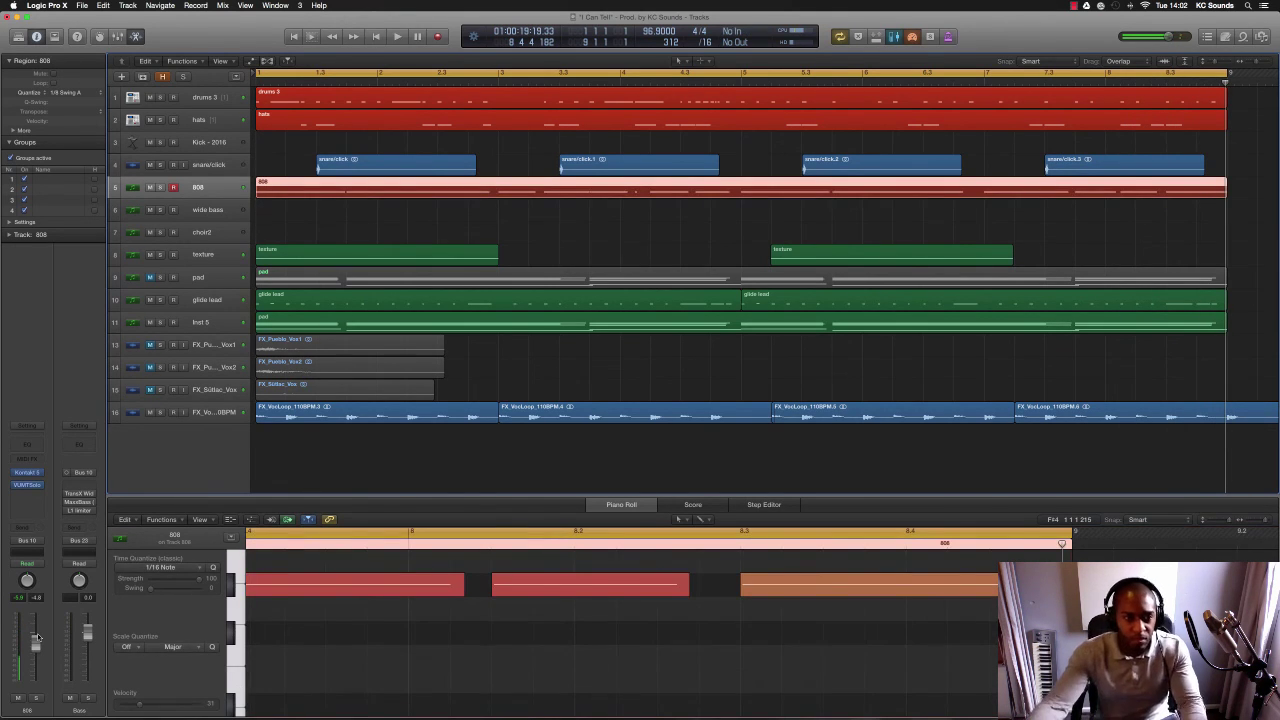
# - Inspect the VUMTSolo plug-in on the texture track, close it and play the beat from the start
pyautogui.click(206, 255)
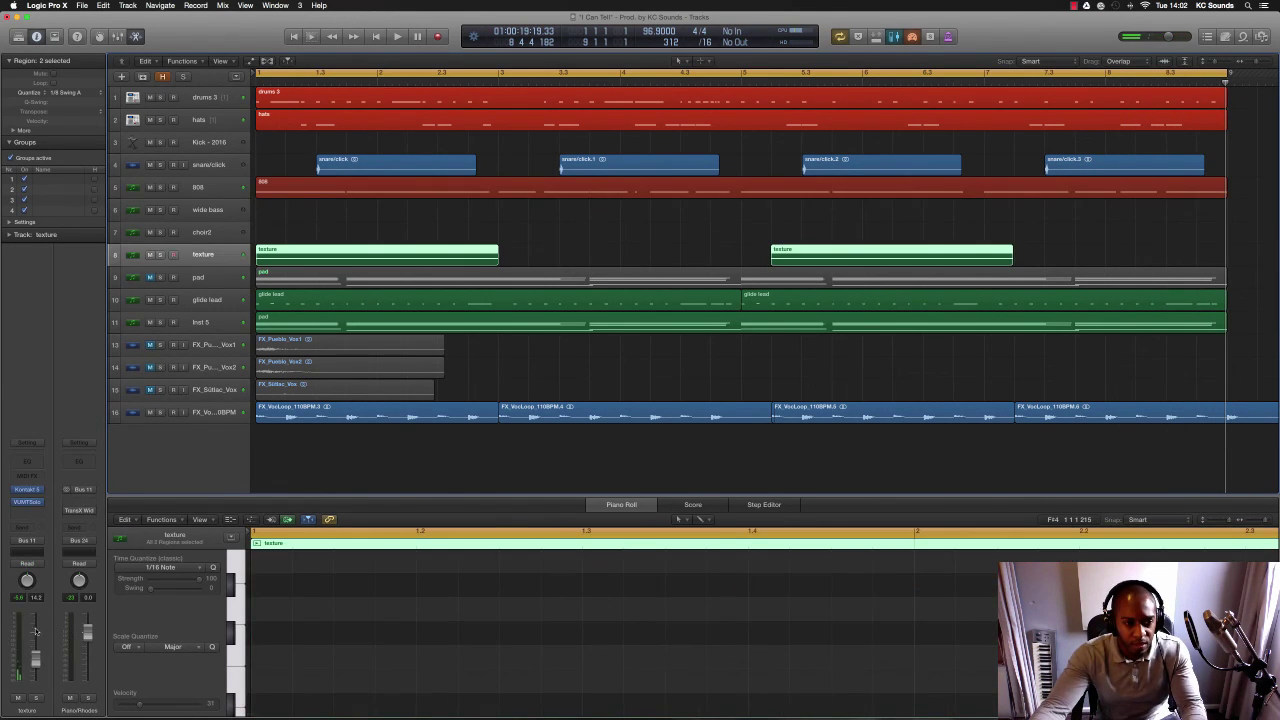
pyautogui.click(28, 502)
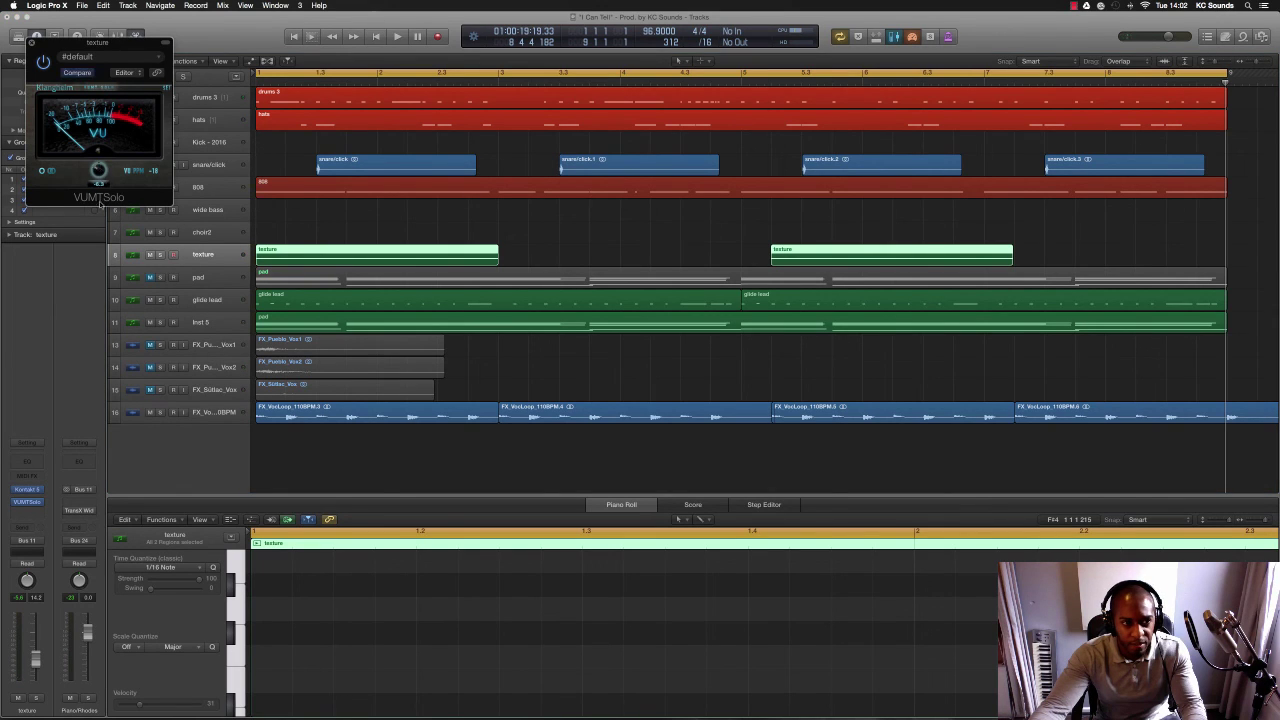
pyautogui.click(30, 43)
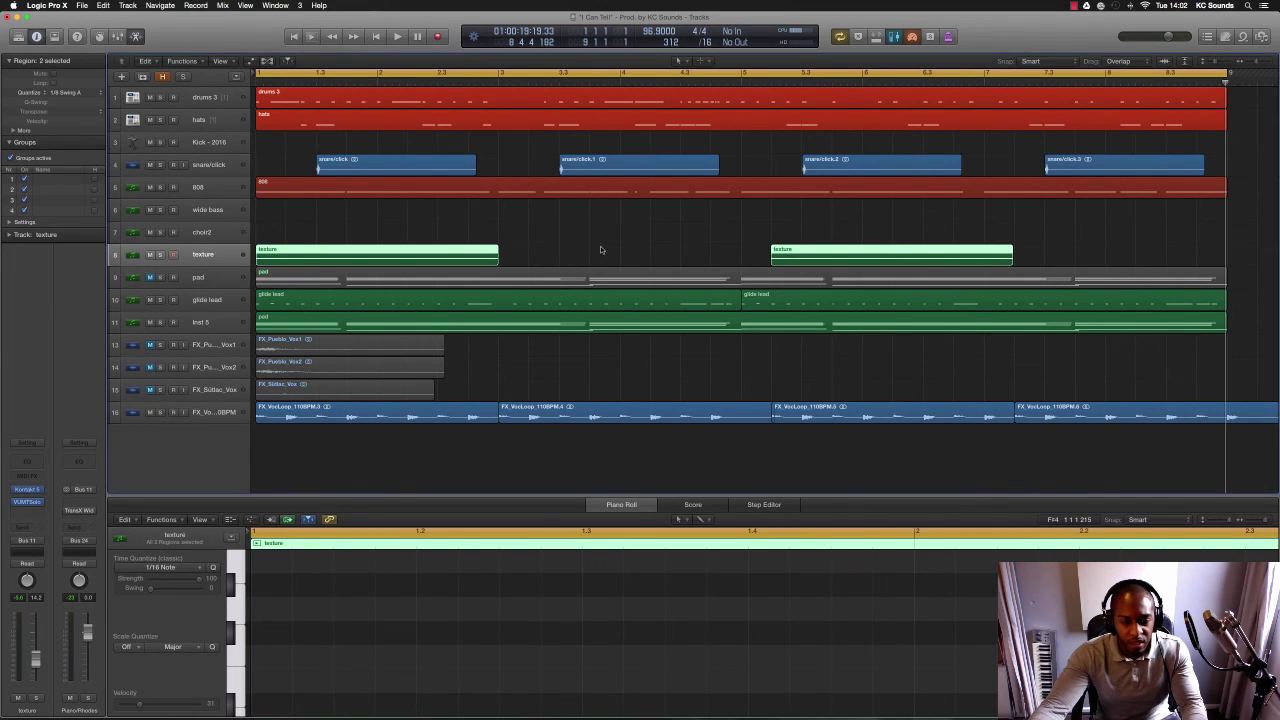
pyautogui.press('space')
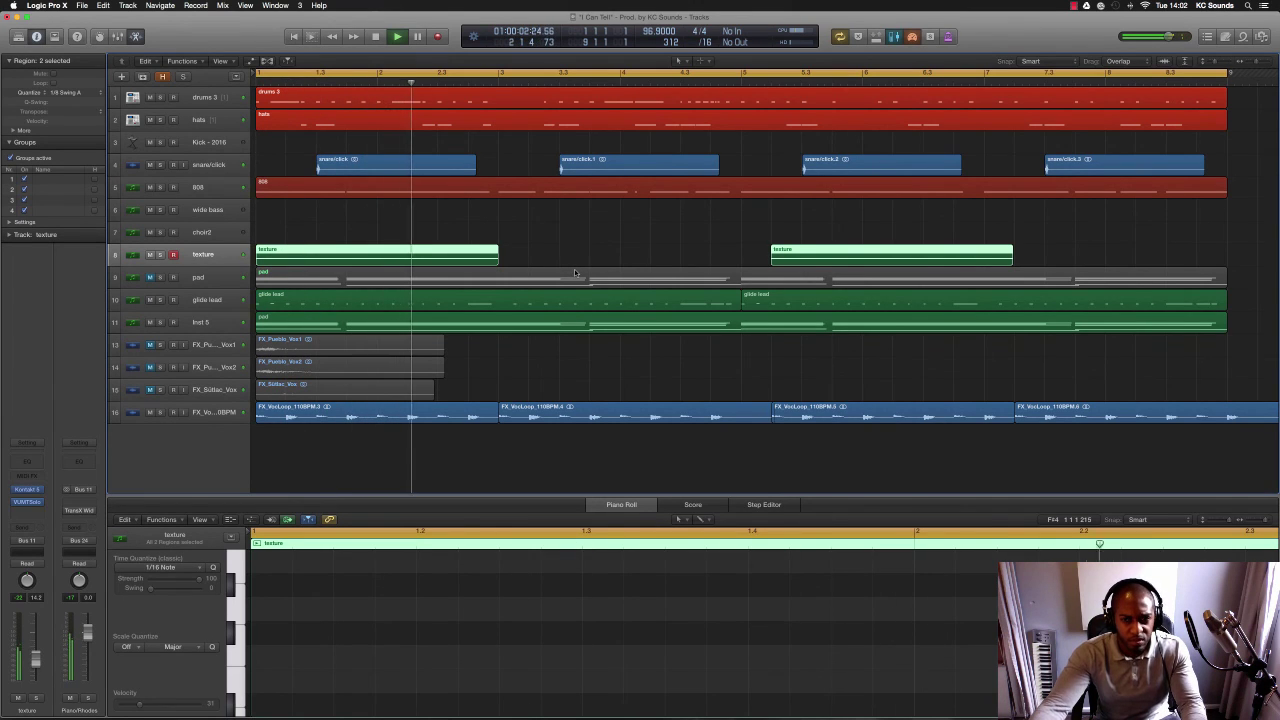
pyautogui.press('space')
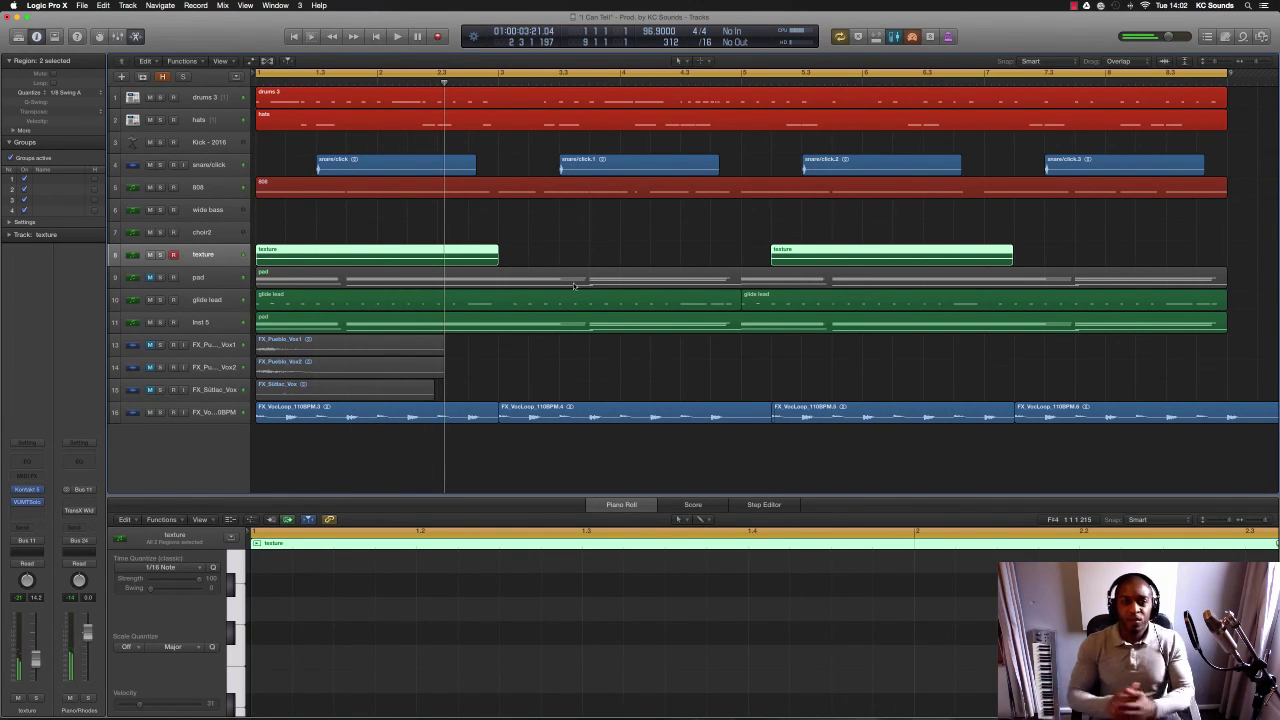